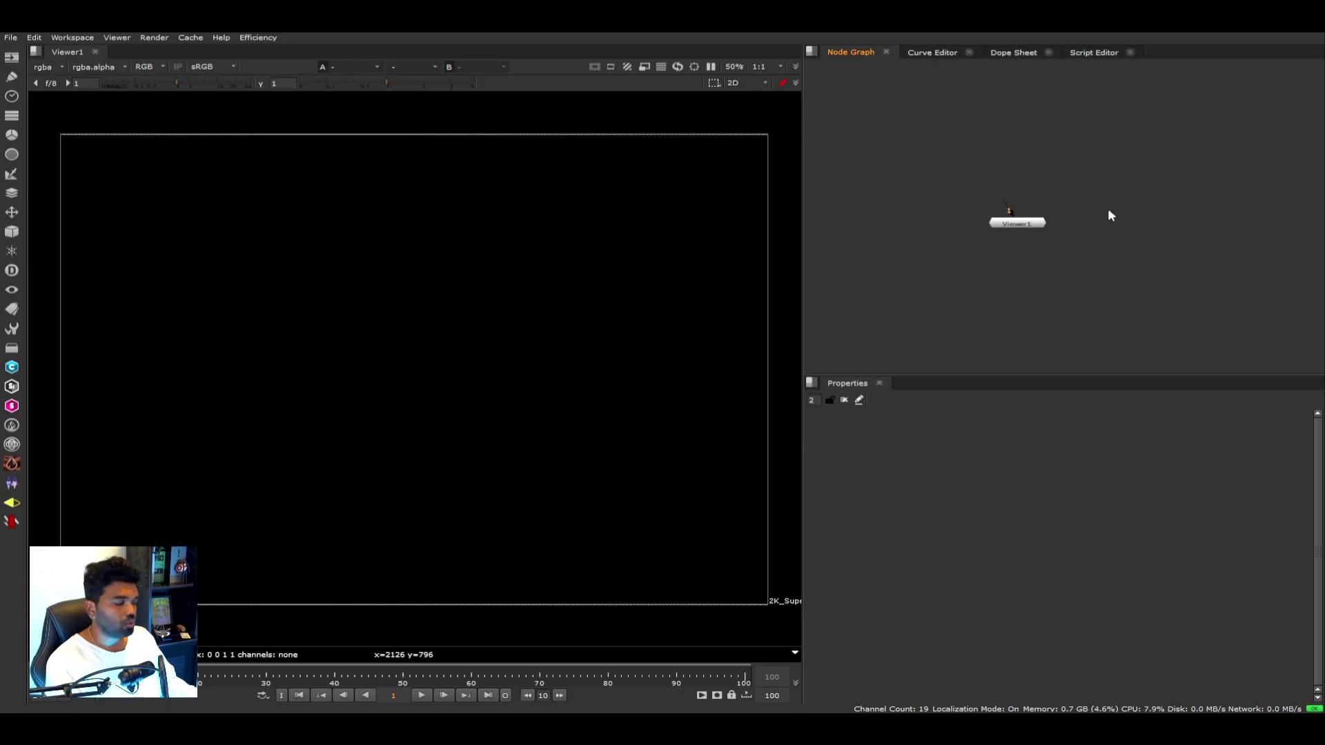
Add a chain of three nodes: a Blur, an Erode (fast) and an Erode (filter).
key(Tab)
text(bl)
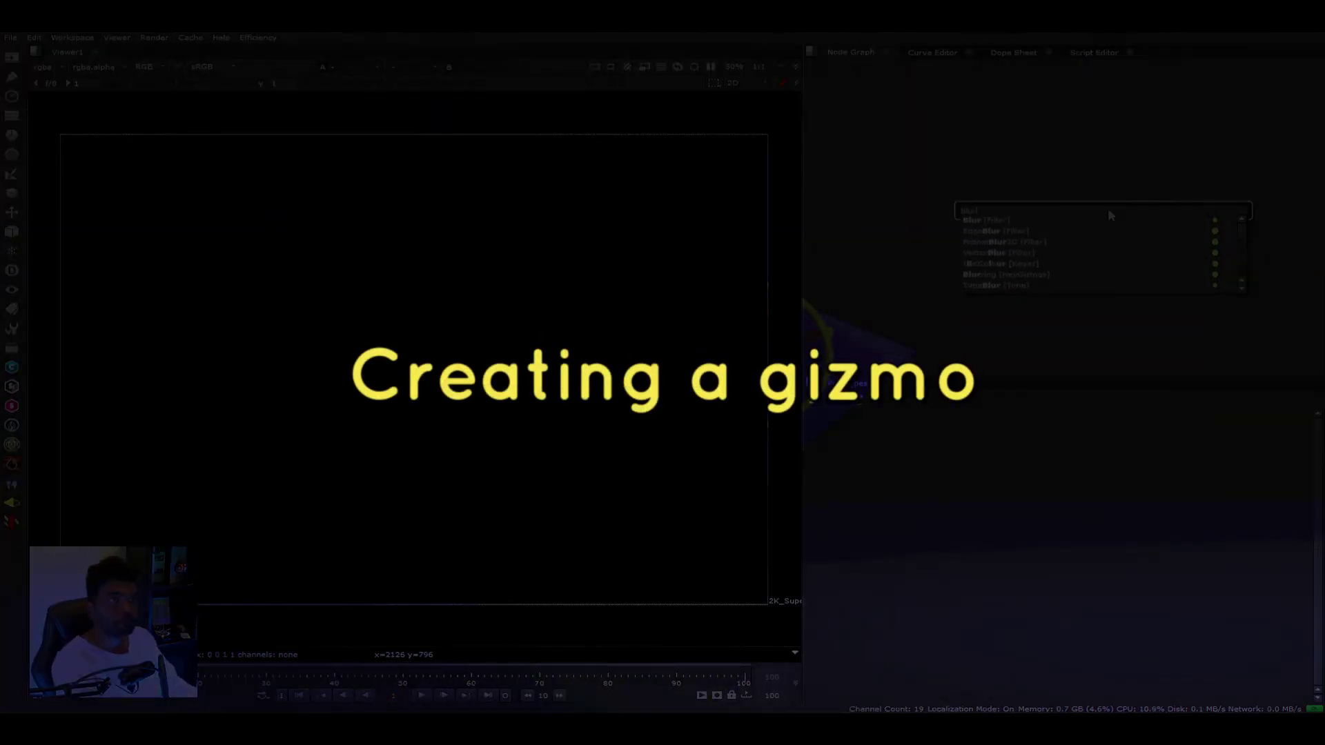
key(Return)
key(Tab)
text(erode)
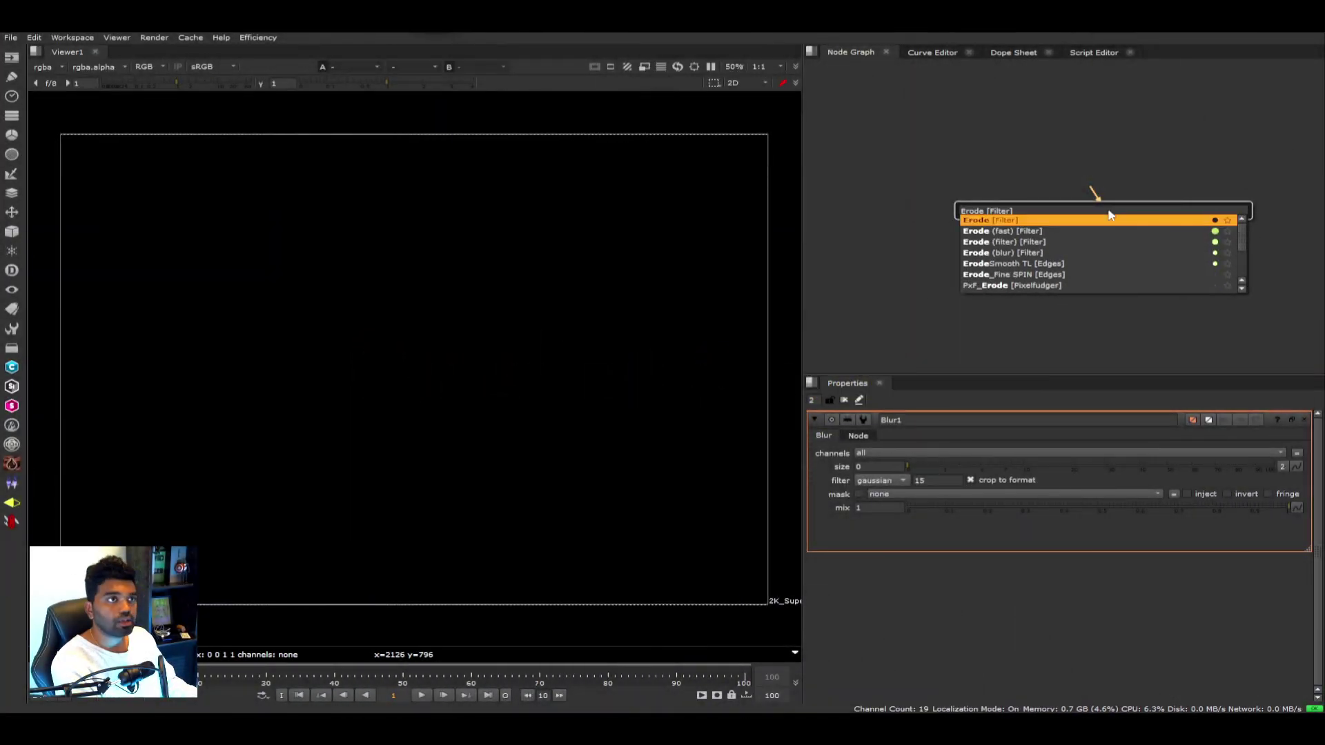
key(Return)
key(Tab)
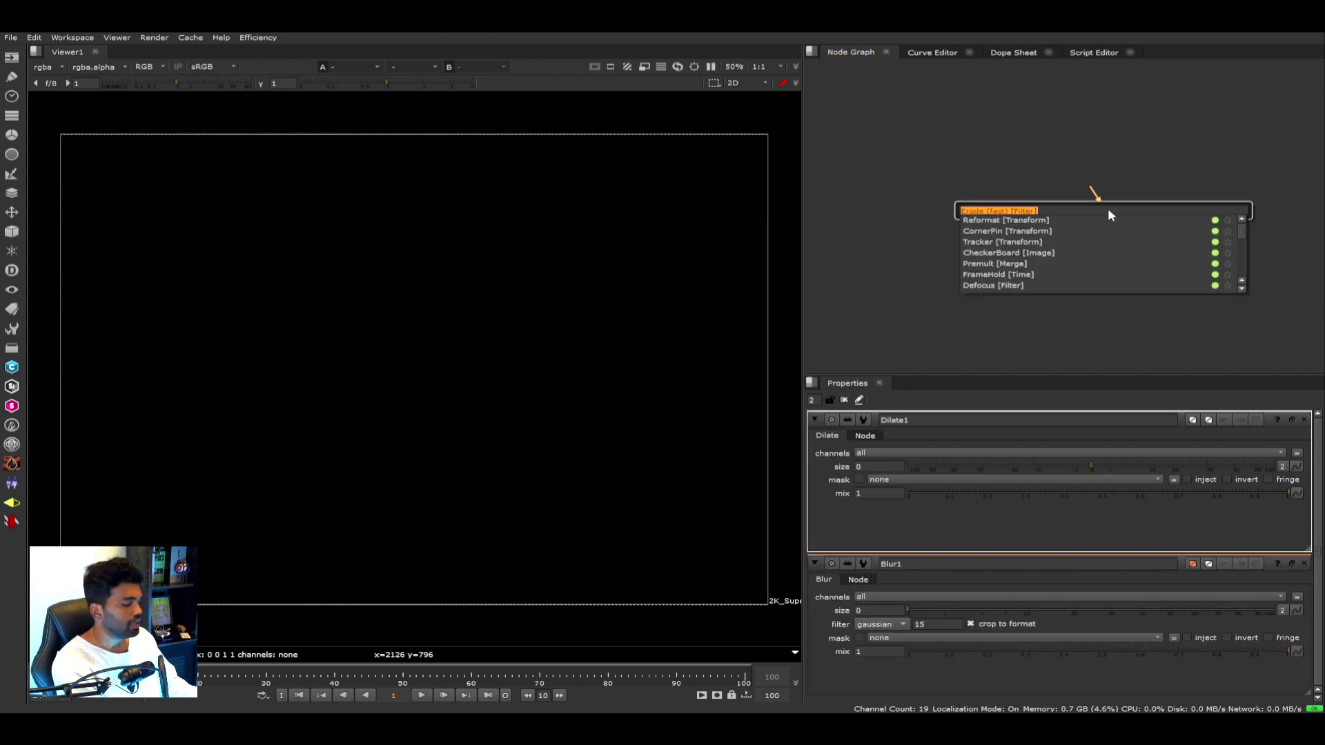
text(erode)
key(Down)
key(Down)
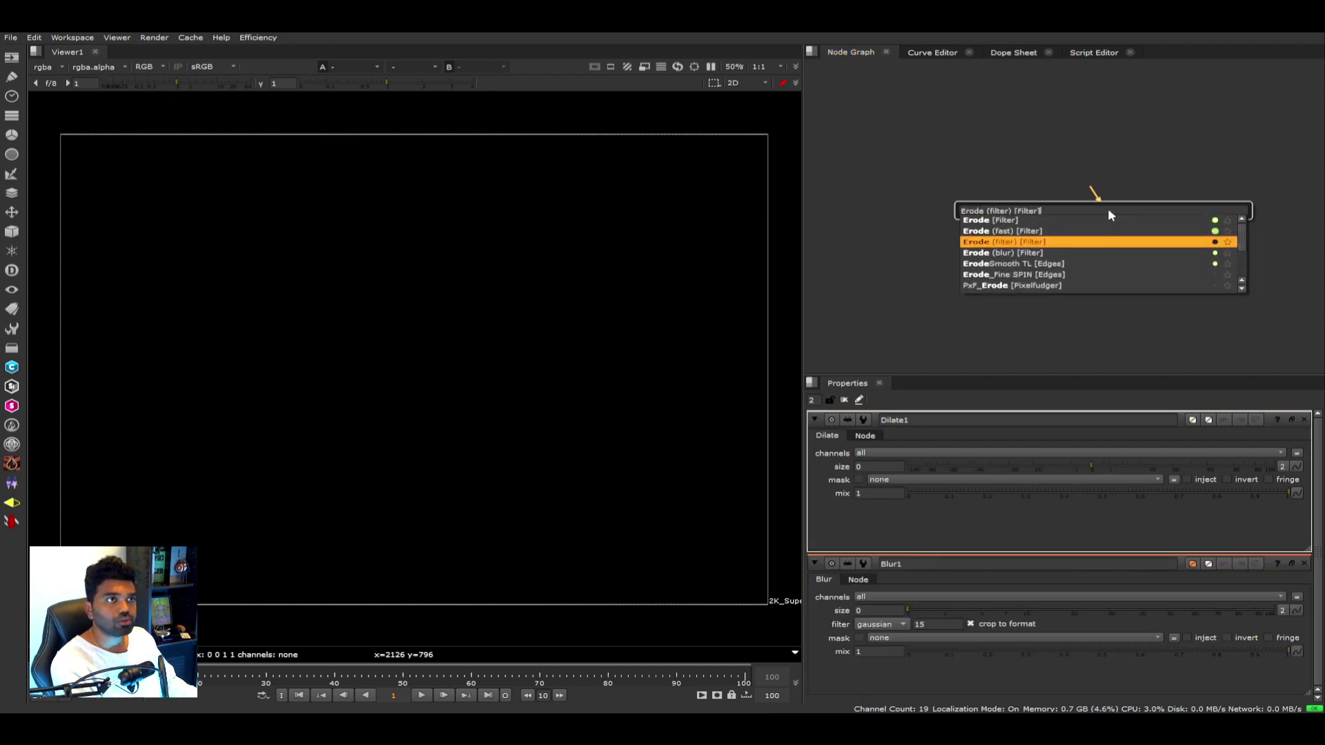
key(Return)
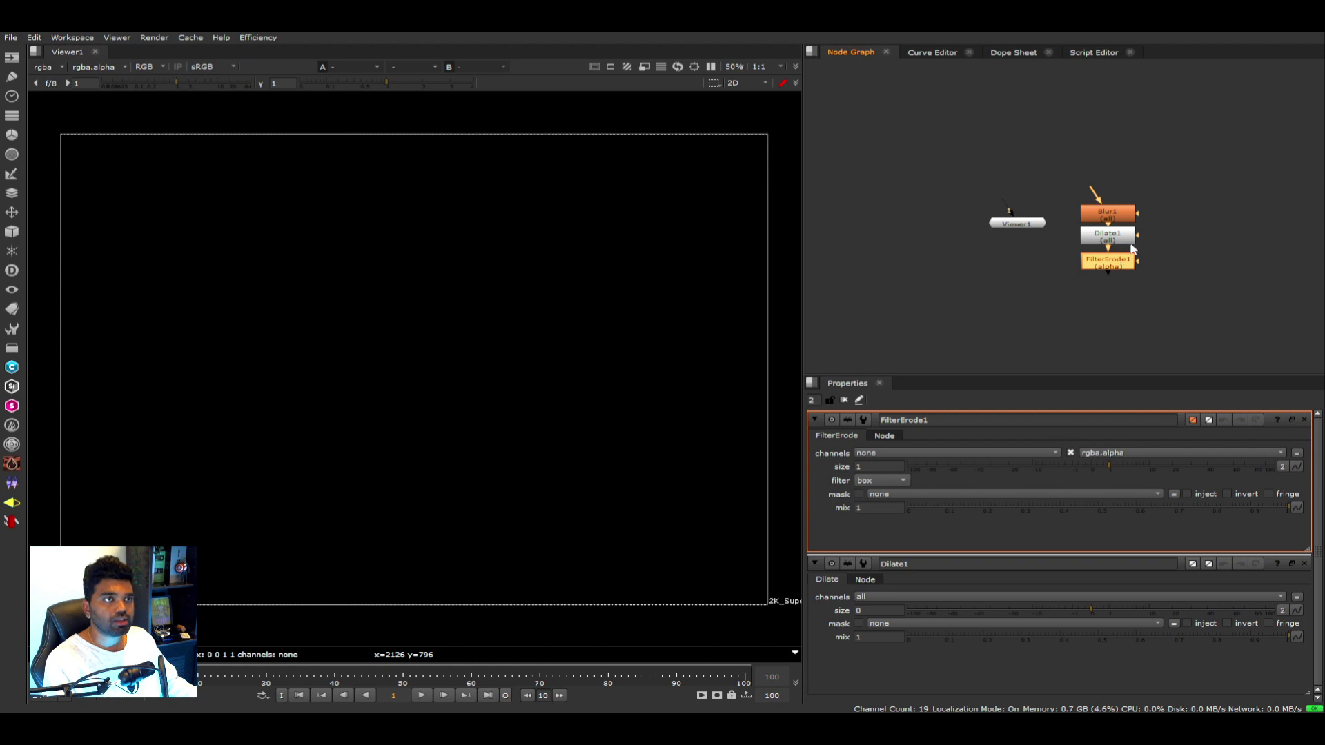
Group the Blur, Dilate and FilterErode nodes into a single group node.
click(1125, 216)
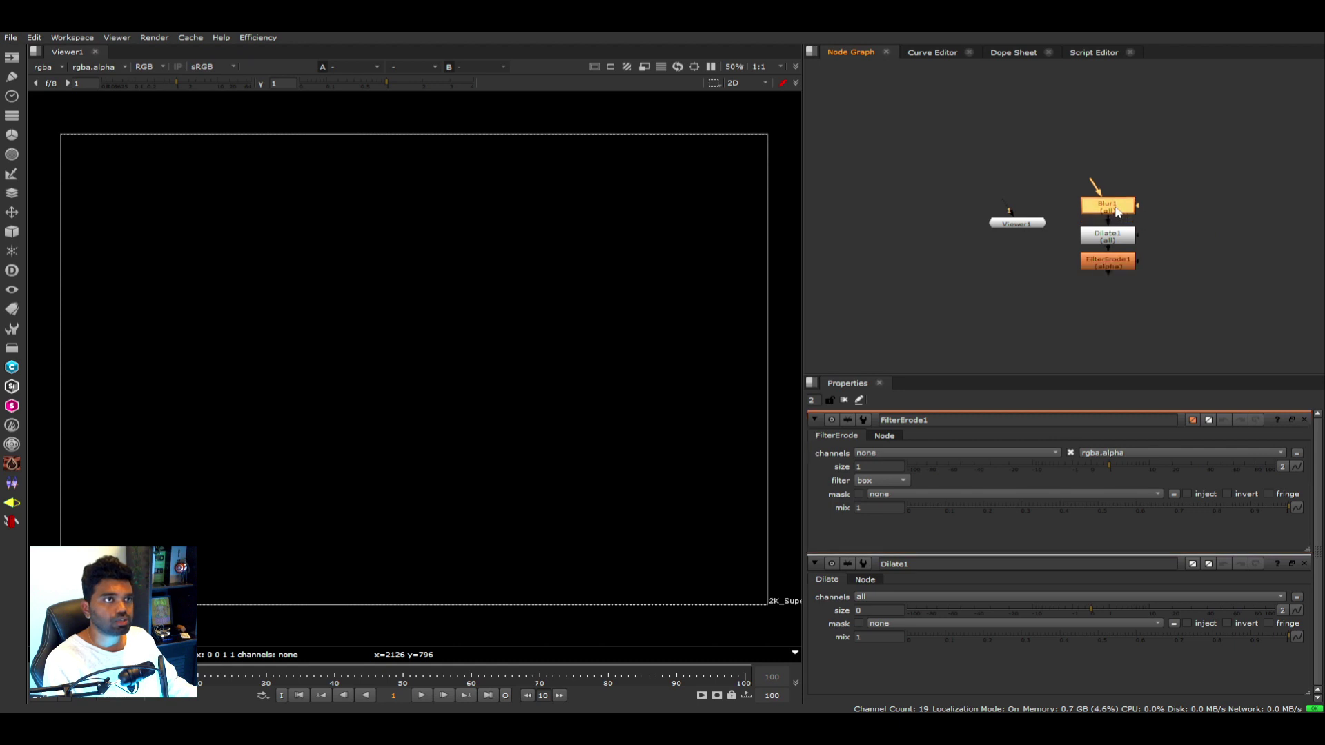
click(1152, 208)
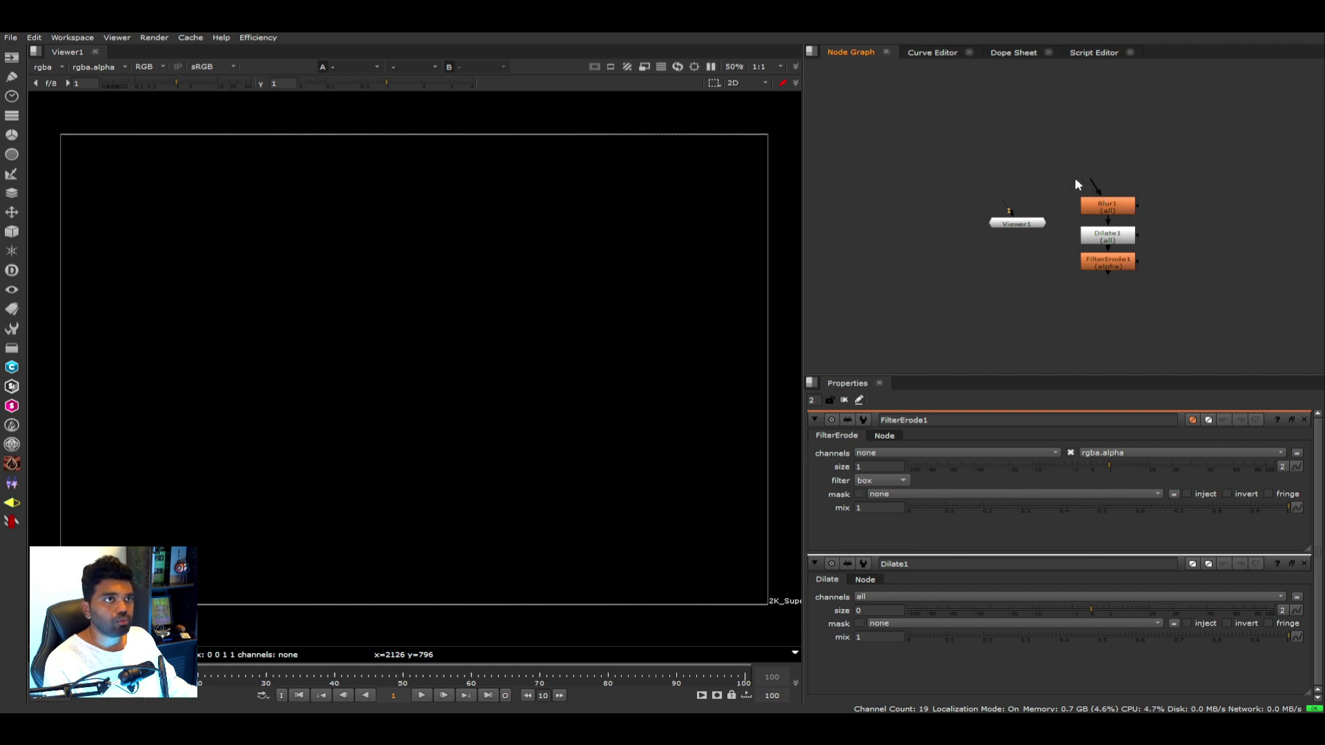
drag(1069, 181, 1172, 300)
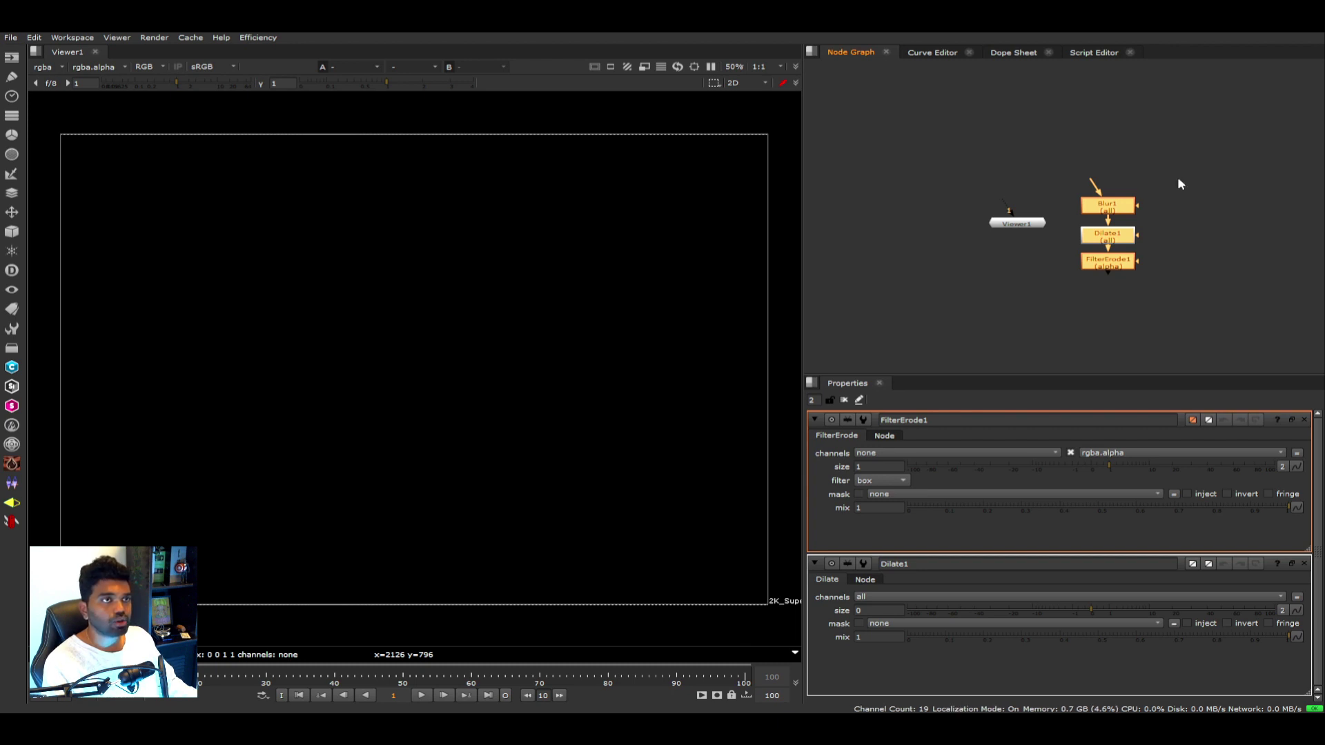
key(ctrl+g)
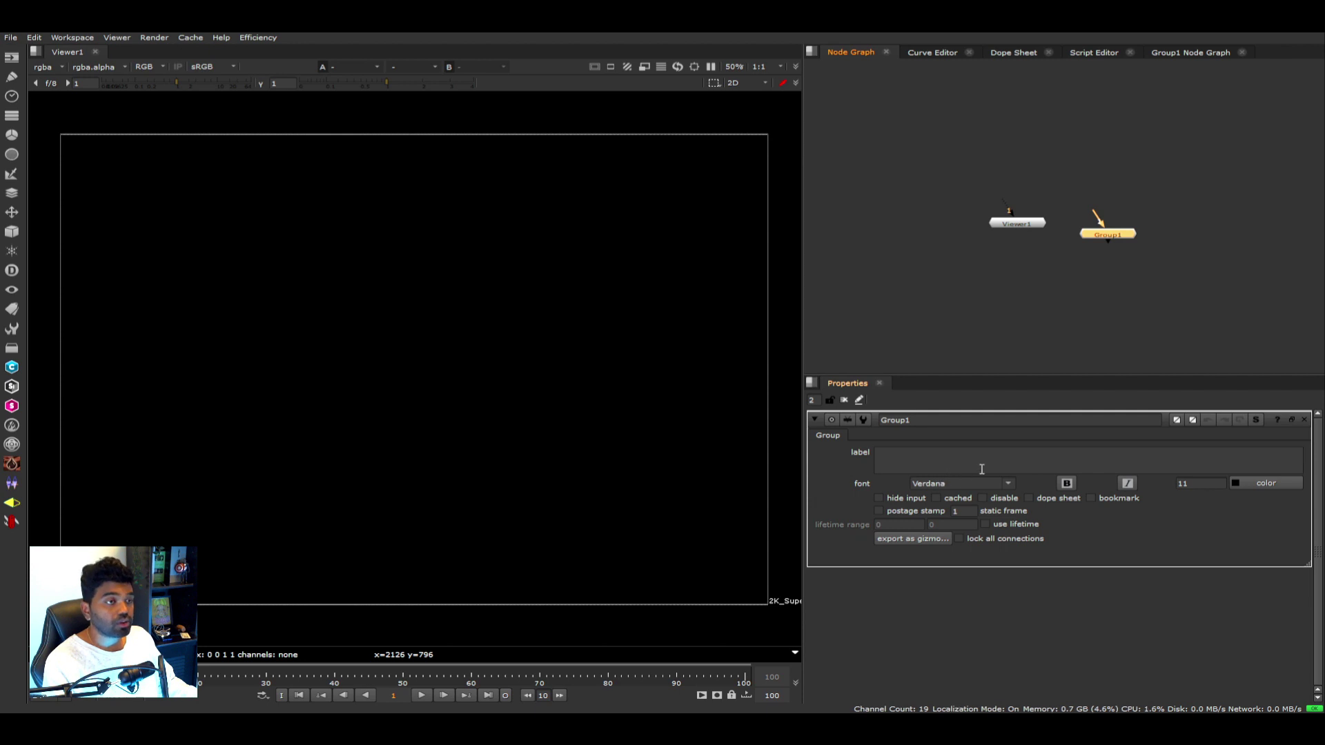
Inside the group's node graph, move the Input node farther above the Blur node, and return to the main graph.
click(1181, 55)
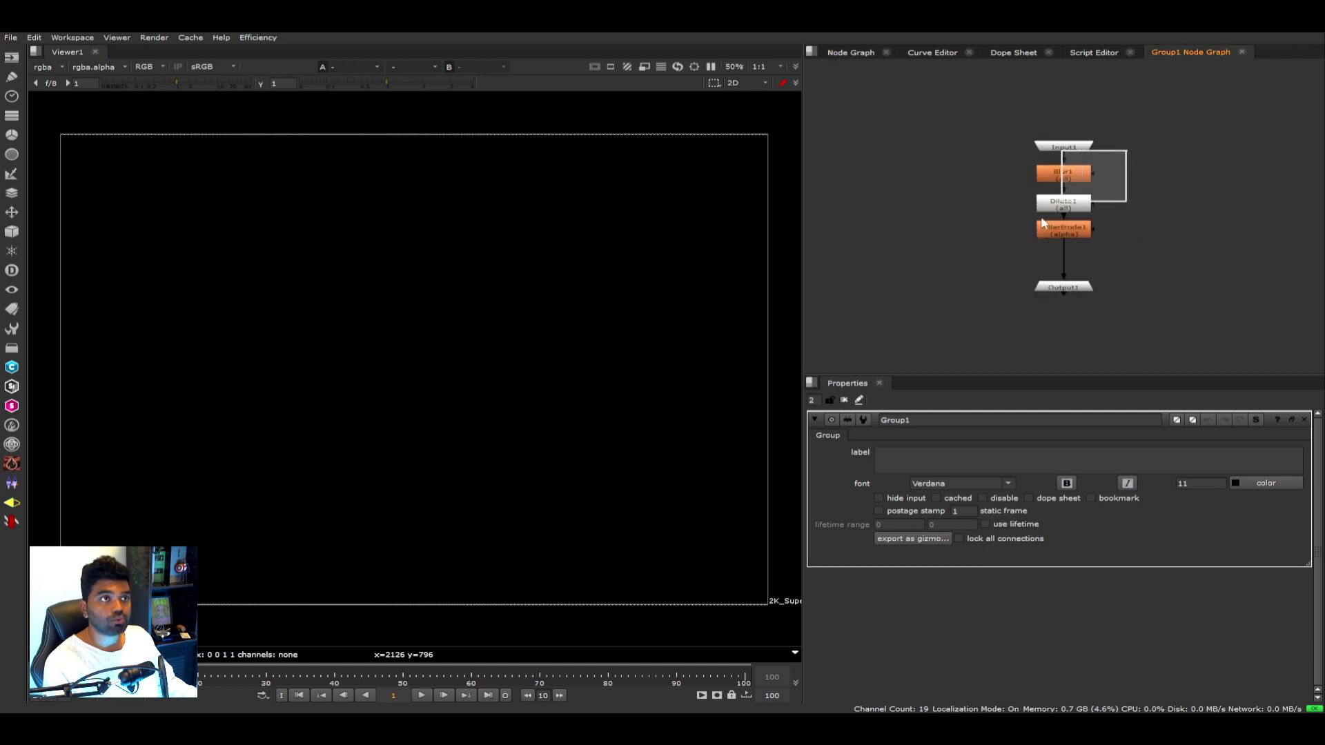
drag(1063, 147, 1067, 126)
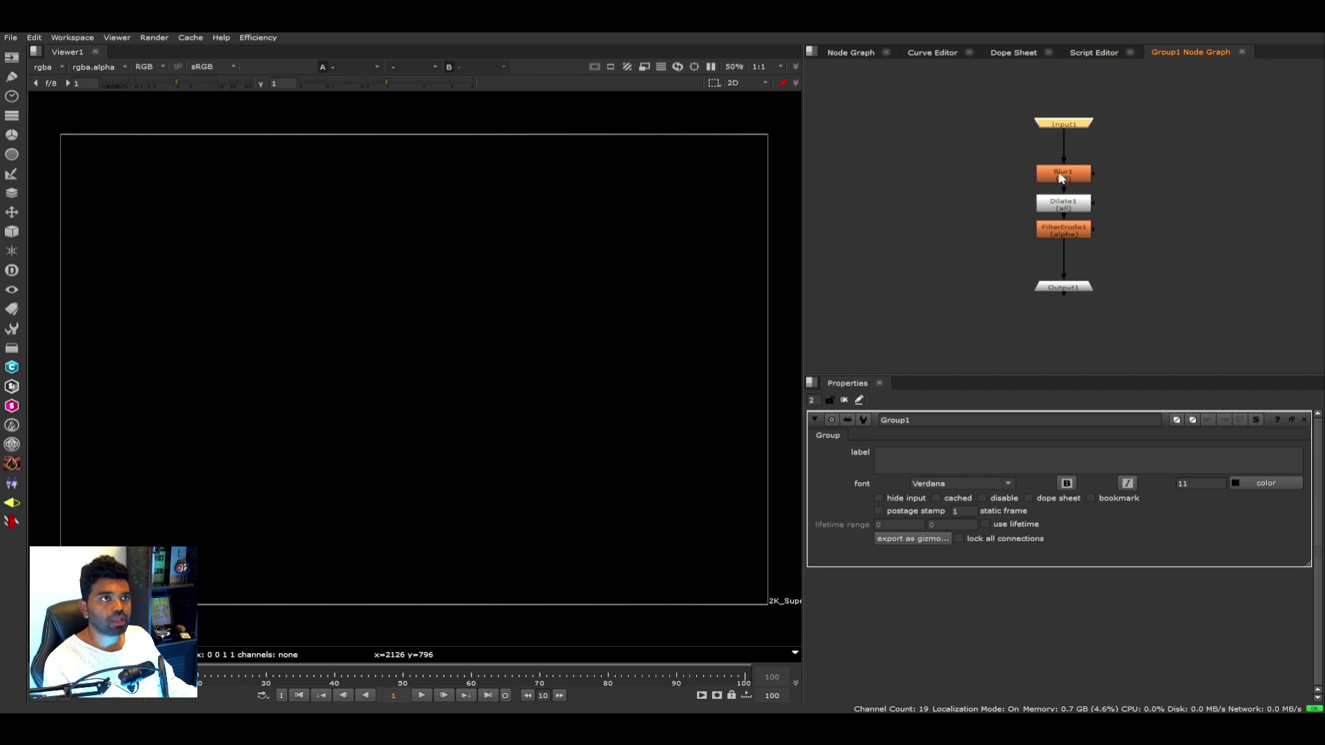
key(ctrl+BackSpace)
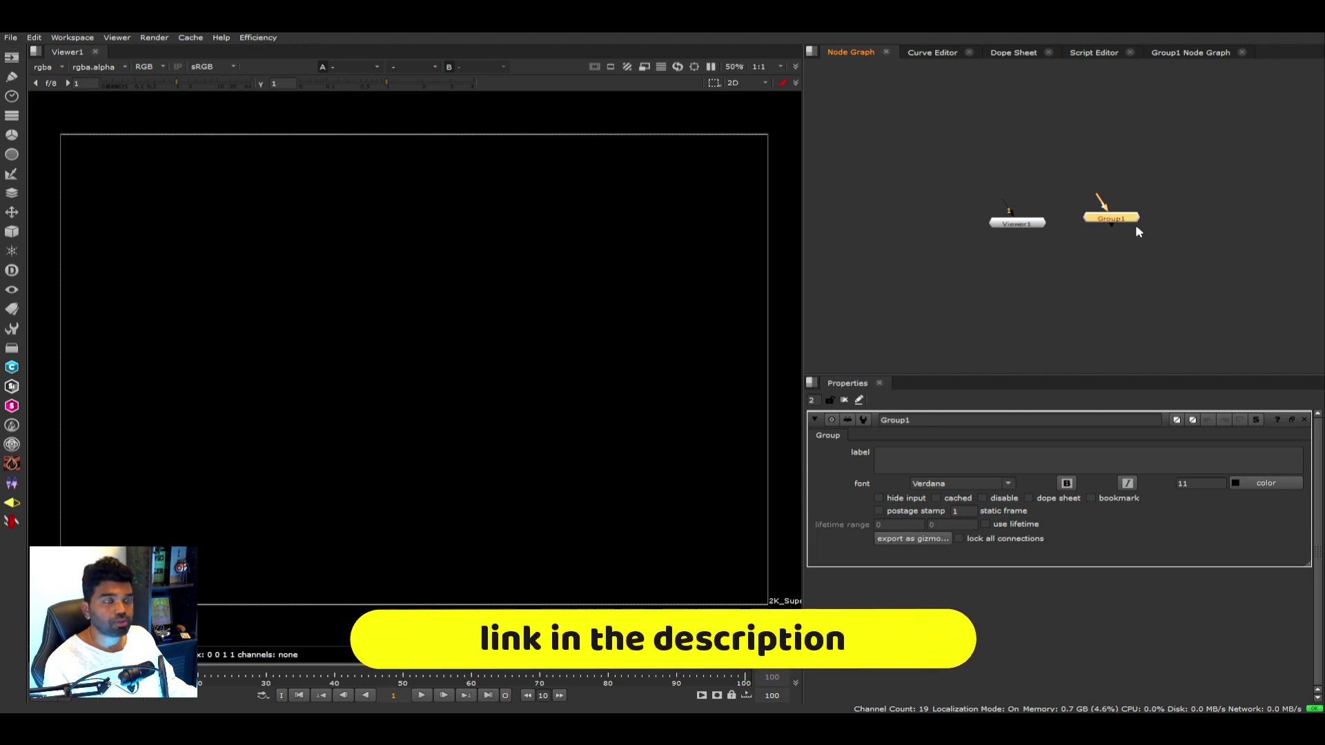
Select the group node and enable user knob editing for its properties.
click(1177, 193)
drag(1177, 192, 1057, 262)
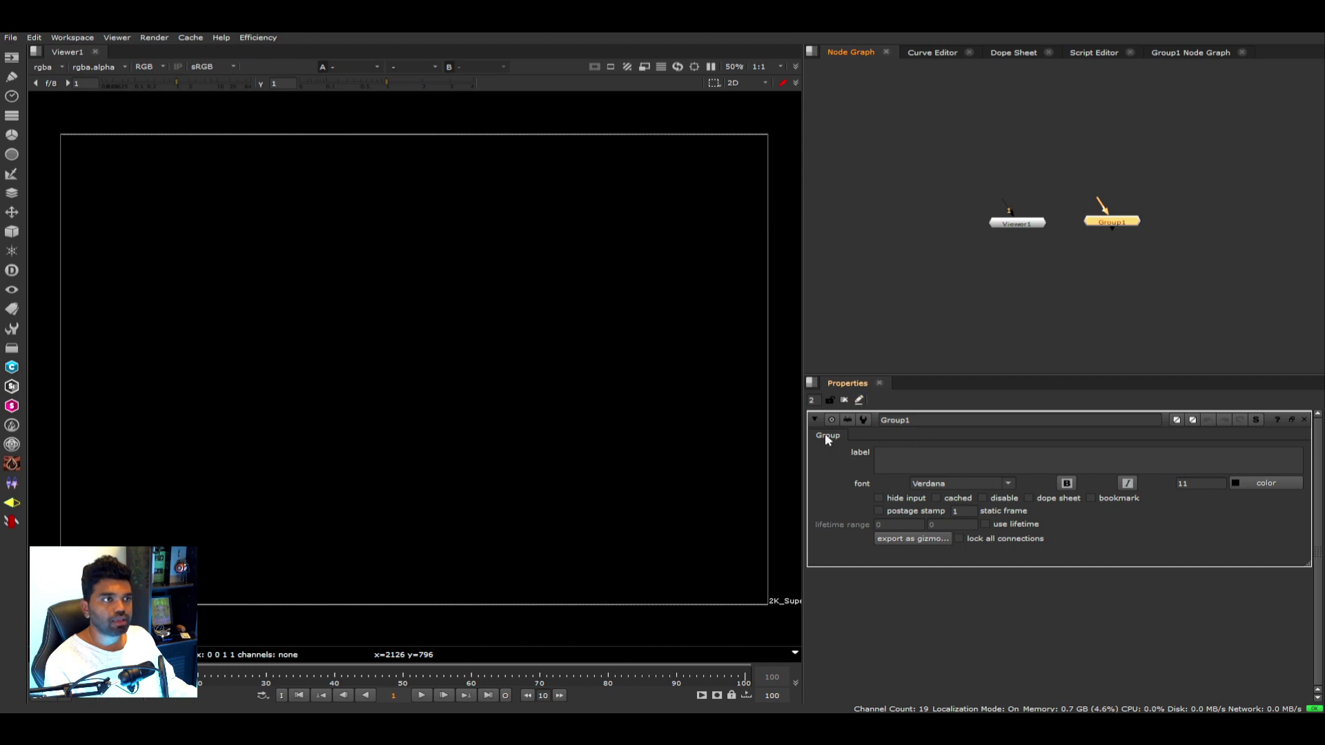
click(860, 401)
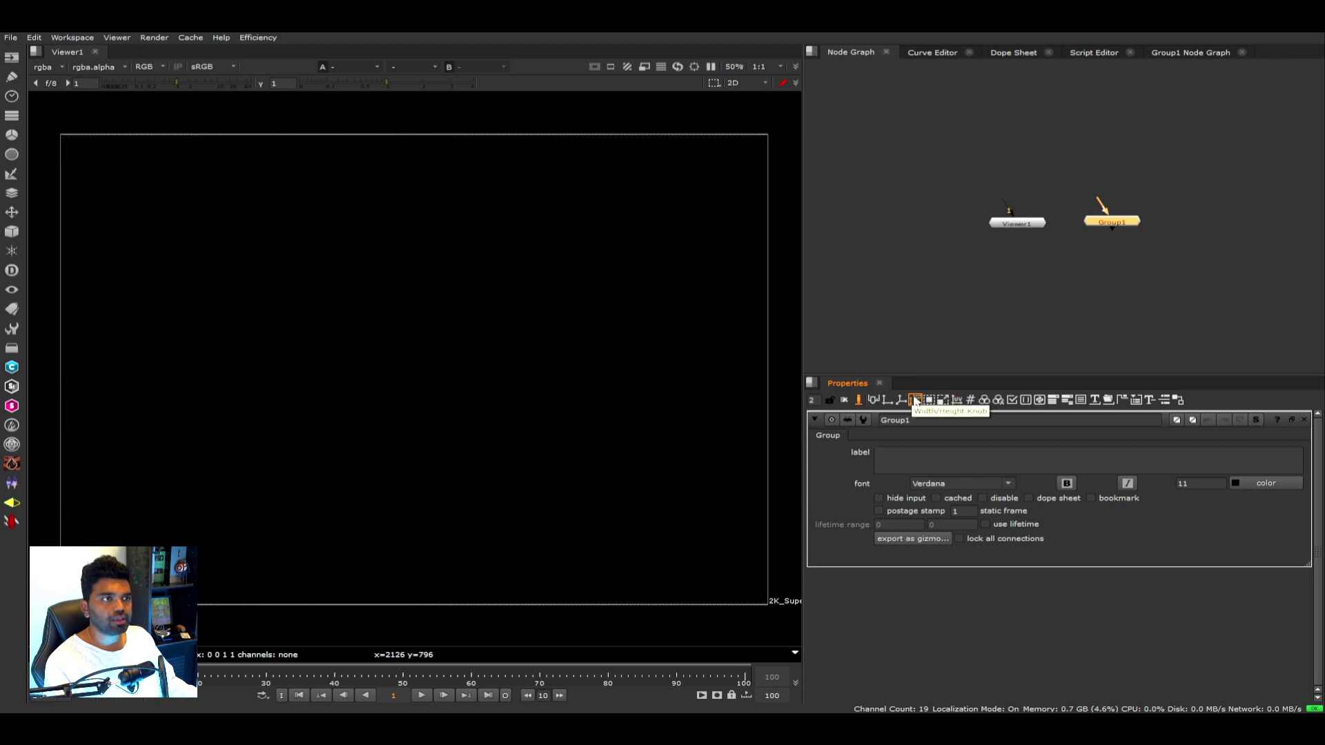
Examine the knob types that can be added through the group's Manage User Knobs dialog.
right_click(832, 440)
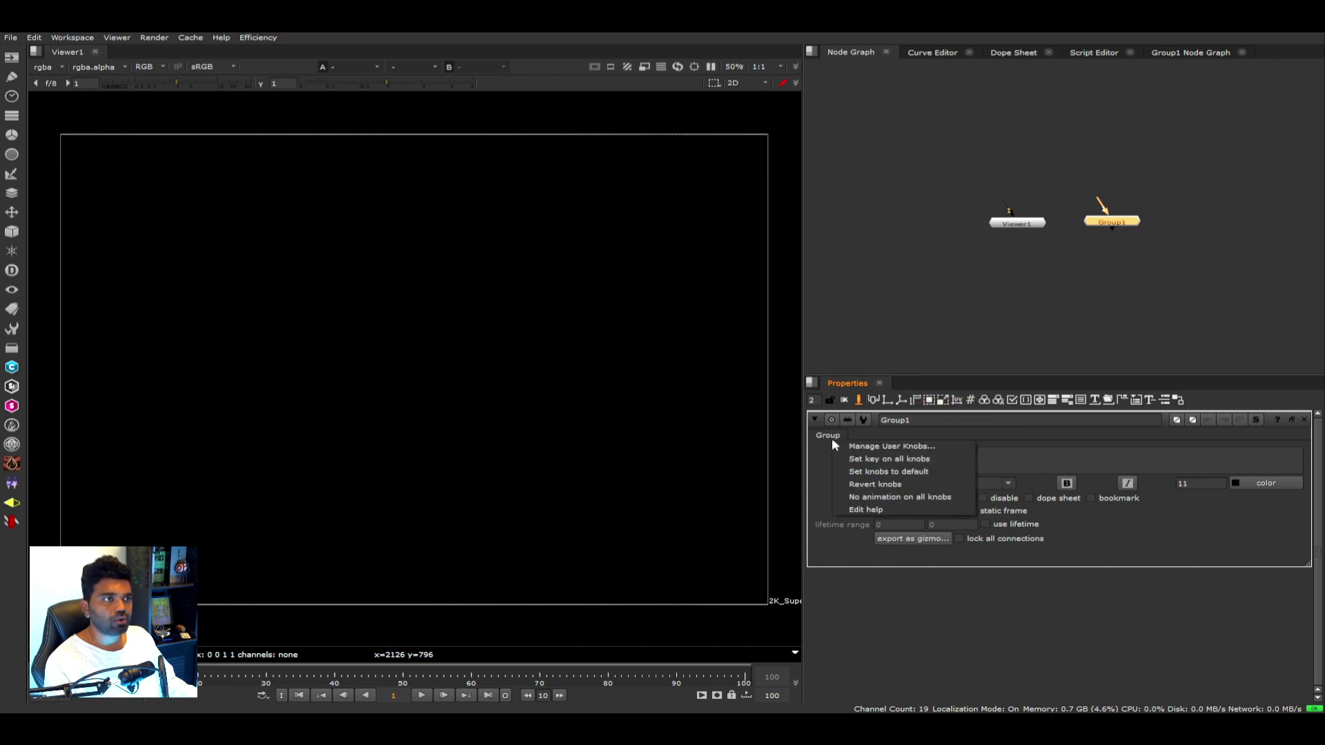
click(868, 447)
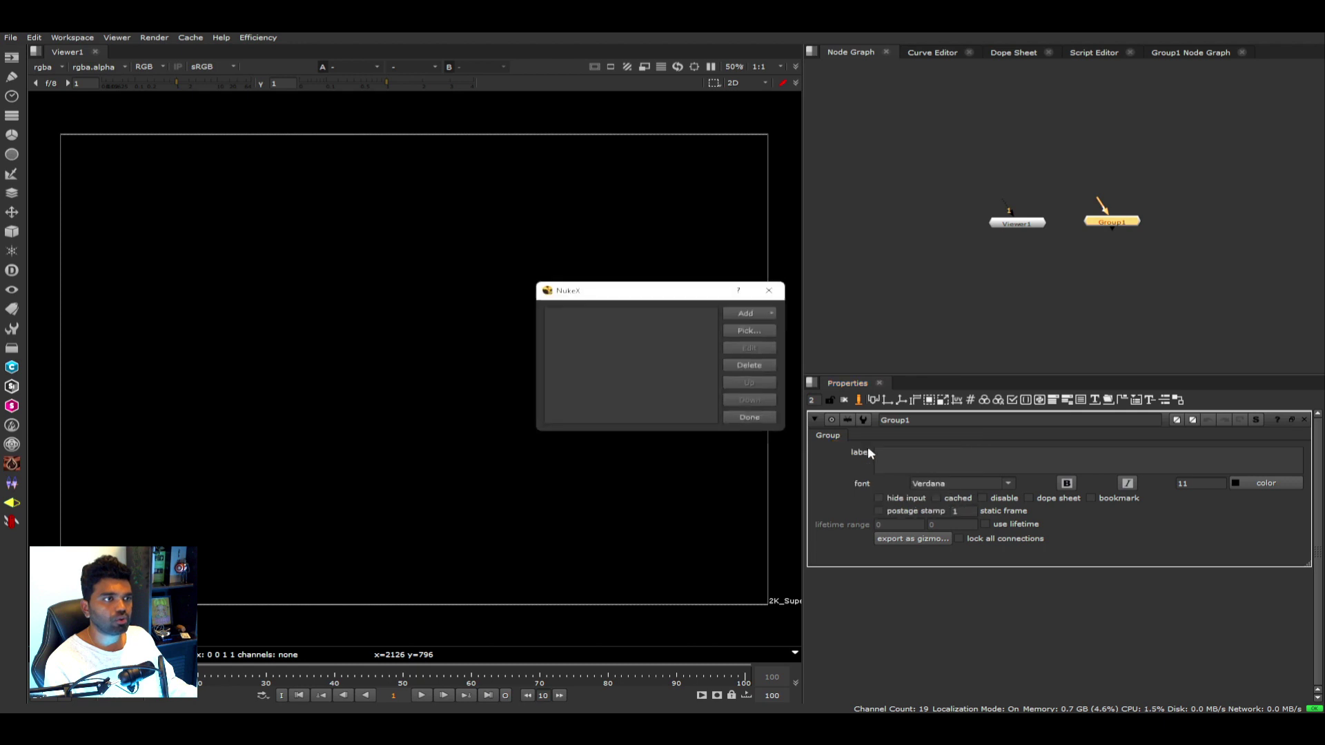
click(753, 314)
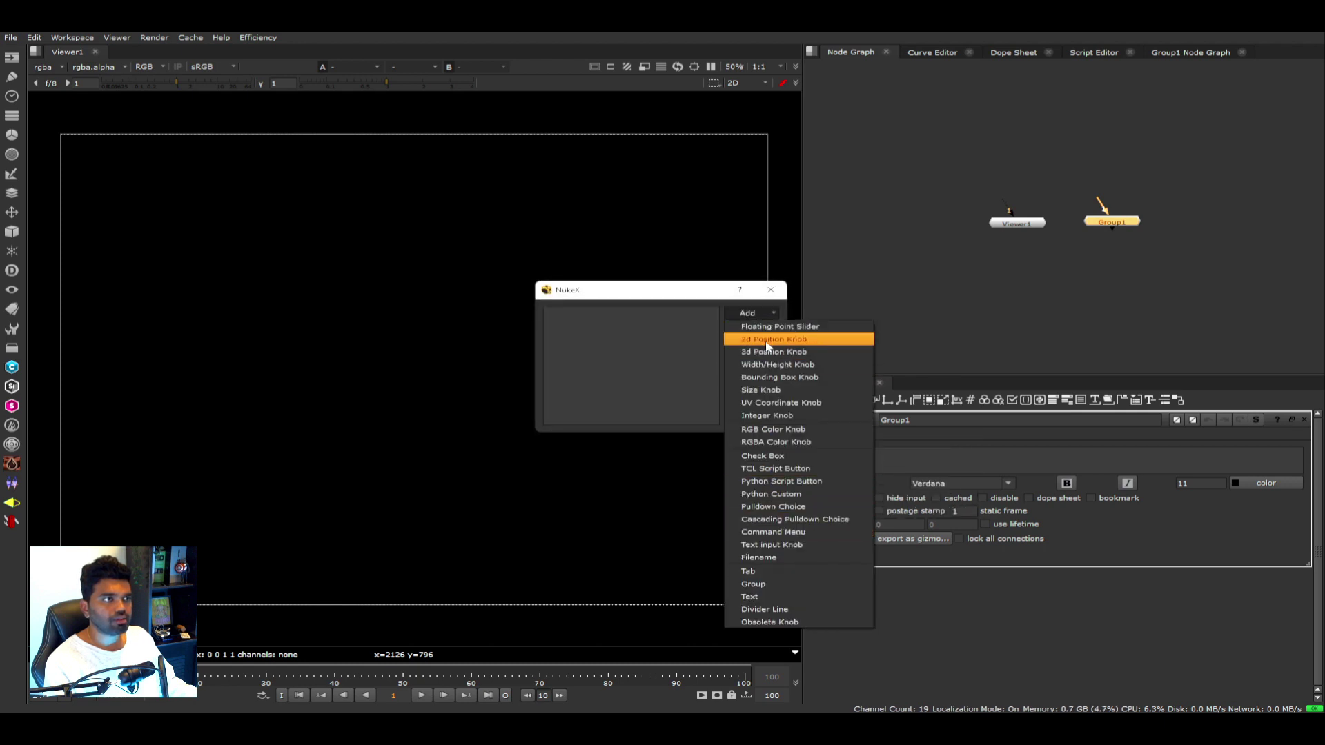
click(867, 298)
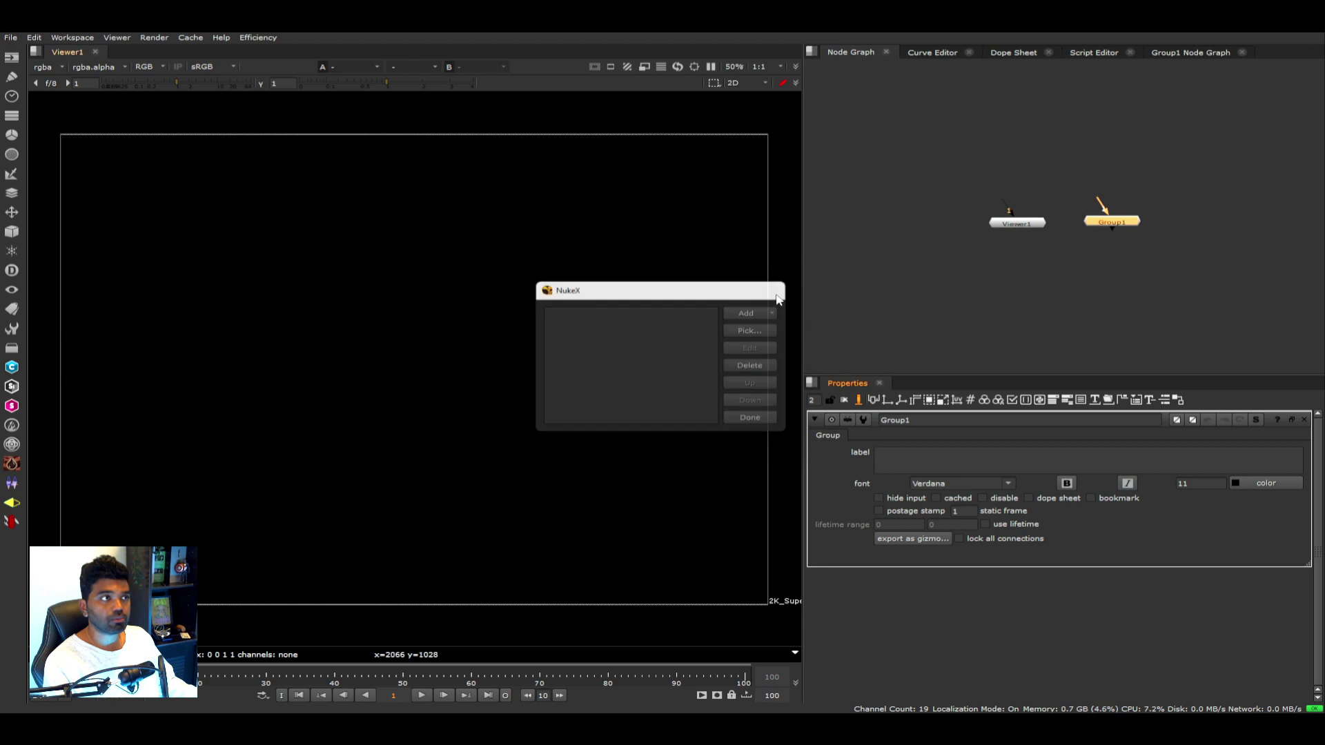
click(773, 288)
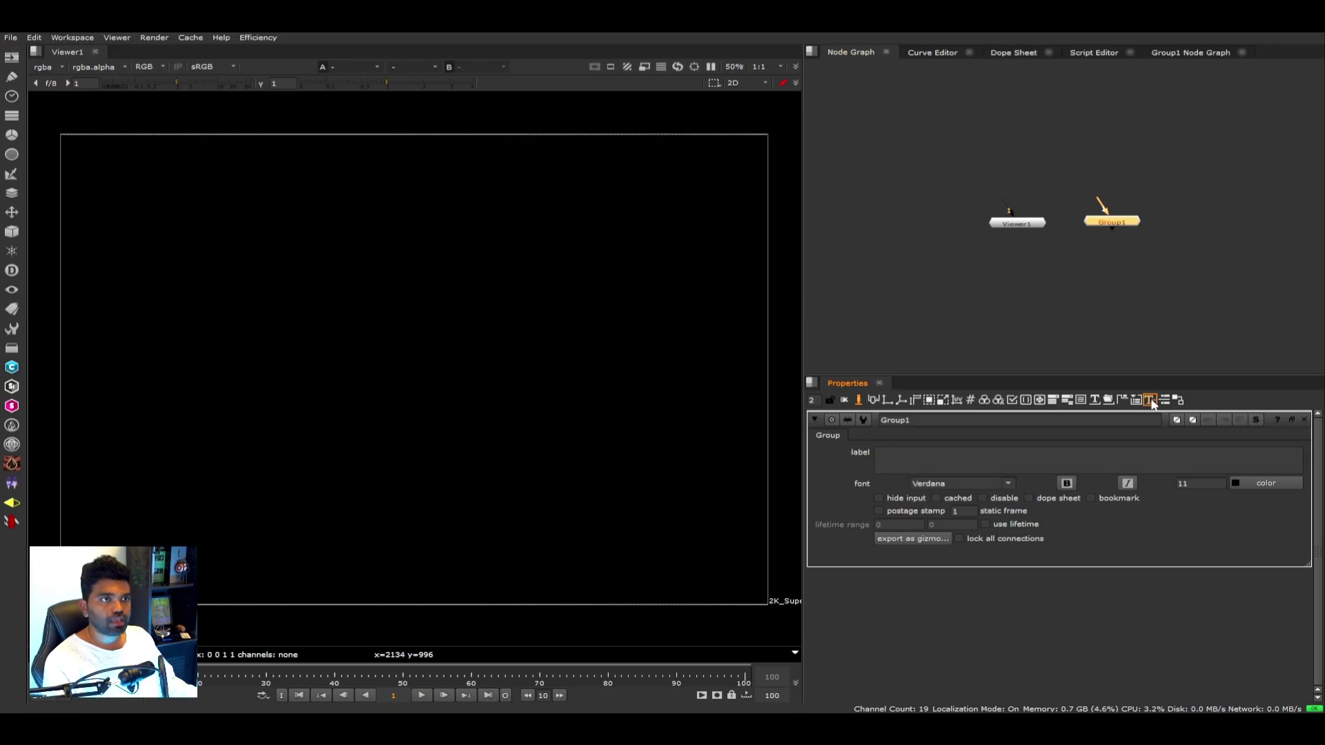
Add a text knob to the group's properties and set both its name and label to Blur.
drag(1151, 404, 846, 452)
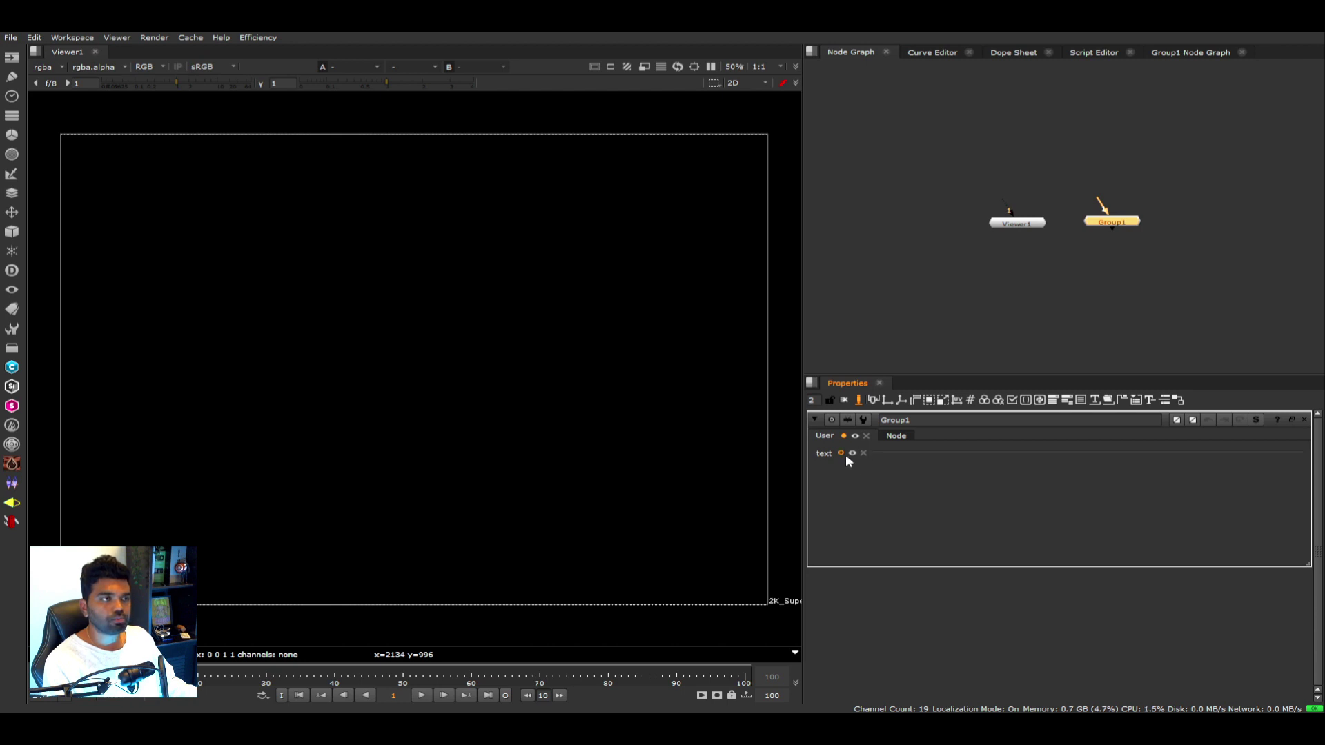
click(841, 452)
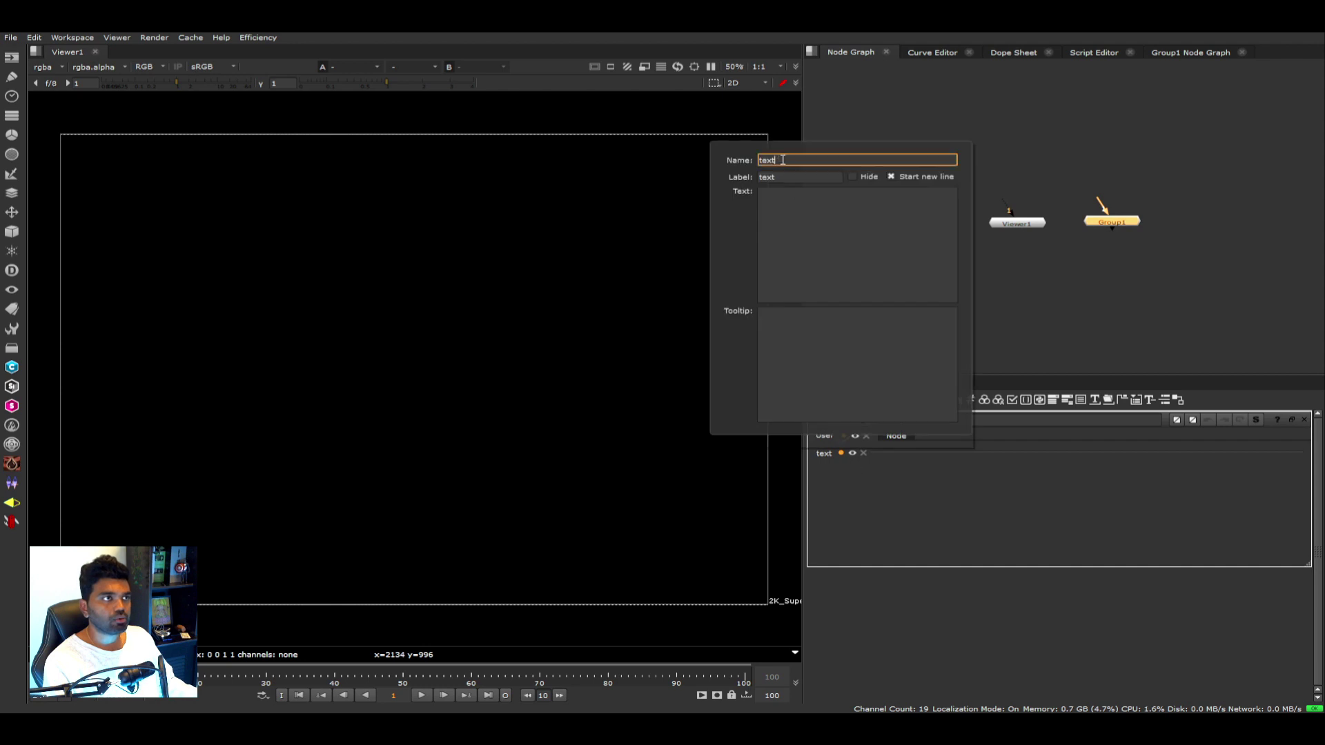
text(Blur)
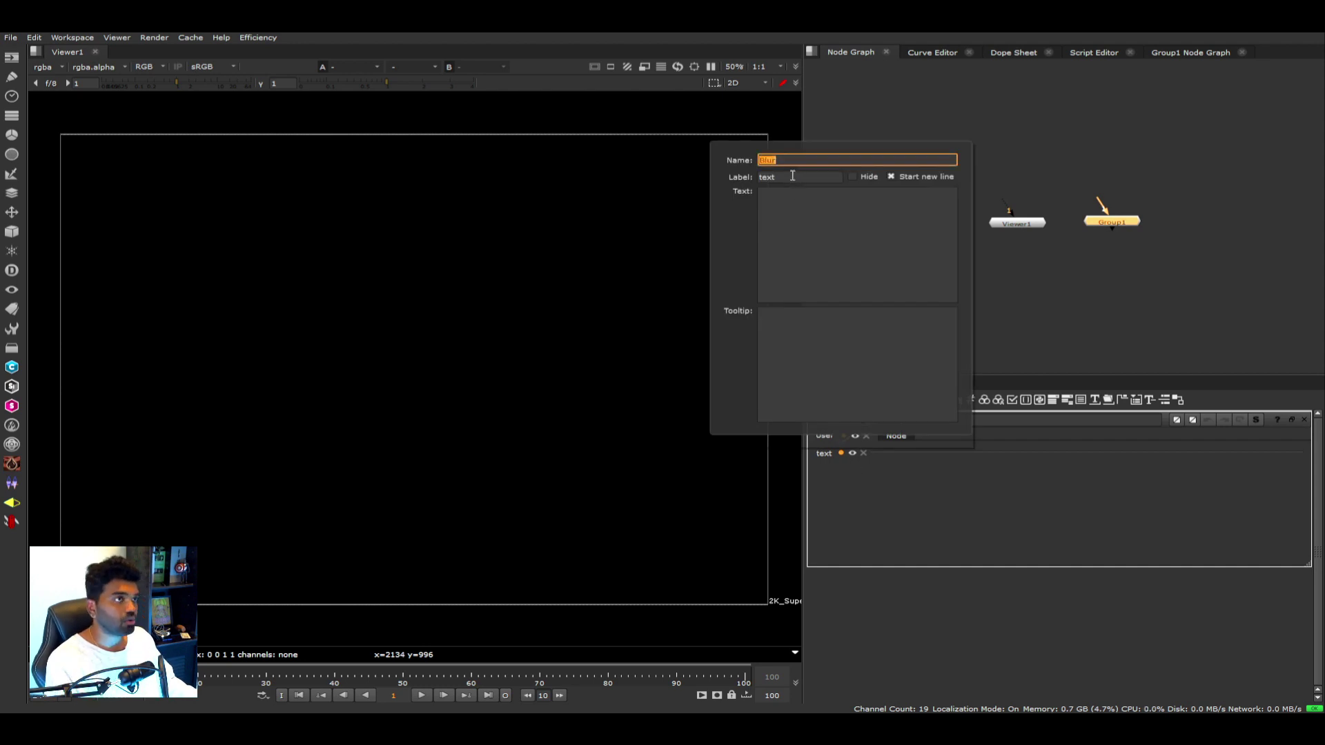
click(801, 177)
click(1050, 274)
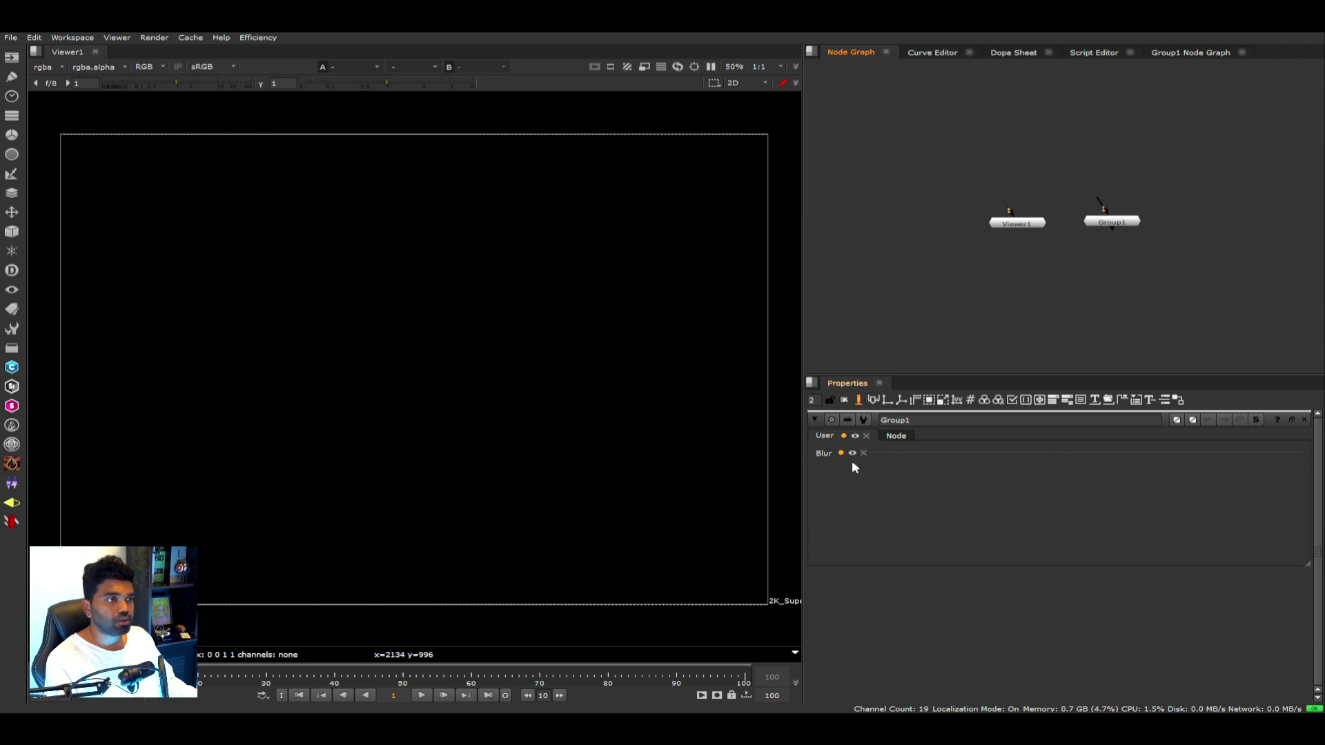
Open the properties of the nodes inside the group and expose the Blur node's size under the group's Blur heading.
click(1255, 420)
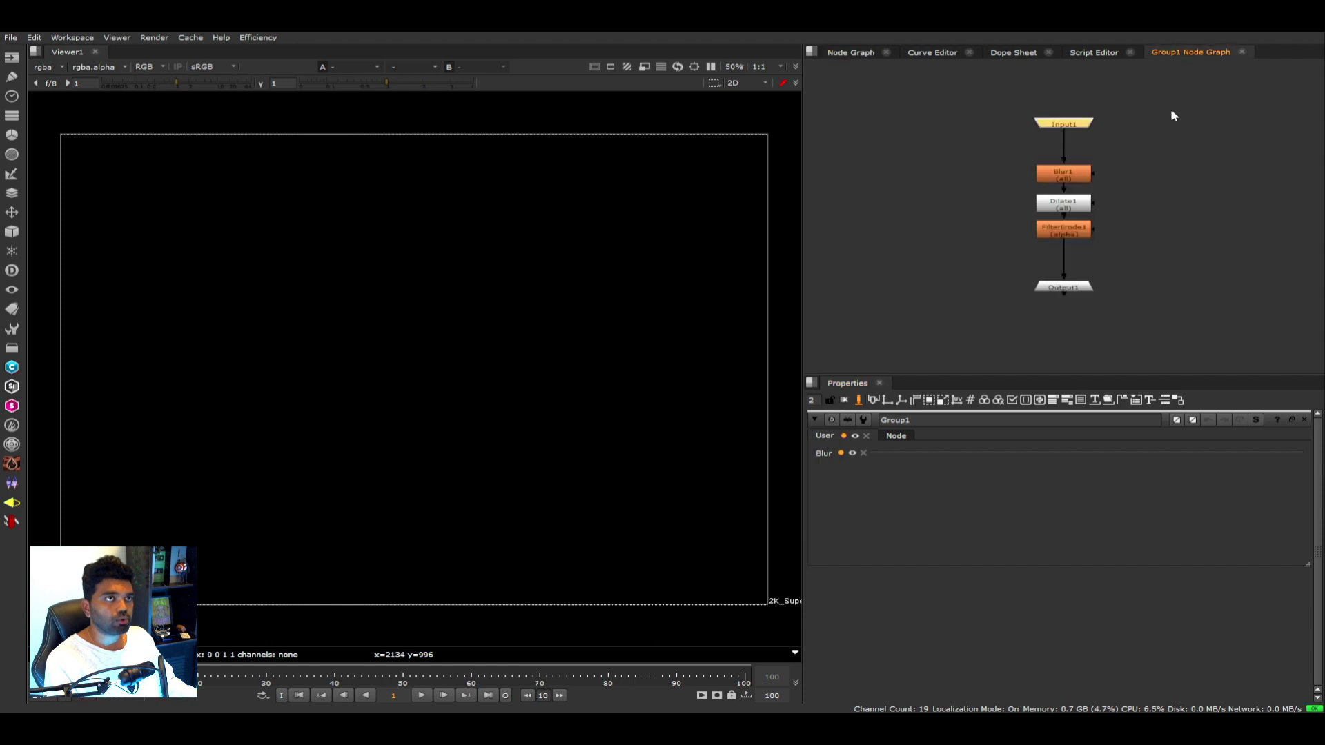
double_click(1082, 173)
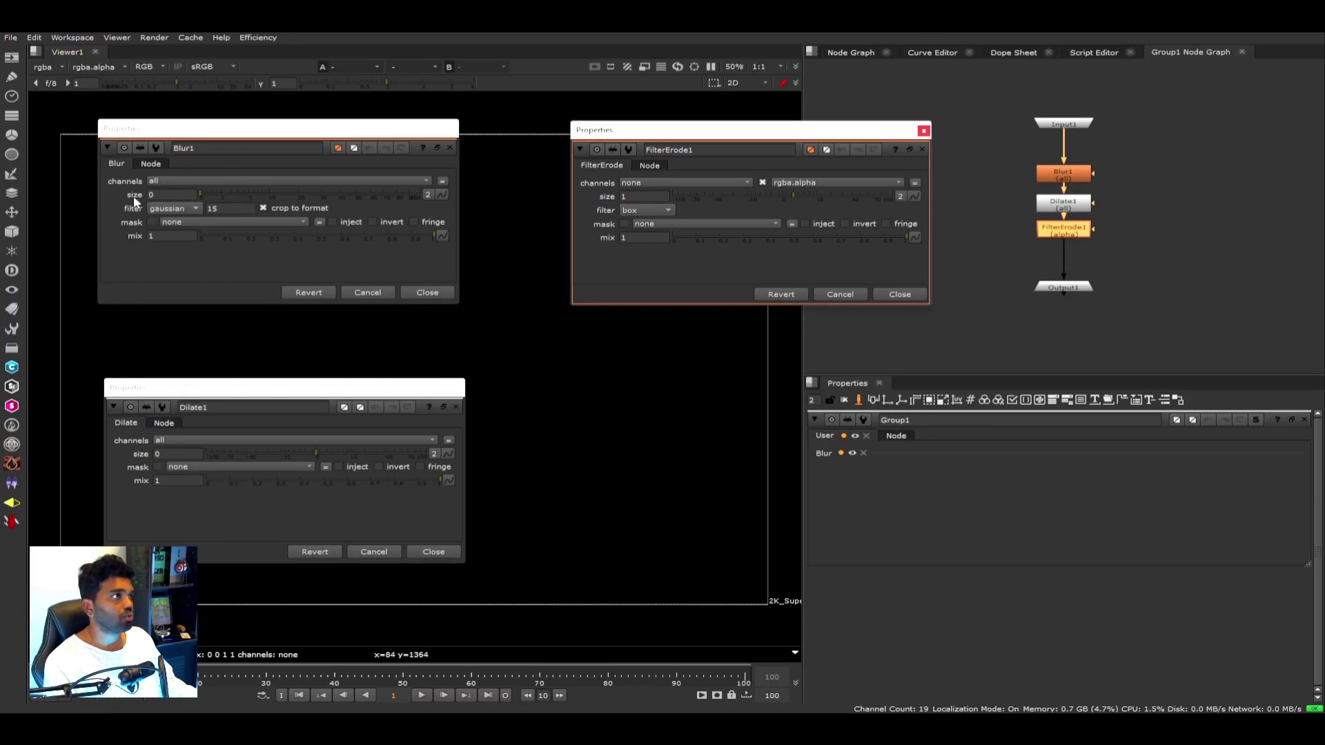
drag(134, 196, 1010, 492)
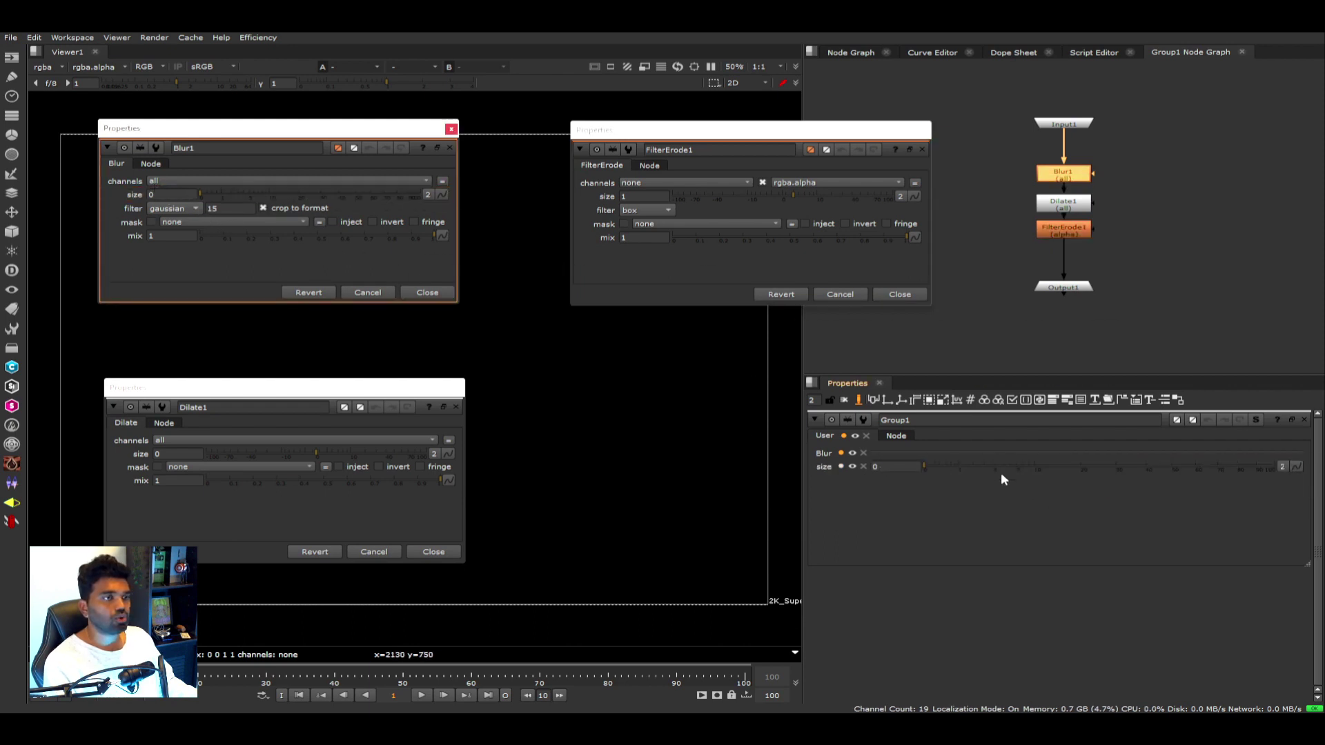
key(ctrl+Return)
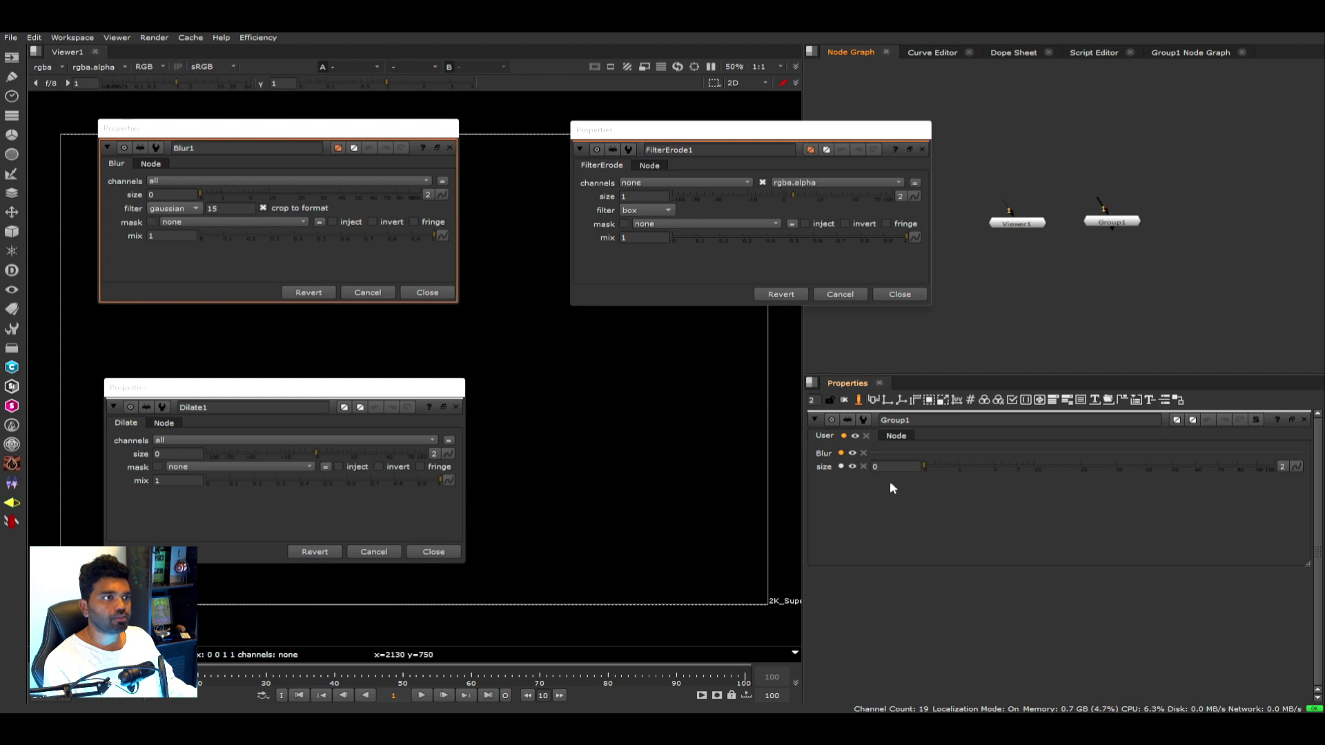
Add a divider line below the Blur size, followed by a text knob with name and label Dilate.
drag(1163, 399, 986, 509)
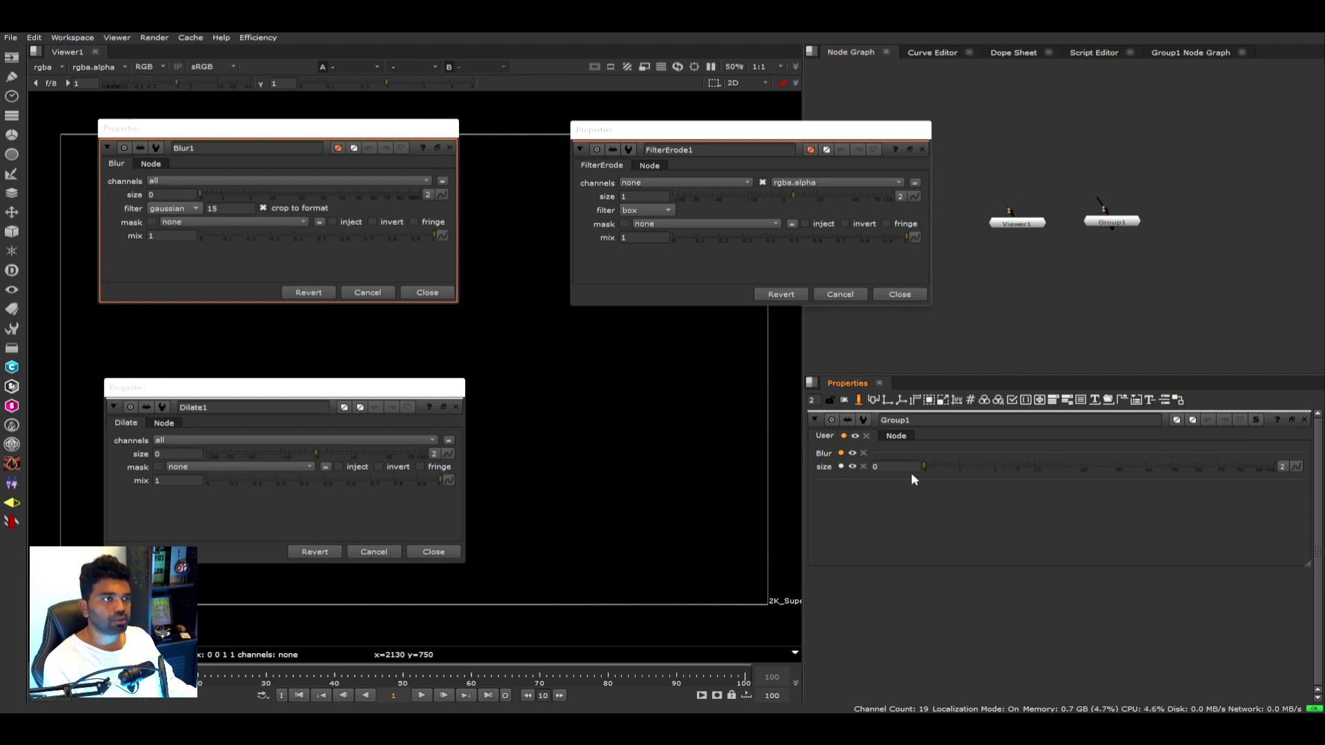
drag(1150, 401, 967, 510)
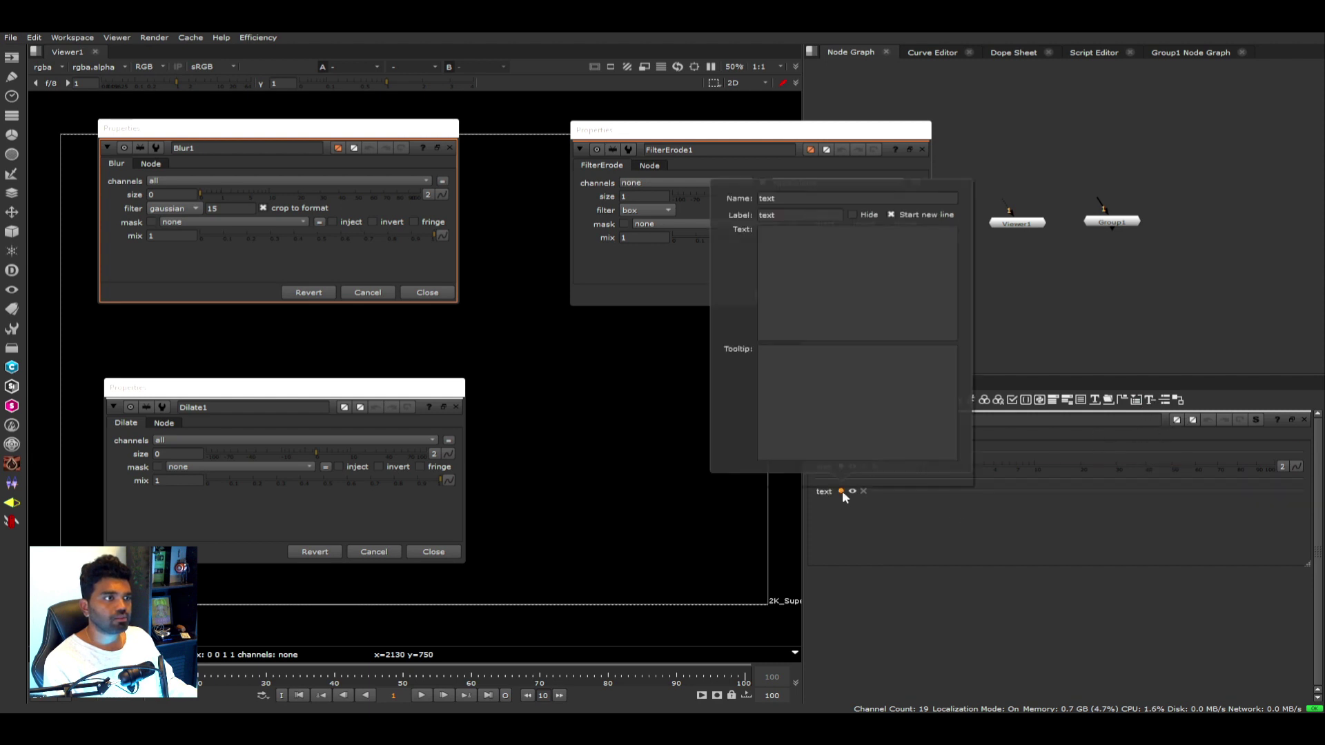
text(Dilate)
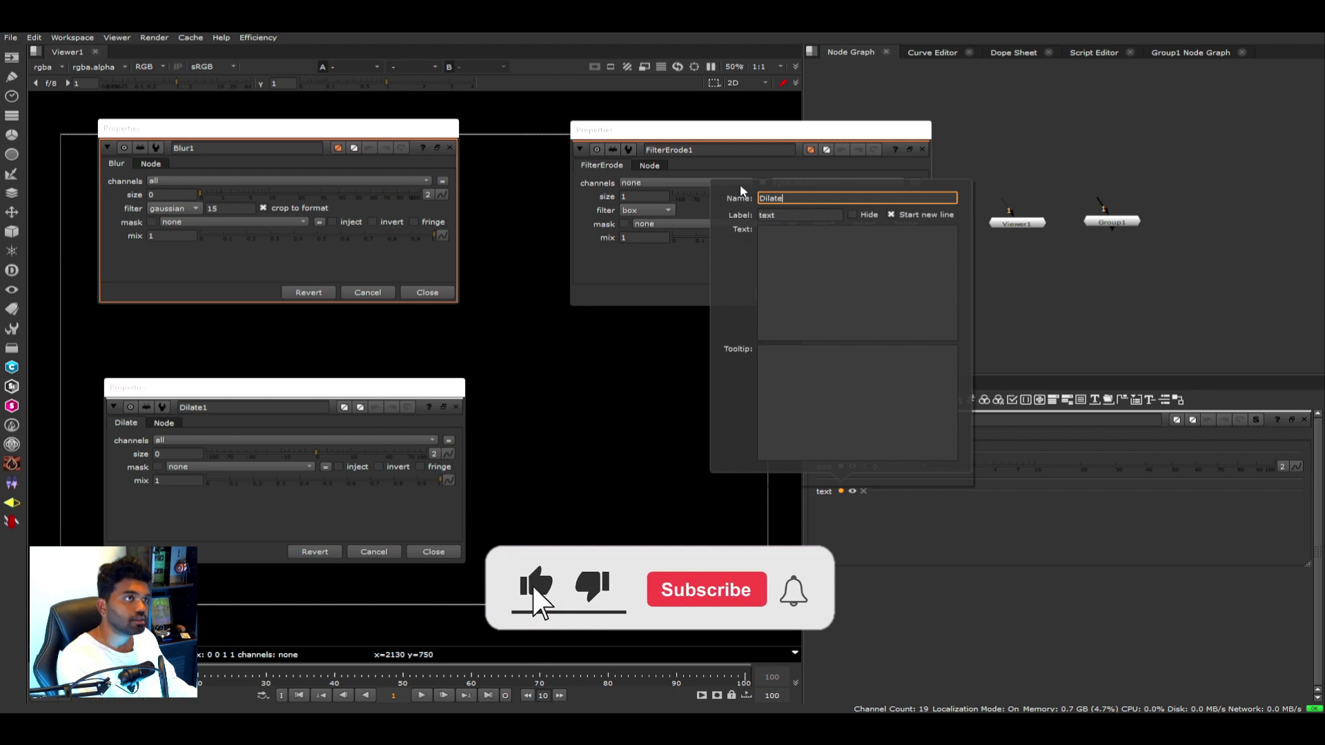
key(ctrl+a)
double_click(787, 219)
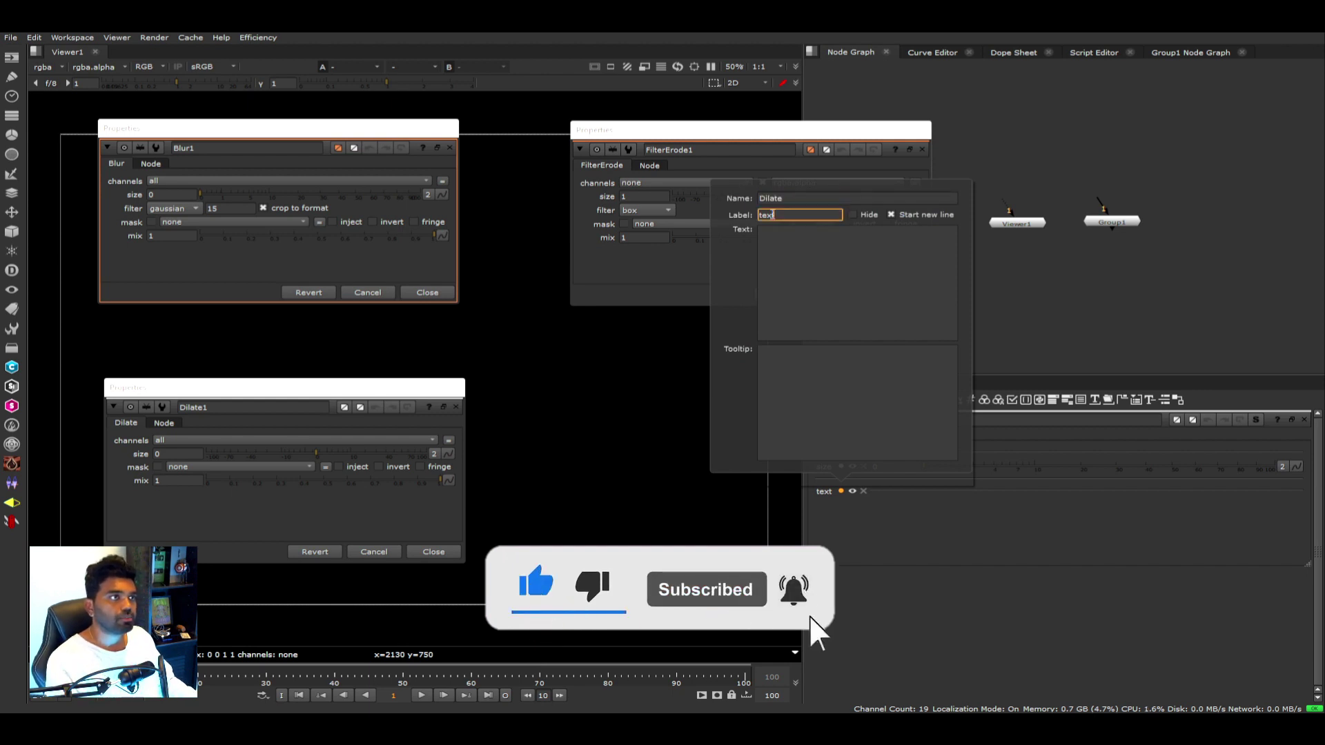
text(Dilate)
key(Return)
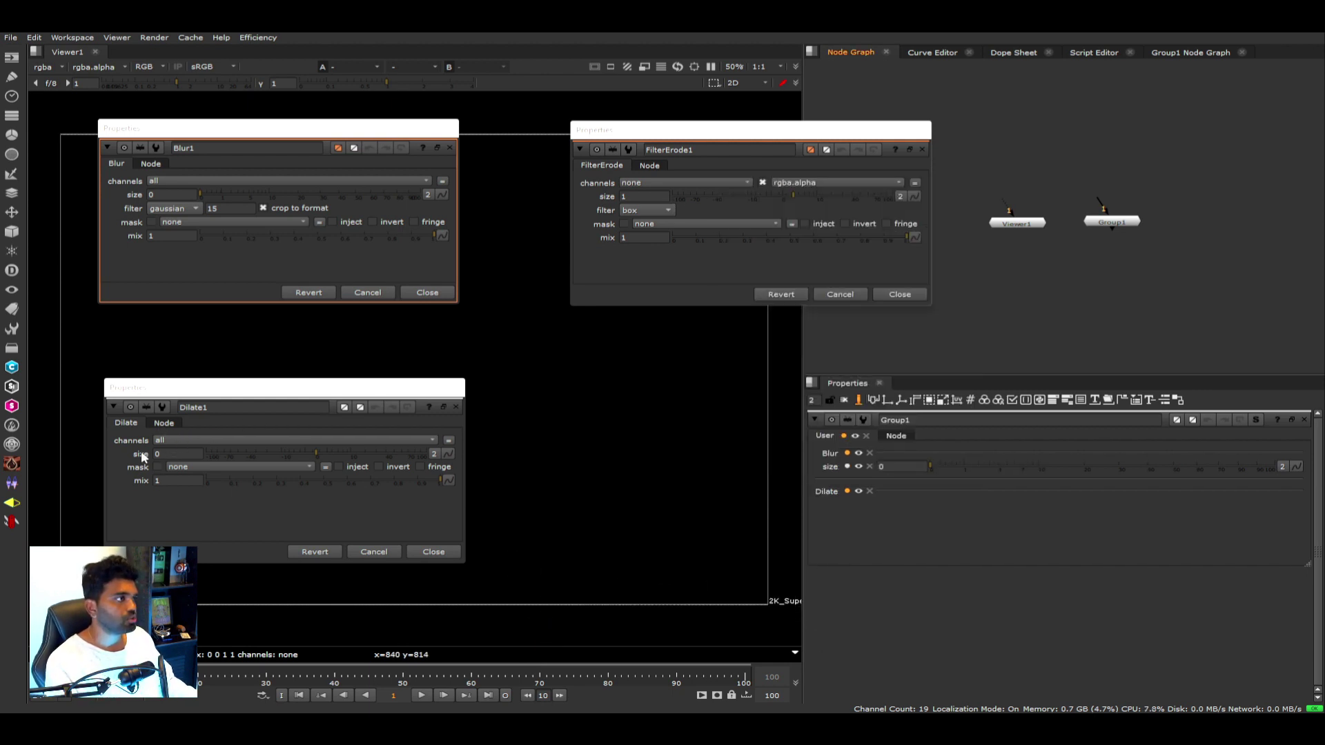
Expose the Dilate node's size under the group's Dilate heading and add a divider line below it.
drag(142, 454, 937, 524)
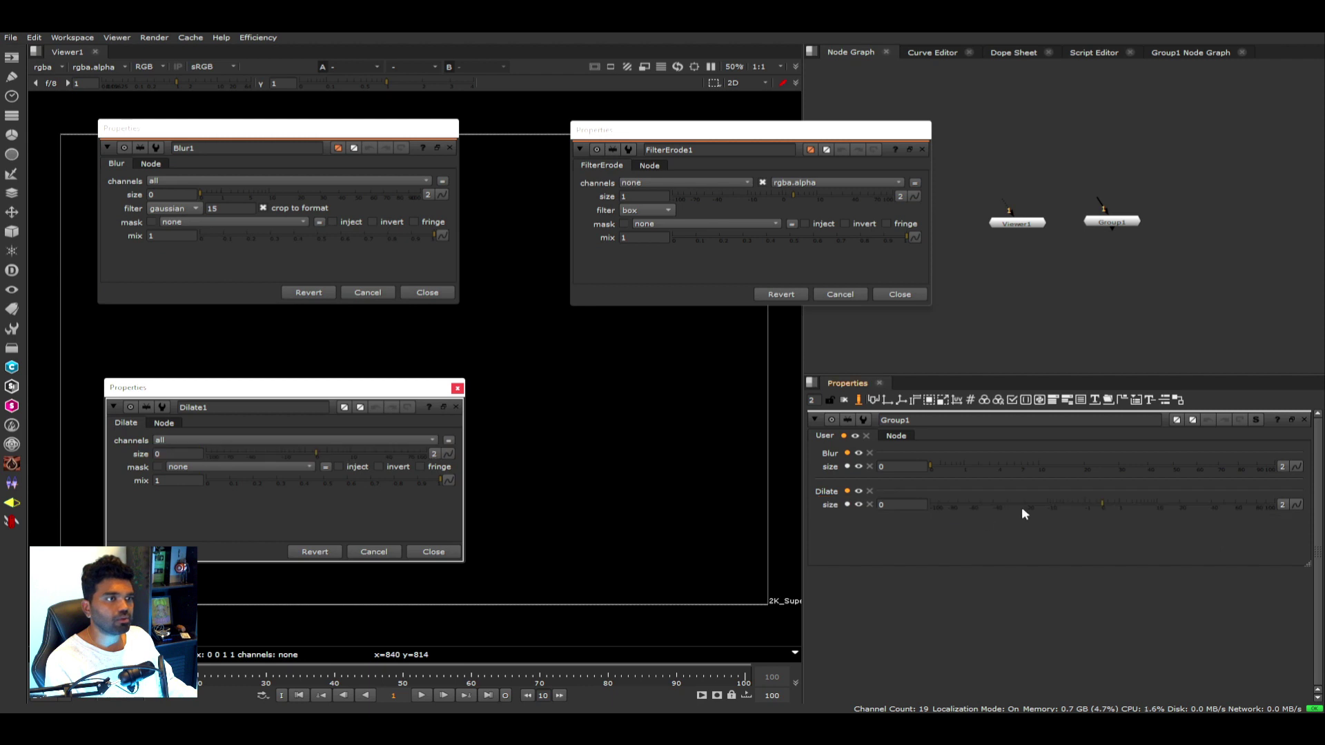
drag(1163, 400, 1040, 543)
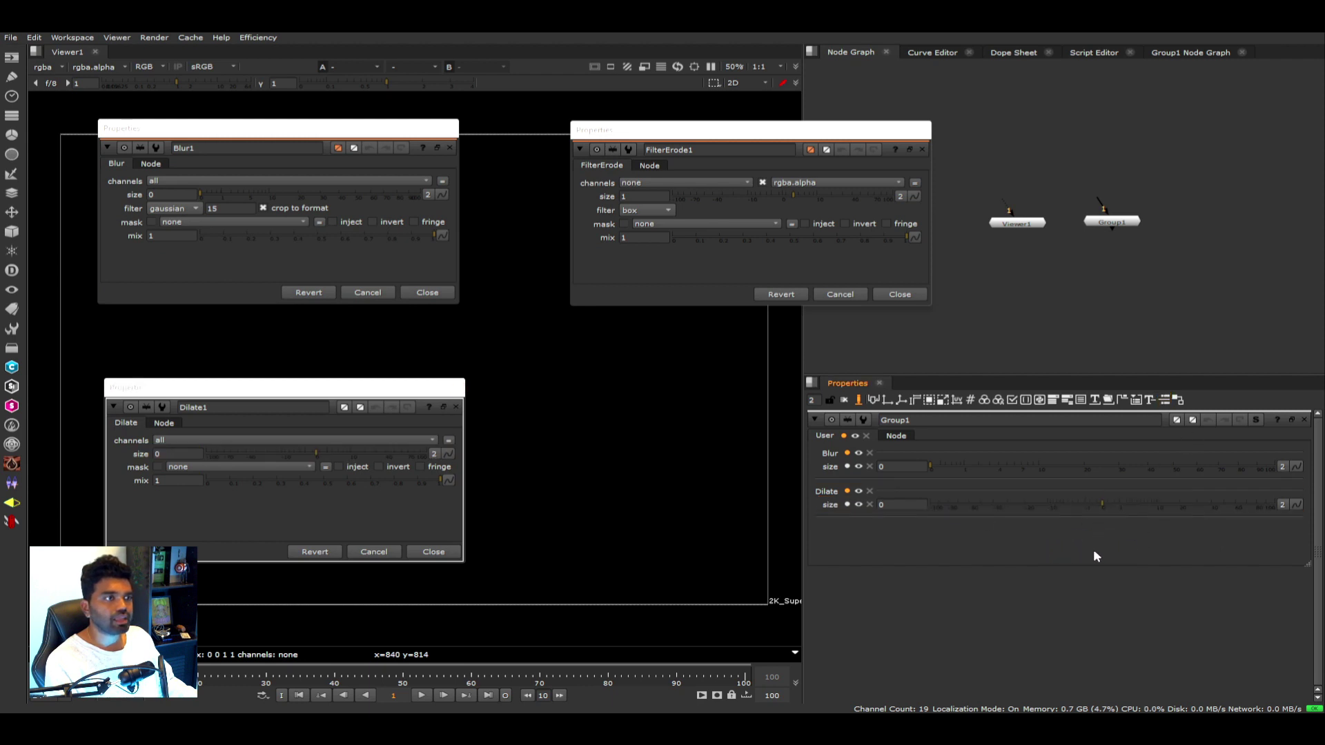
Add a text knob below the second divider, with both its name and label reading Erode.
drag(1149, 400, 1073, 523)
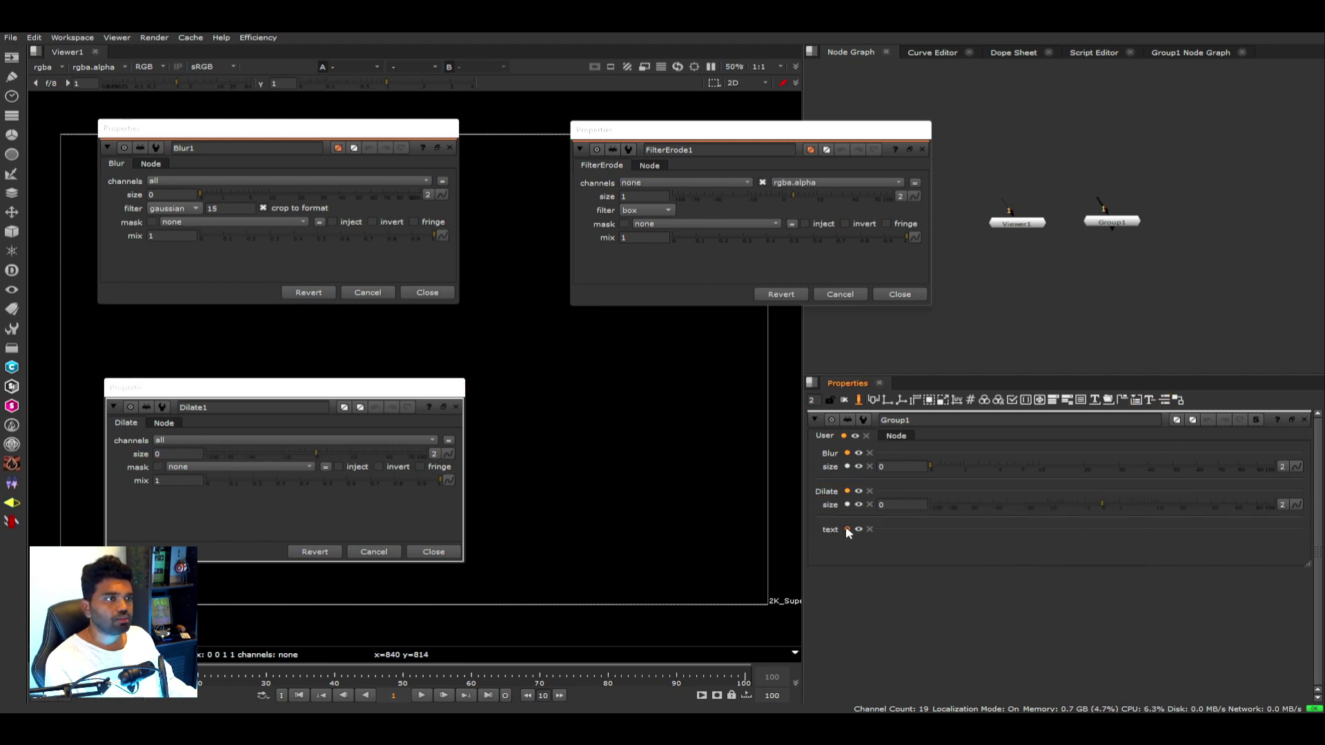
text(Erode)
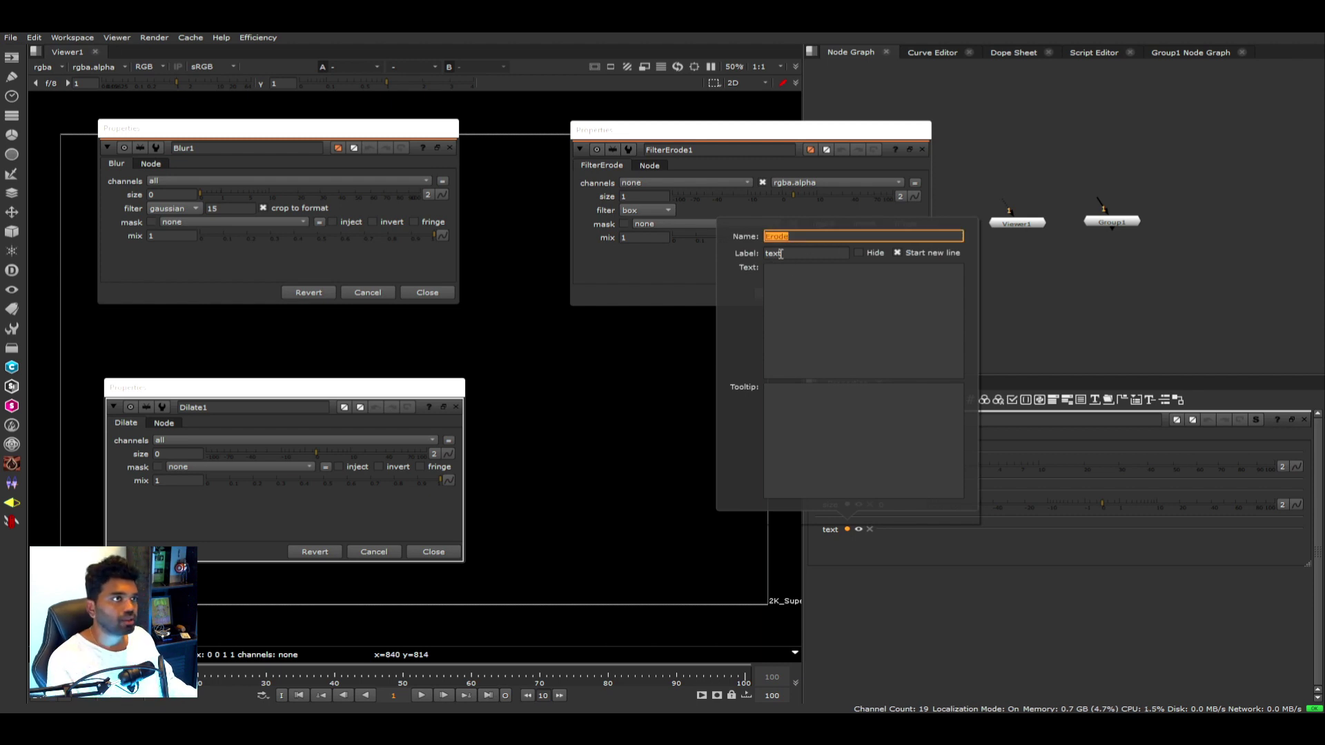
double_click(773, 254)
key(BackSpace)
key(Return)
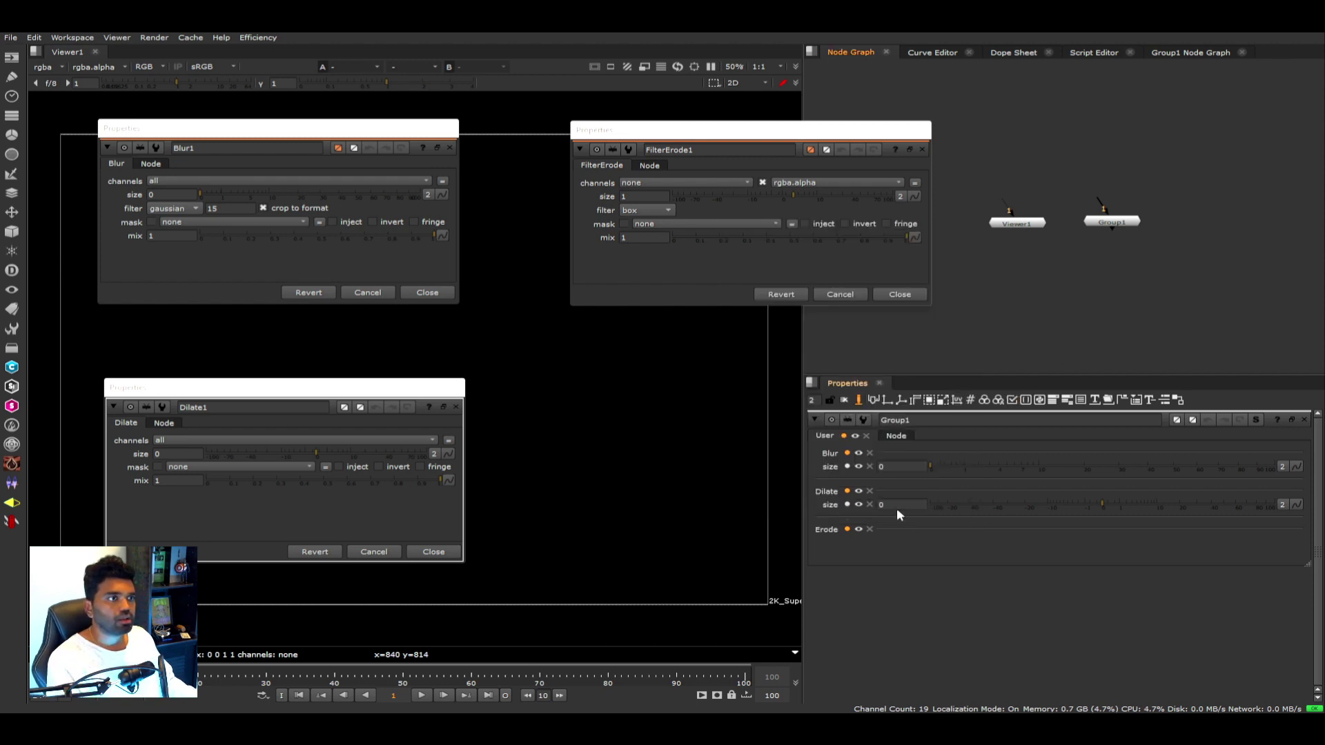
Expose the FilterErode node's size under the group's Erode heading and leave knob editing mode.
drag(607, 197, 888, 548)
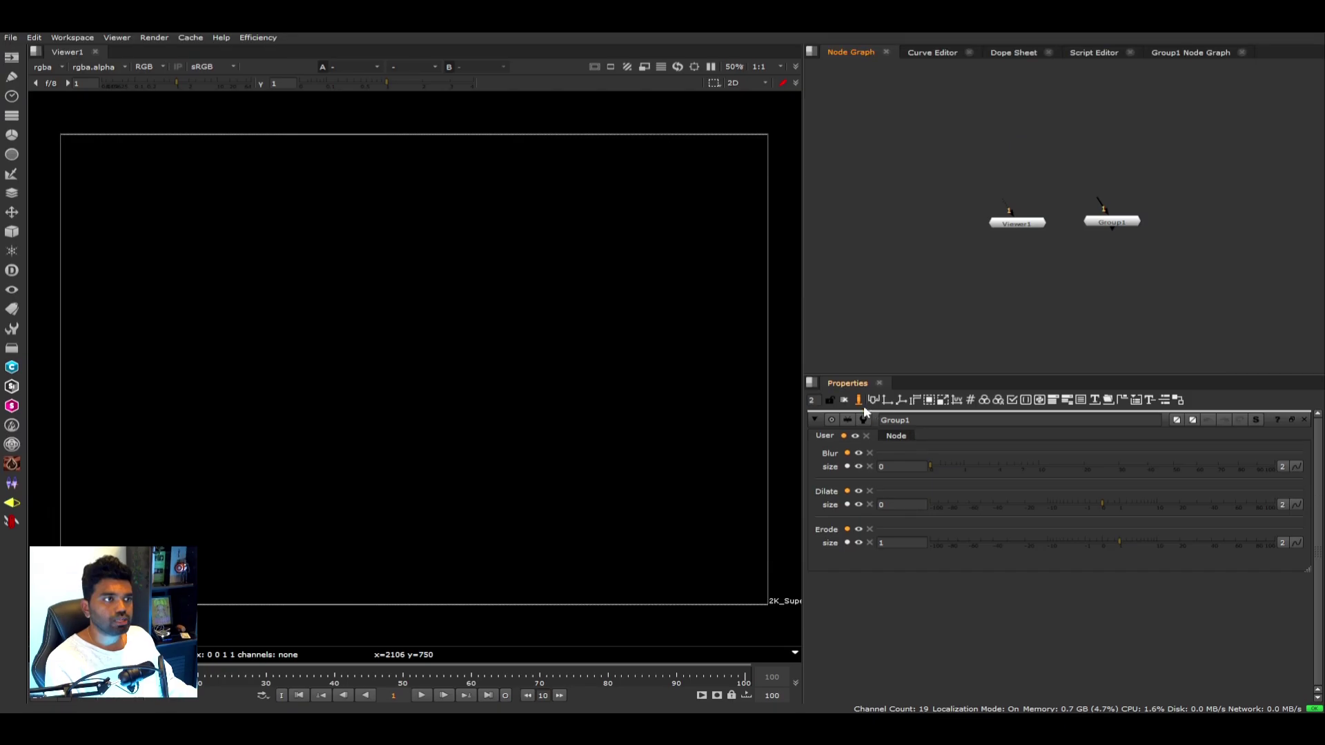
click(858, 400)
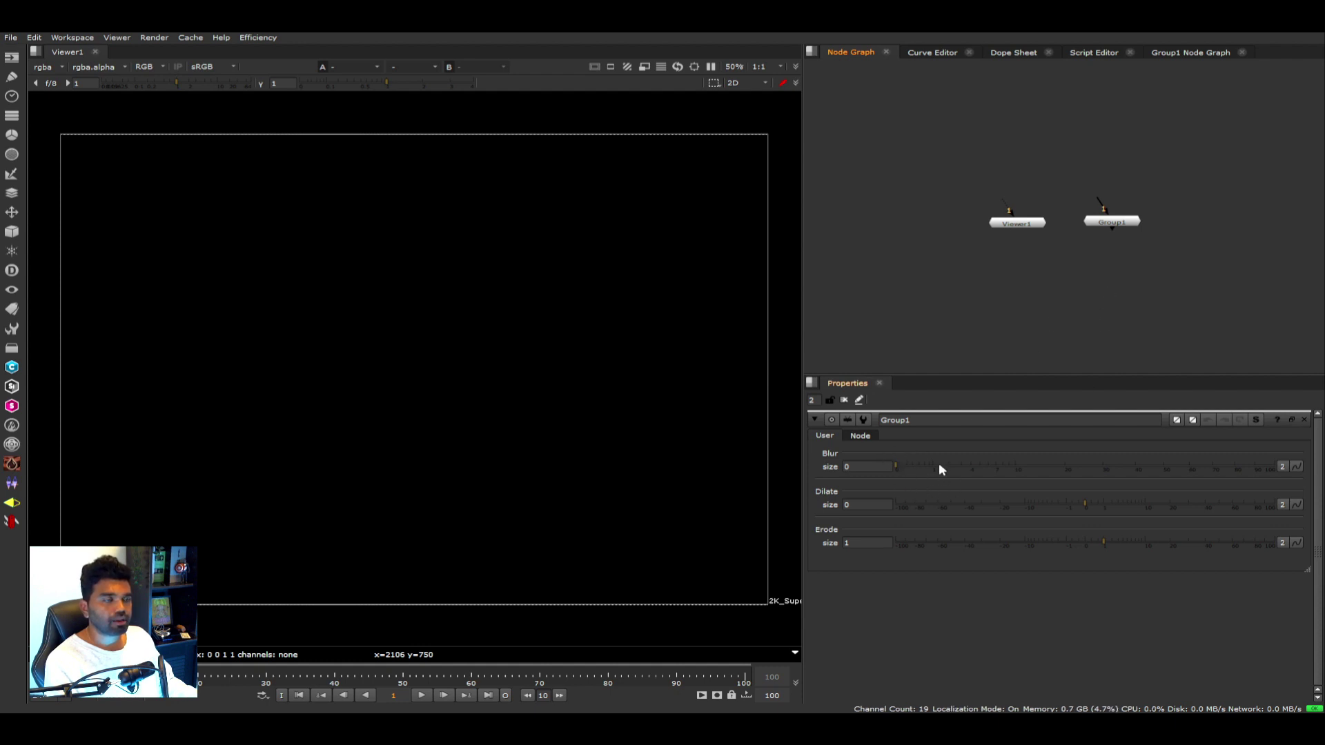
click(863, 436)
click(831, 439)
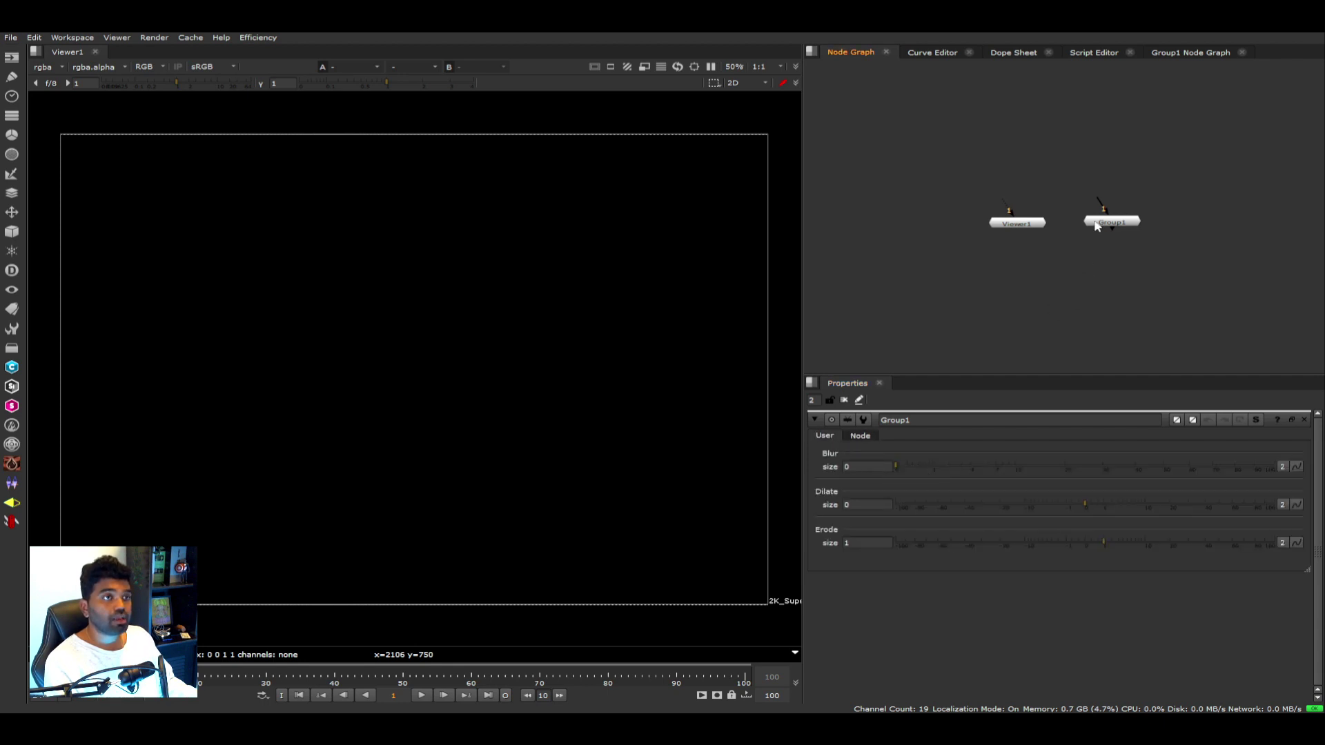
Add a CheckerBoard node above the group, feed it into the group's input and view it.
key(Tab)
text(ched)
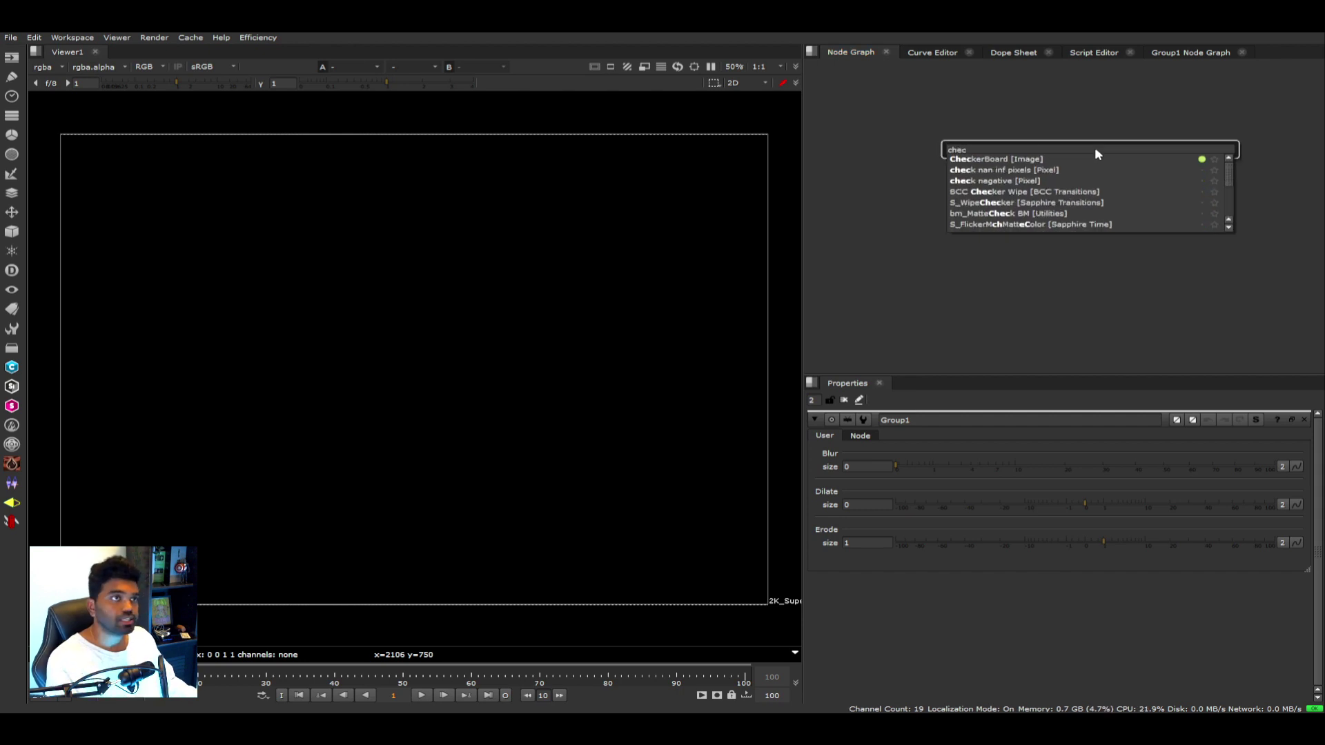
key(Return)
key(1)
View the group's output, open its properties and test the Blur size slider, returning it to 0.
click(1122, 222)
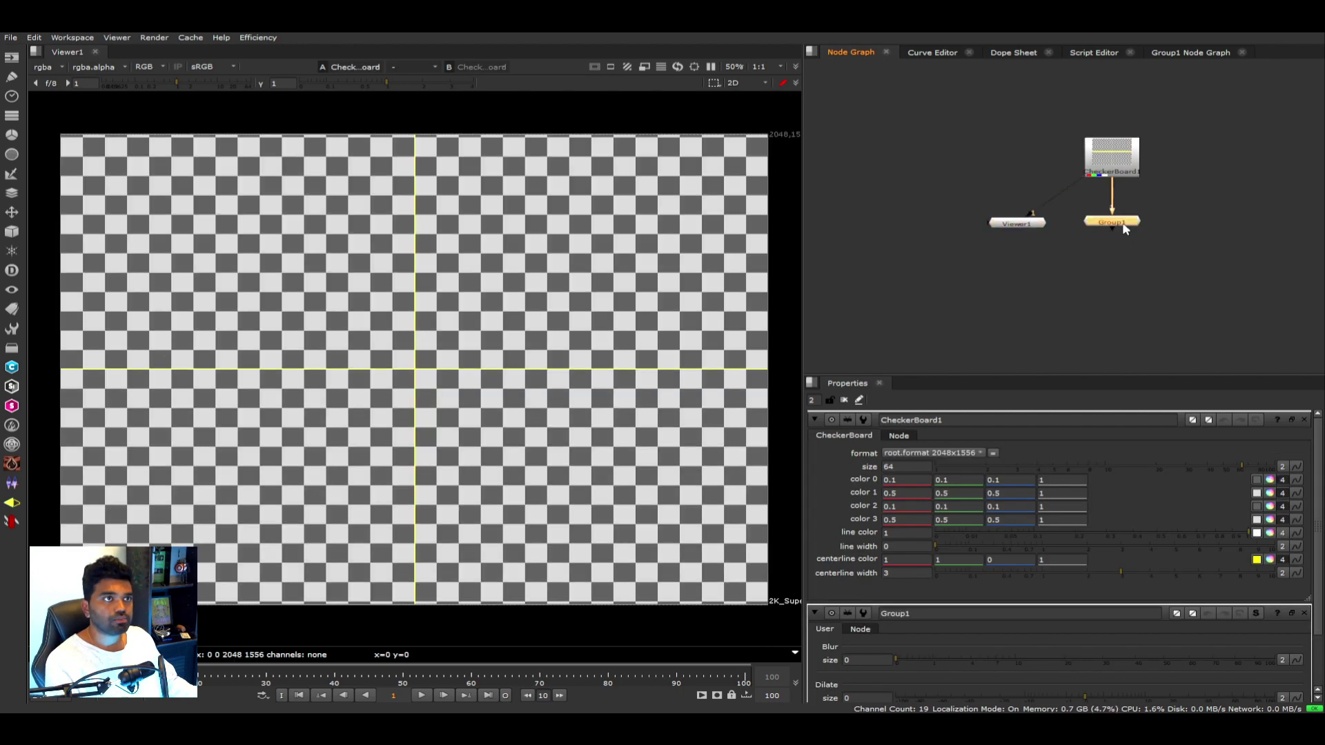
key(1)
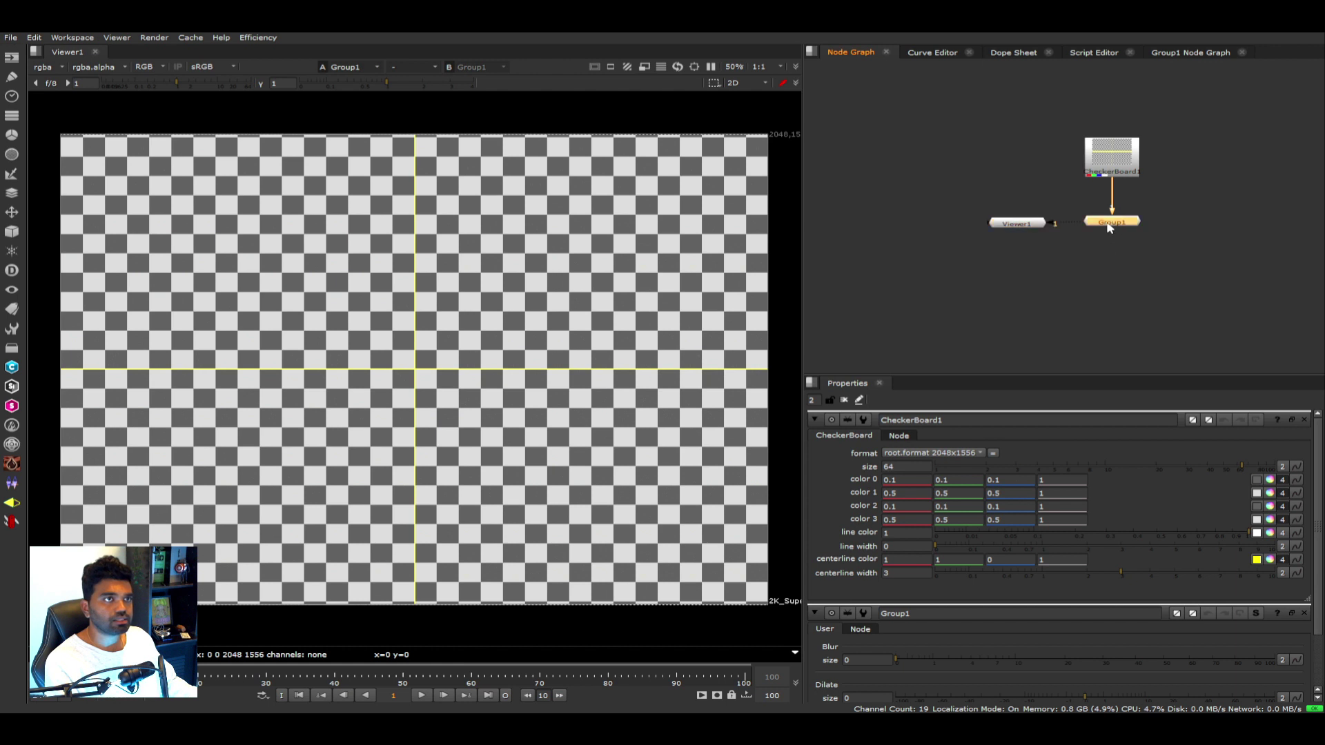
double_click(1108, 224)
drag(944, 463, 897, 467)
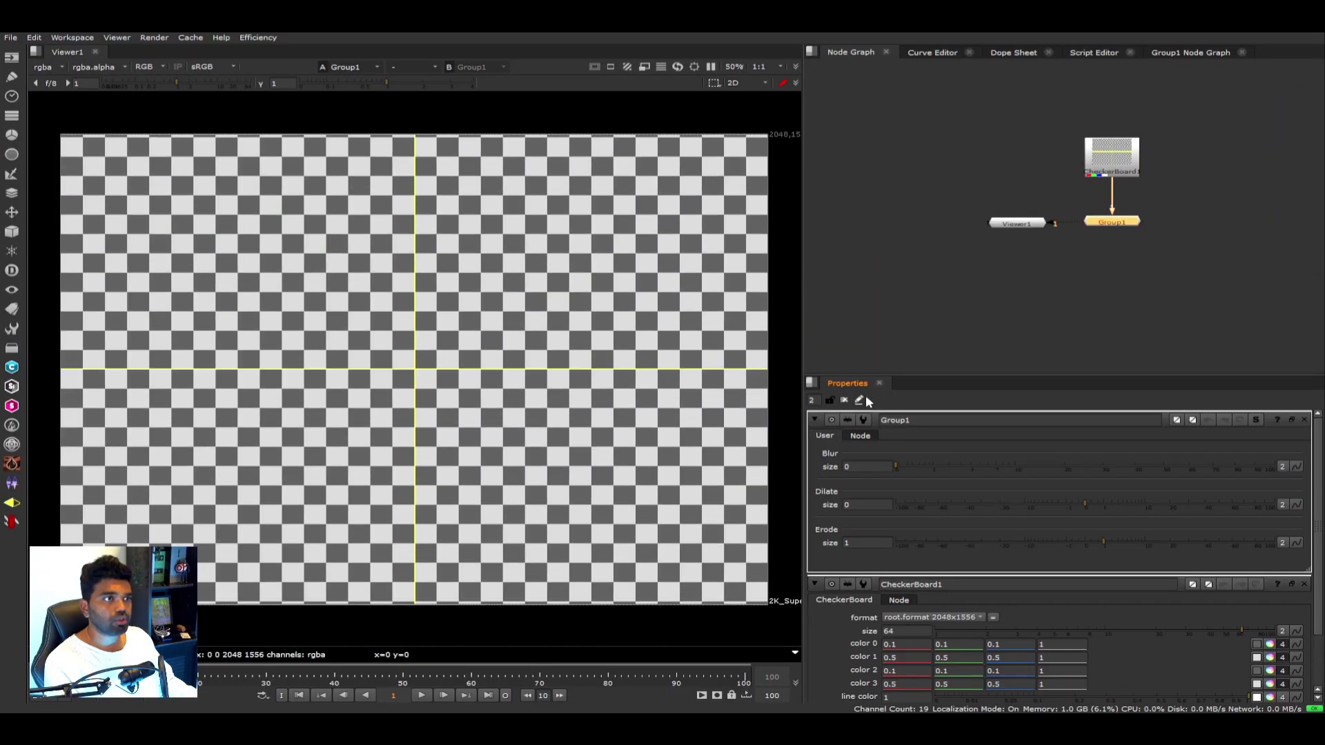
Rename the group's User tab by setting its name and label to Blurring, and leave knob editing mode.
click(861, 401)
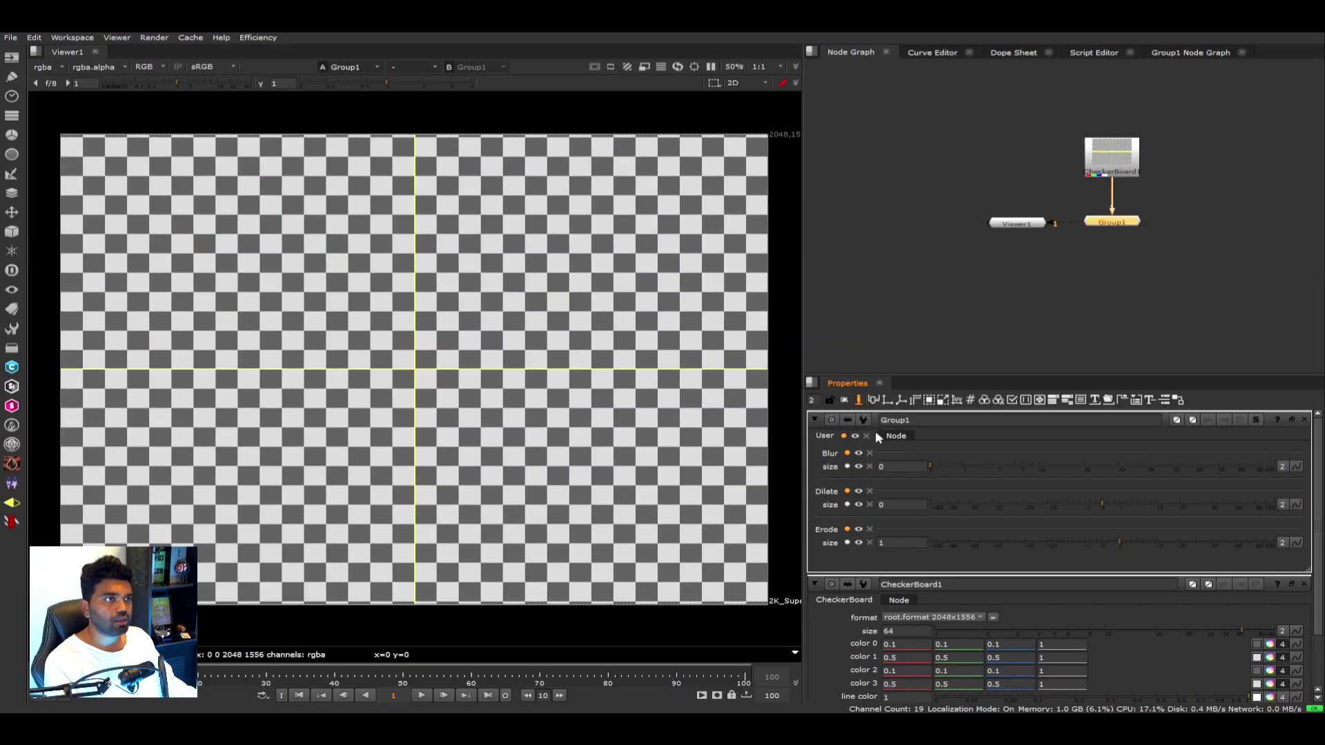
click(844, 436)
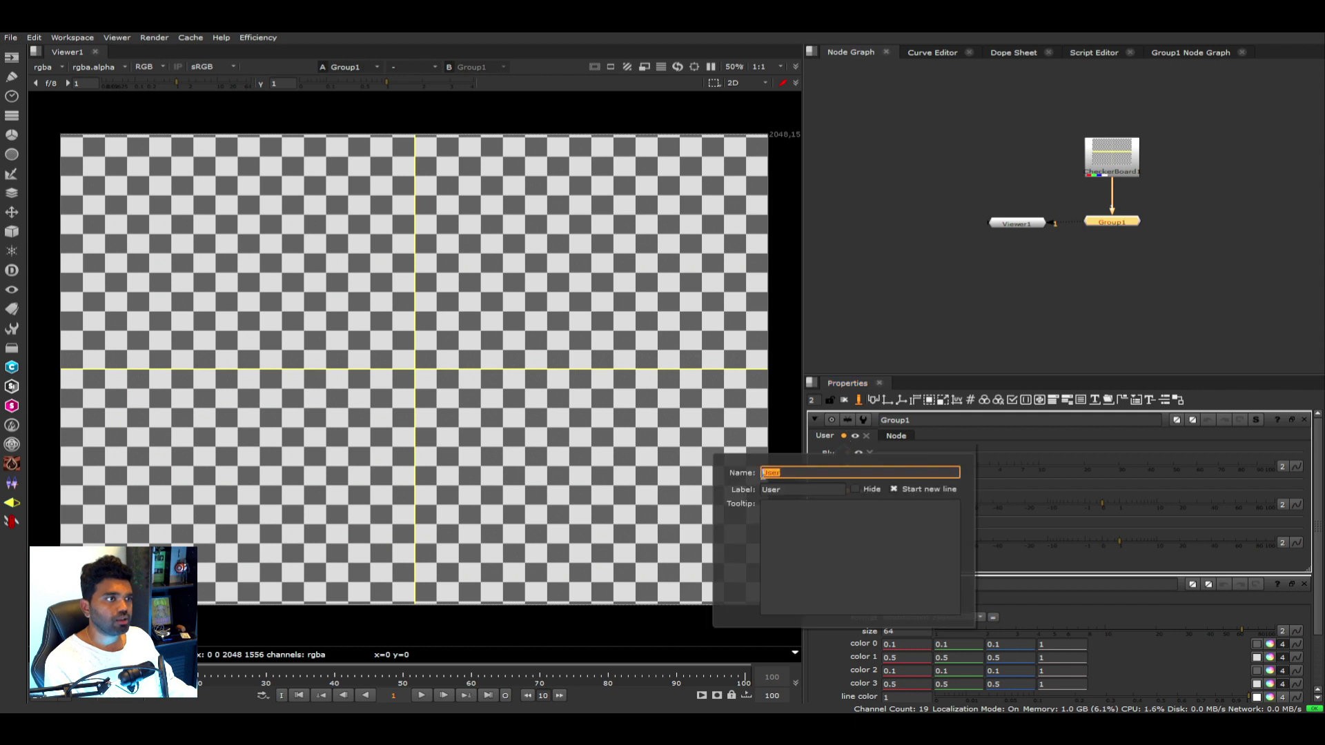
text(Blur)
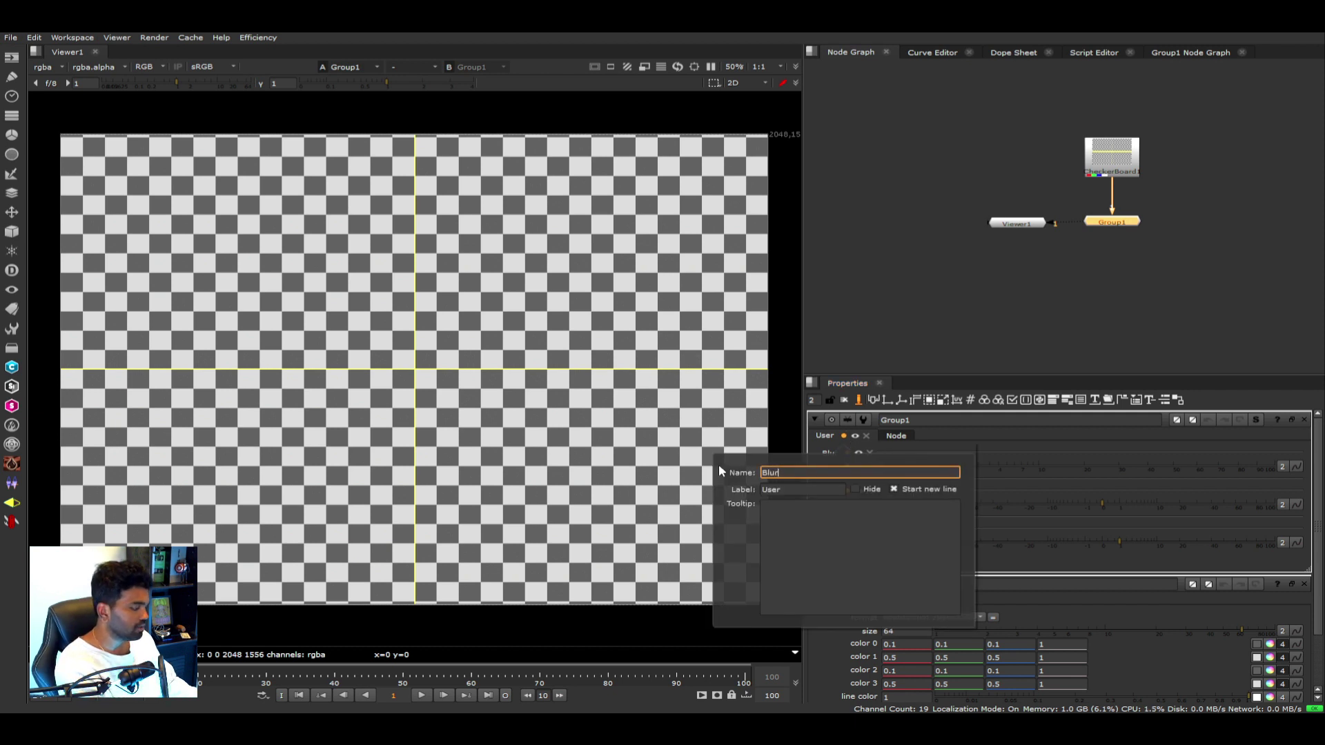
text(ring)
key(Tab)
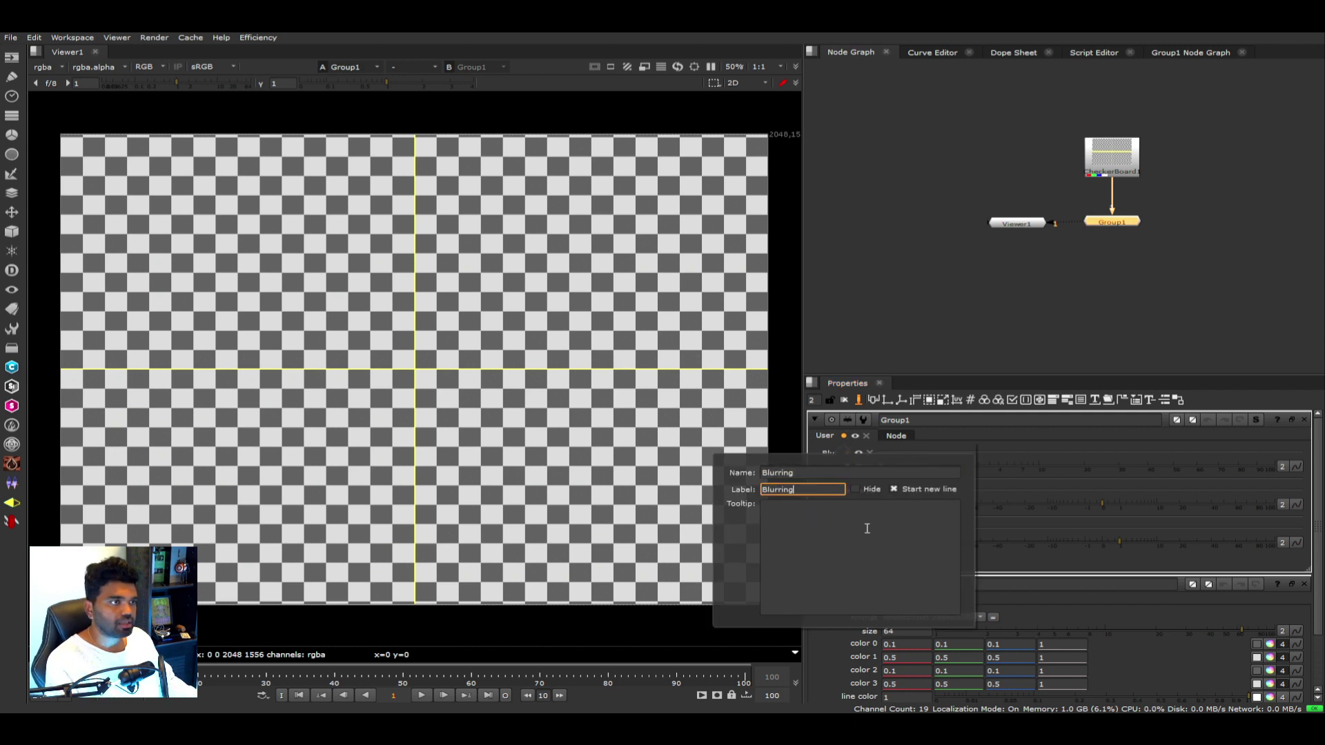
key(Return)
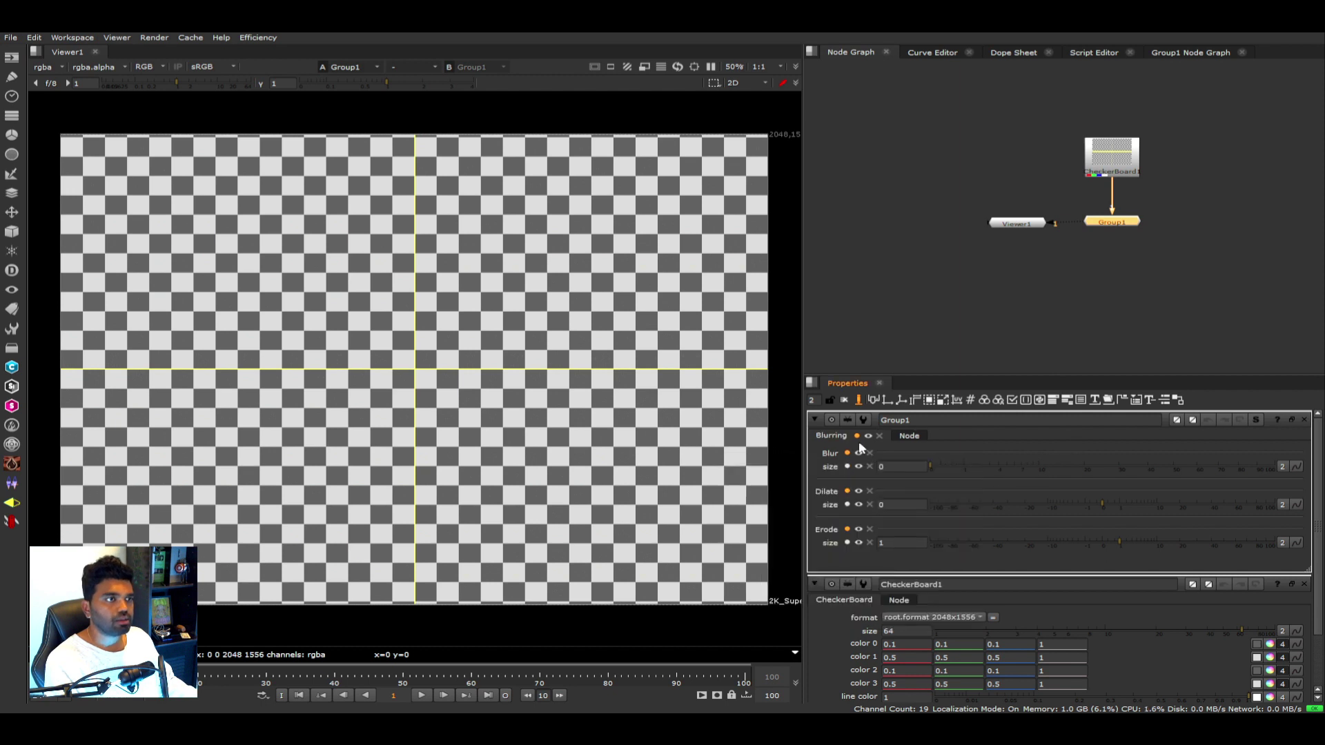
click(859, 401)
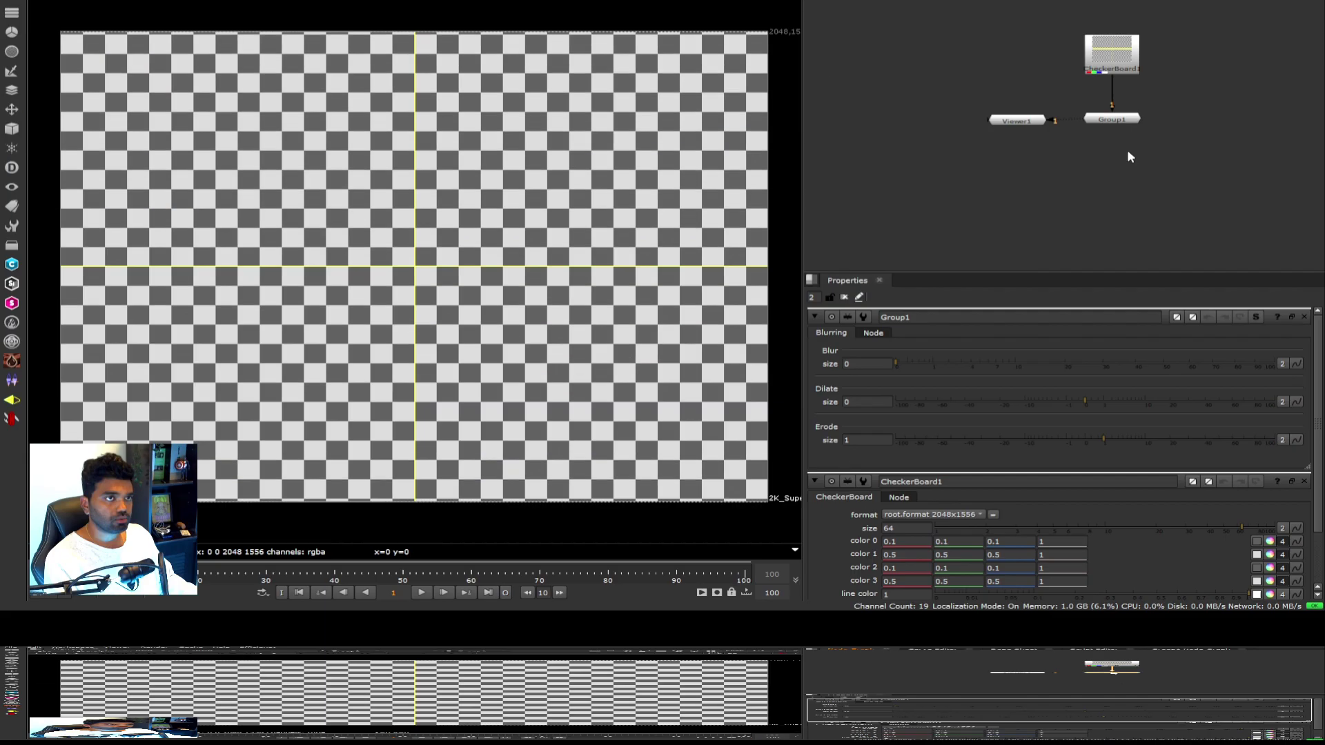
click(1090, 278)
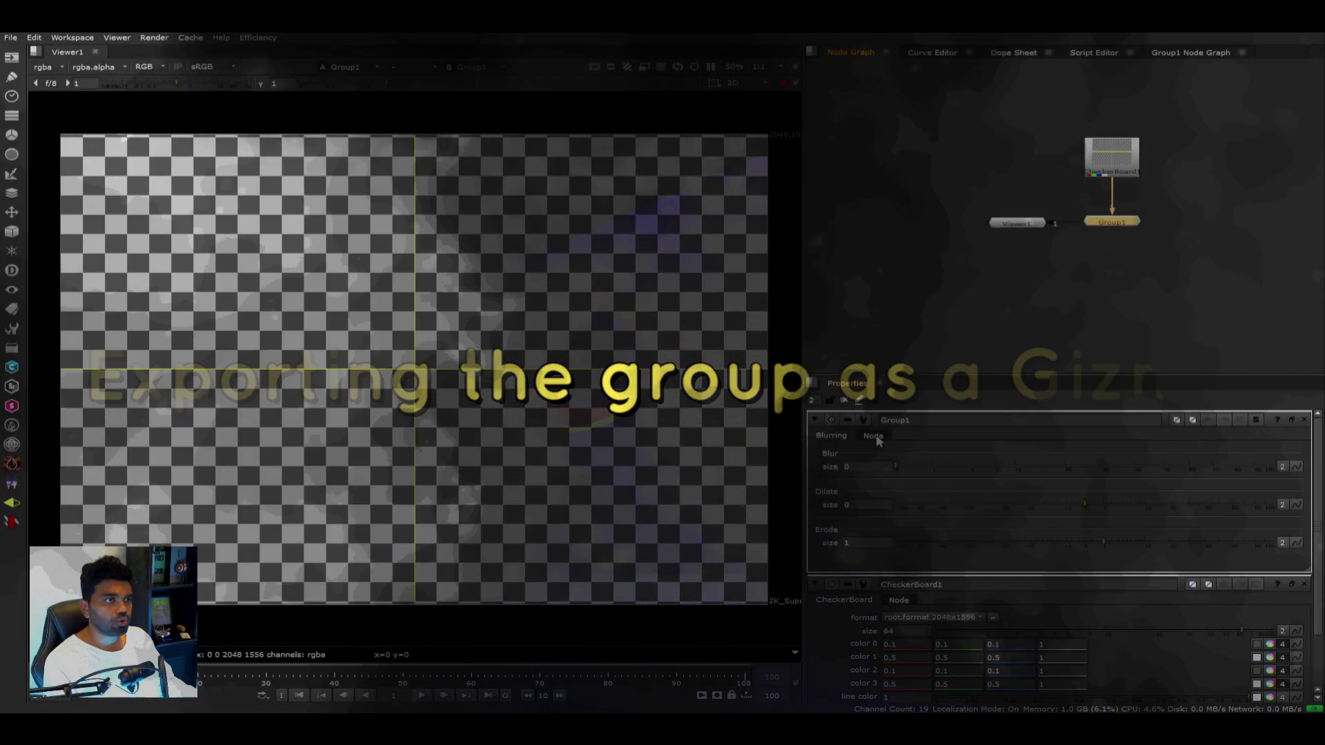
Export the group as a gizmo named Blurring into the .nuke folder.
click(874, 435)
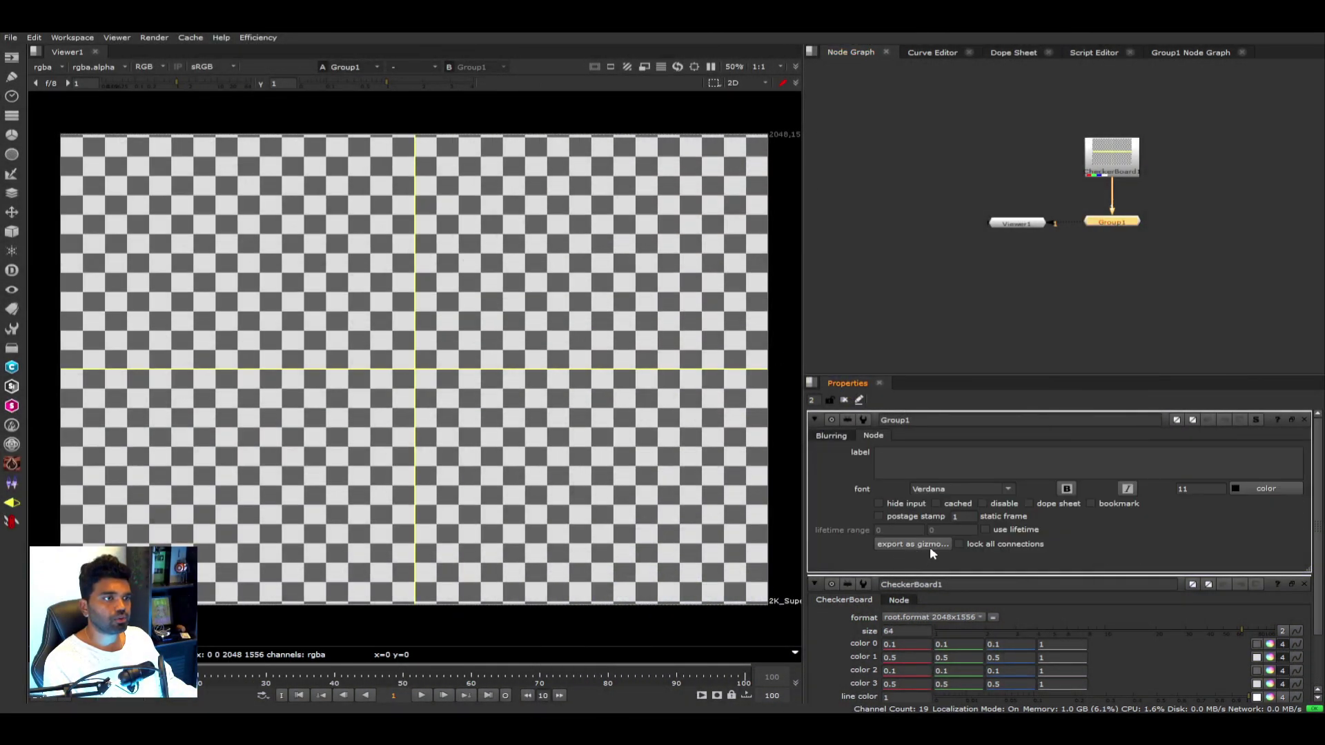
click(903, 545)
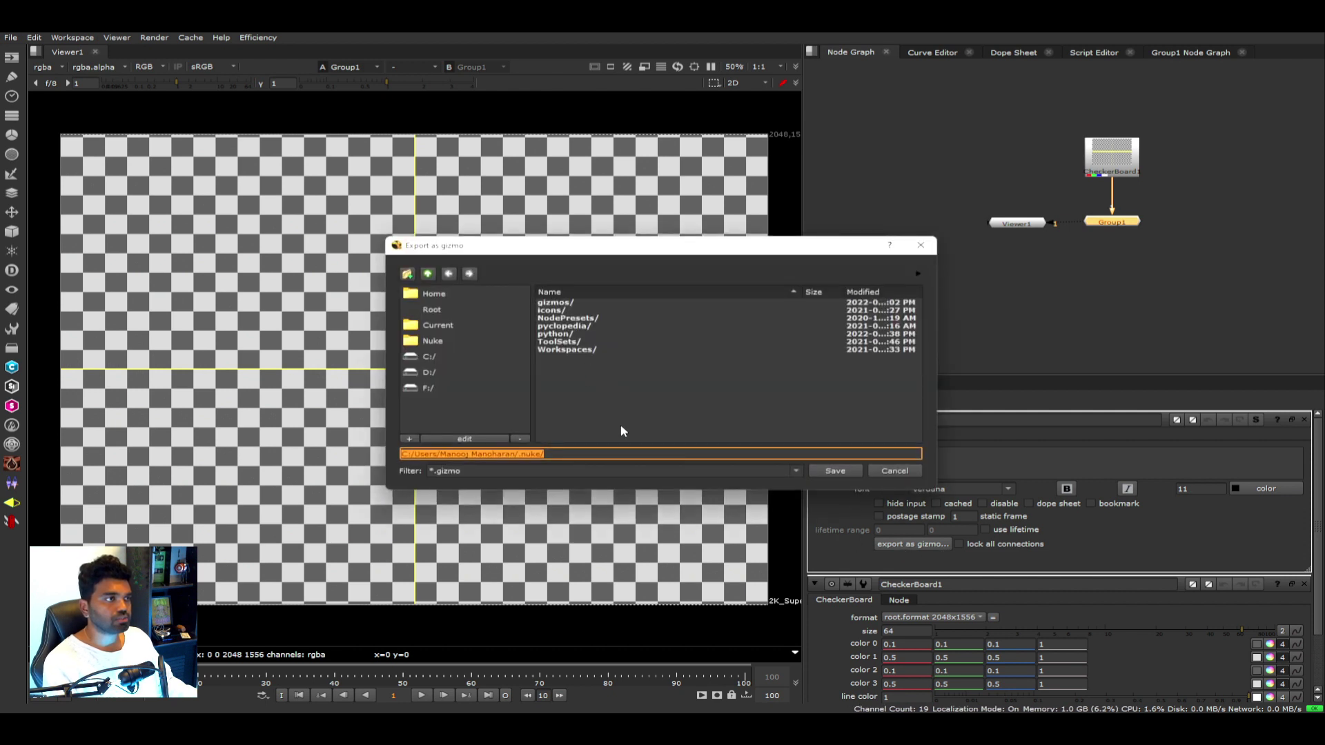
click(567, 453)
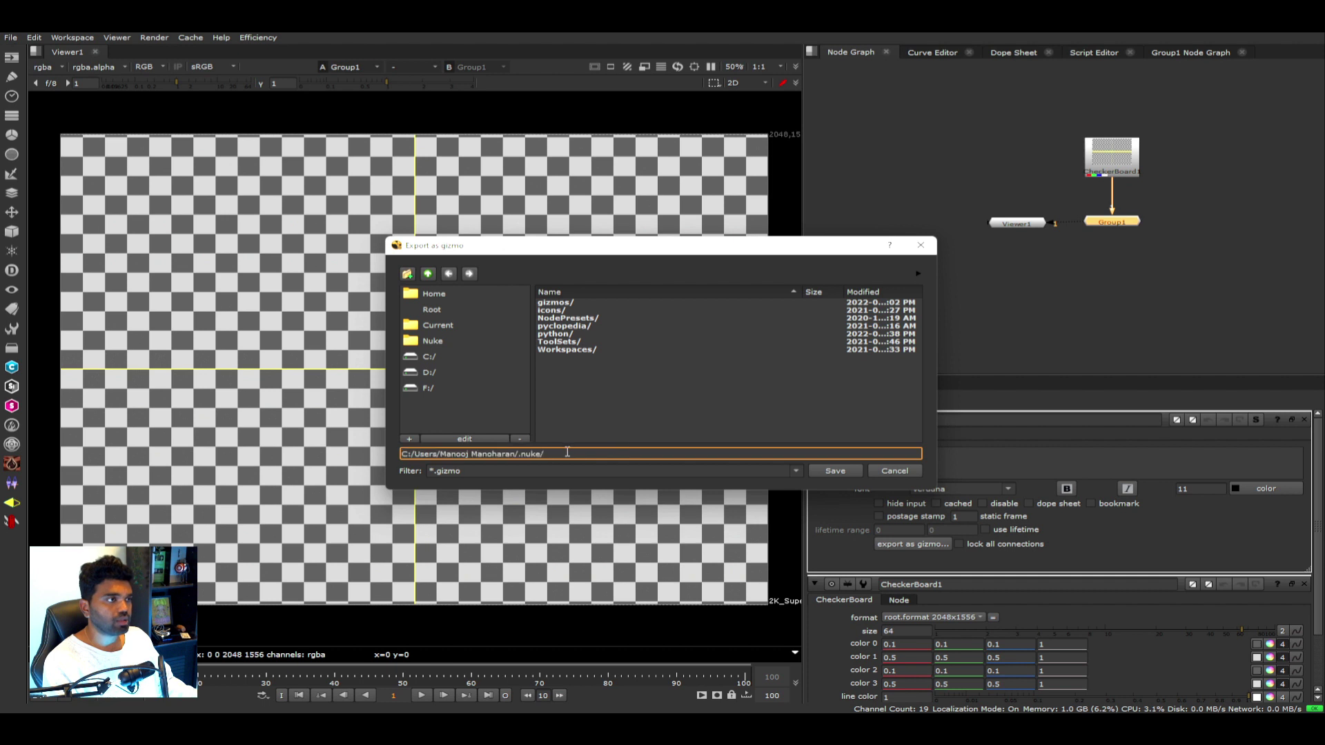
text(Blu)
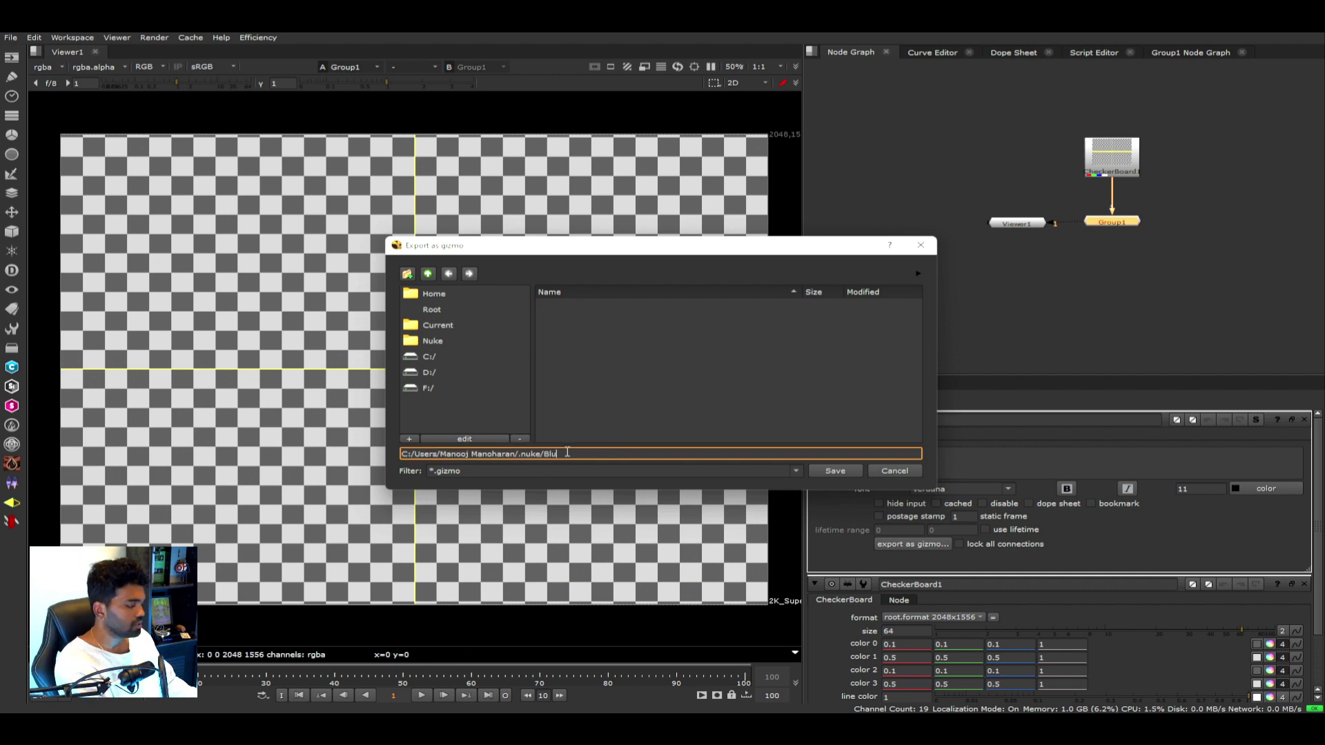
text(rring)
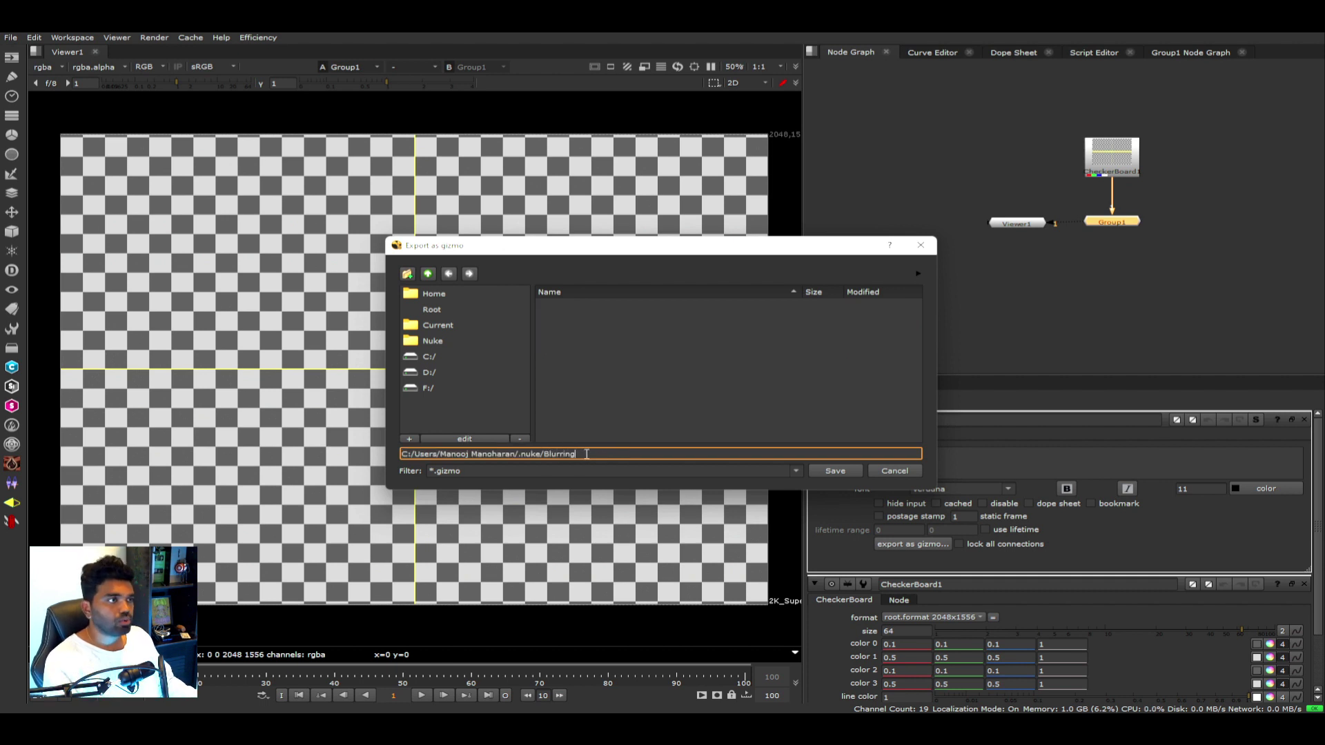
drag(470, 472, 417, 475)
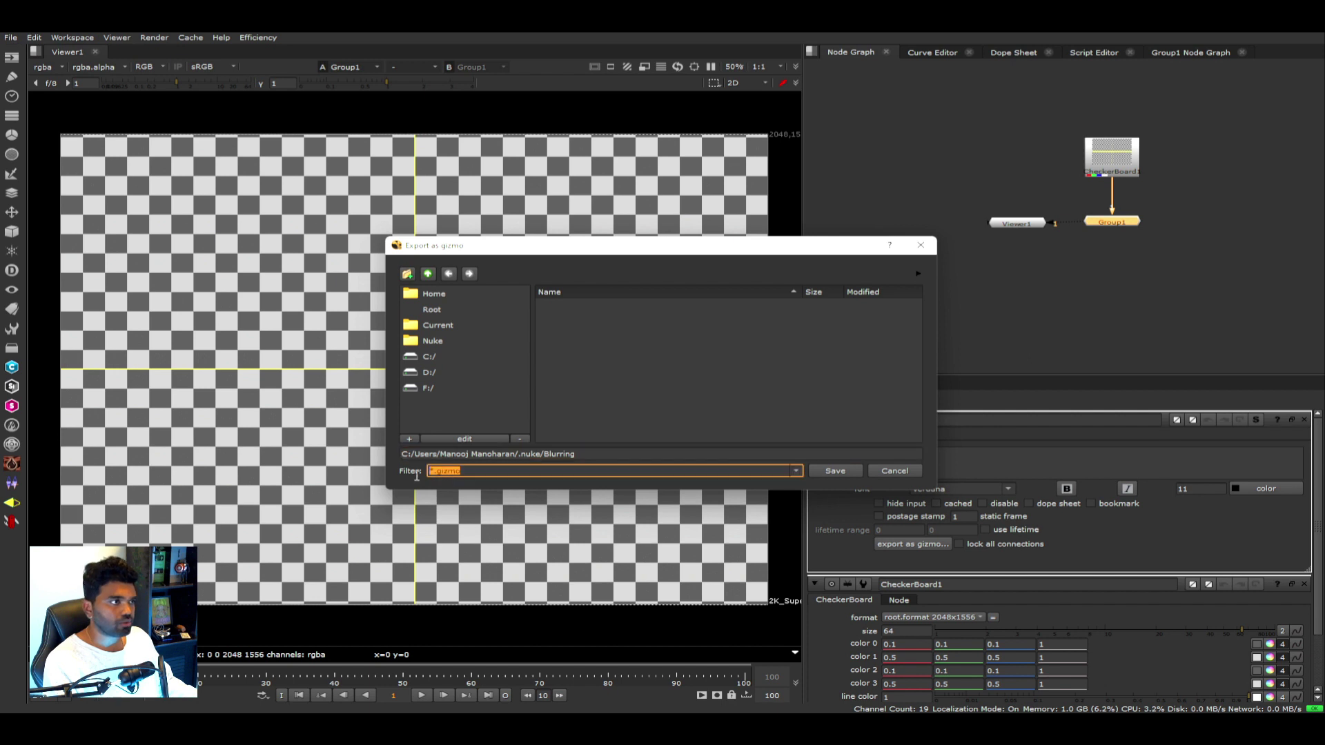
click(837, 469)
click(1092, 269)
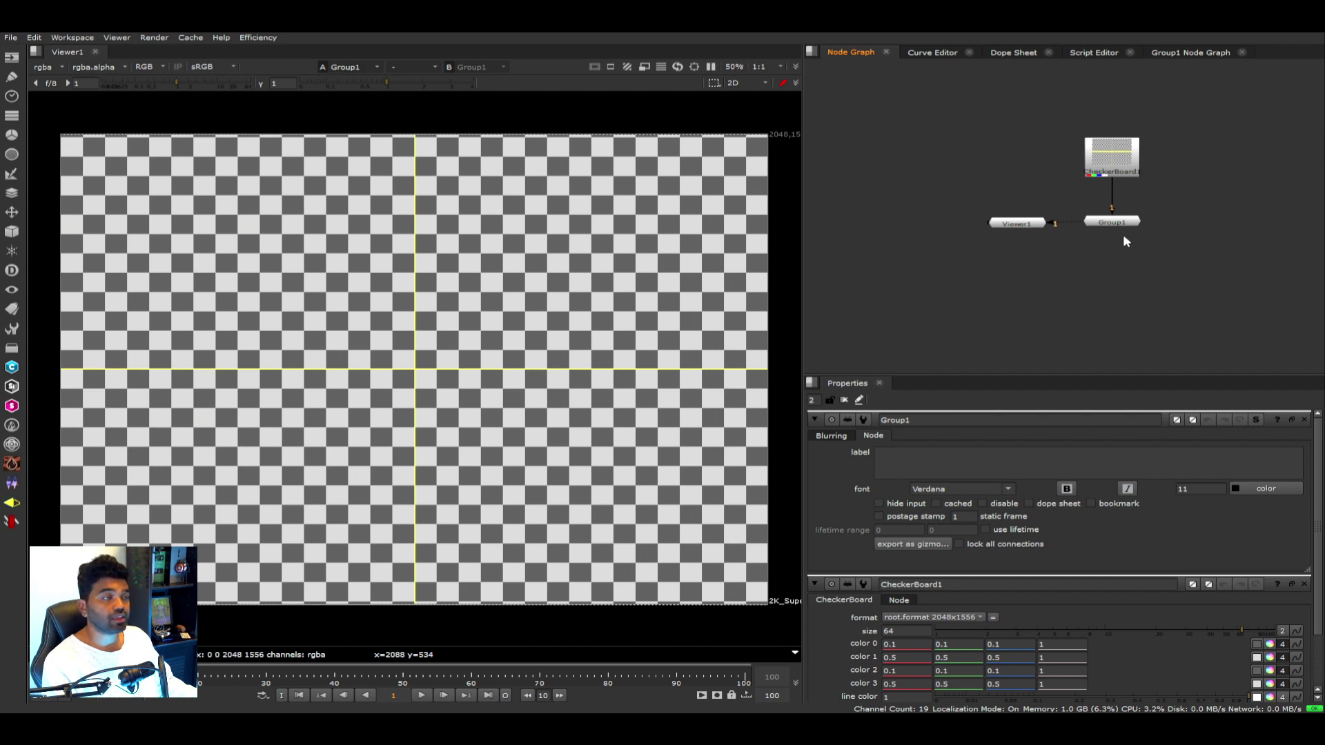
Switch to the .nuke folder in File Explorer and open Blurring.gizmo in Notepad.
key(alt+Tab)
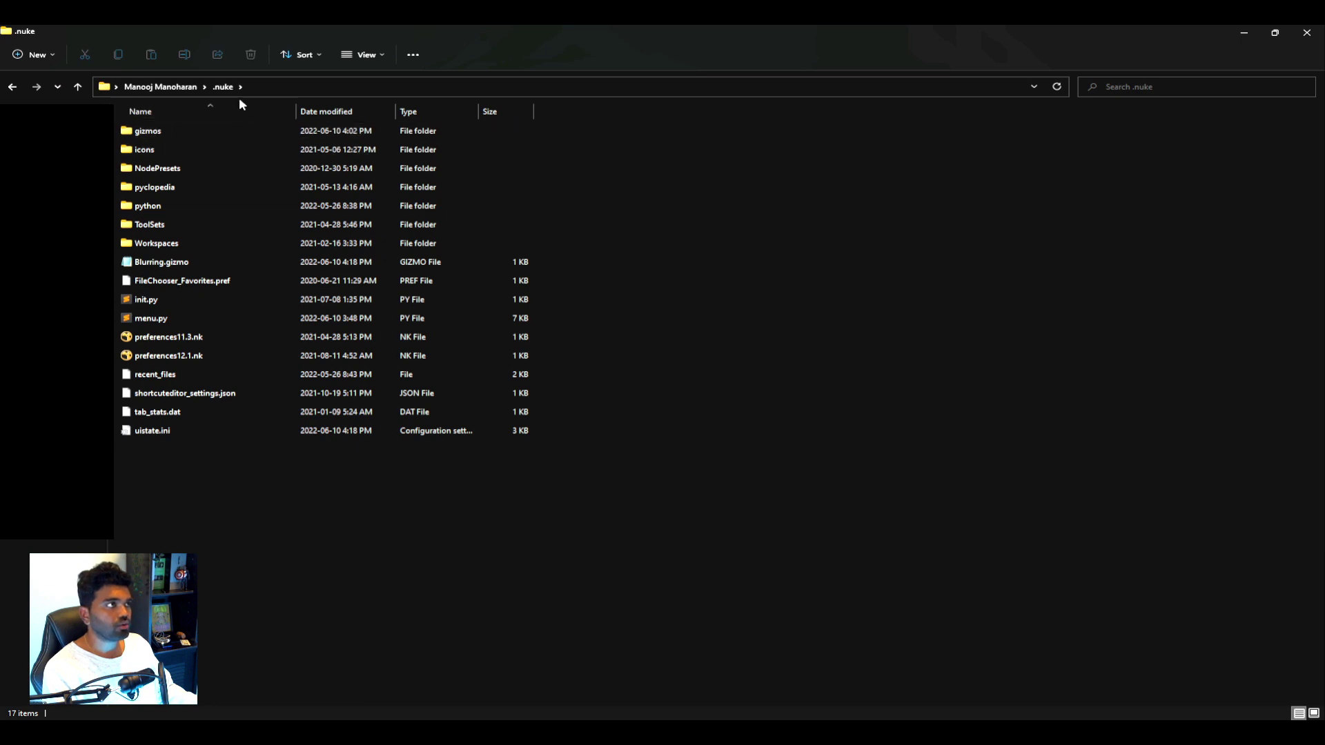
click(164, 265)
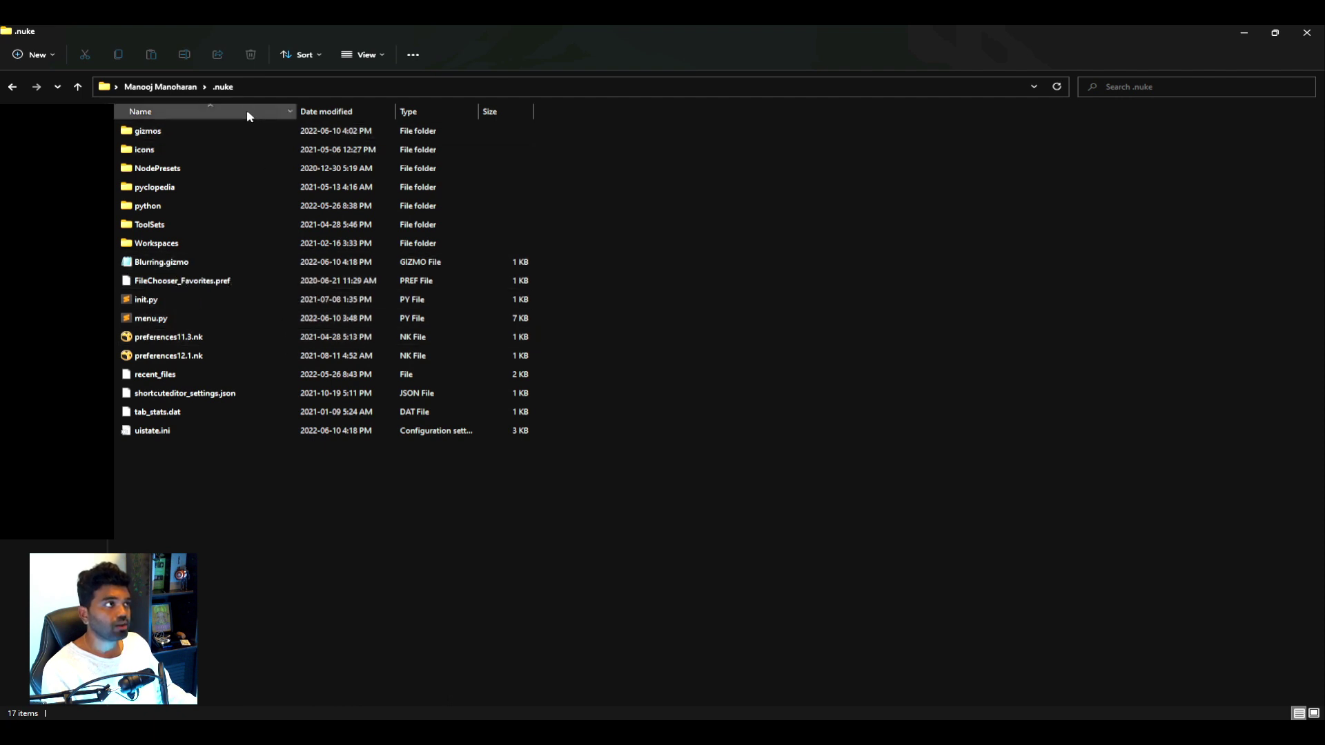
double_click(165, 263)
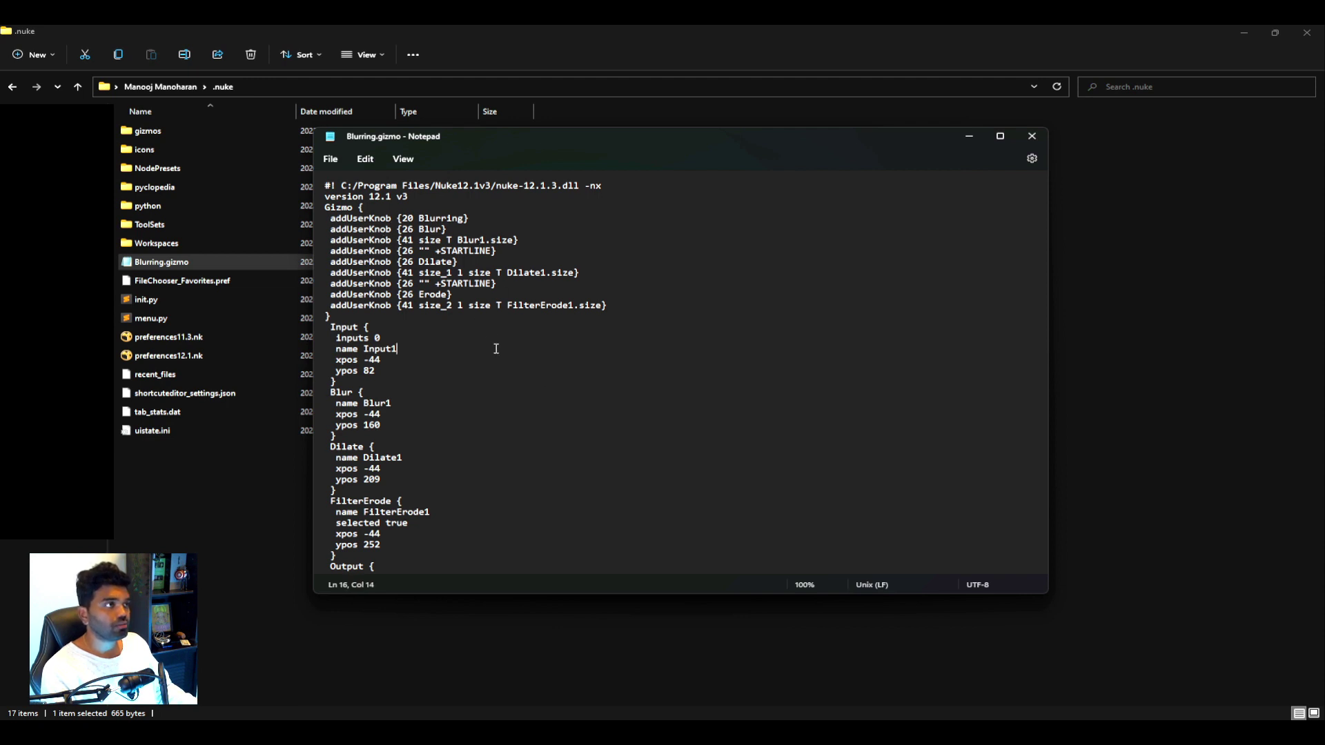
Copy the whole gizmo script into Nuke's node graph and connect the pasted gizmo's input to the CheckerBoard.
key(ctrl+a)
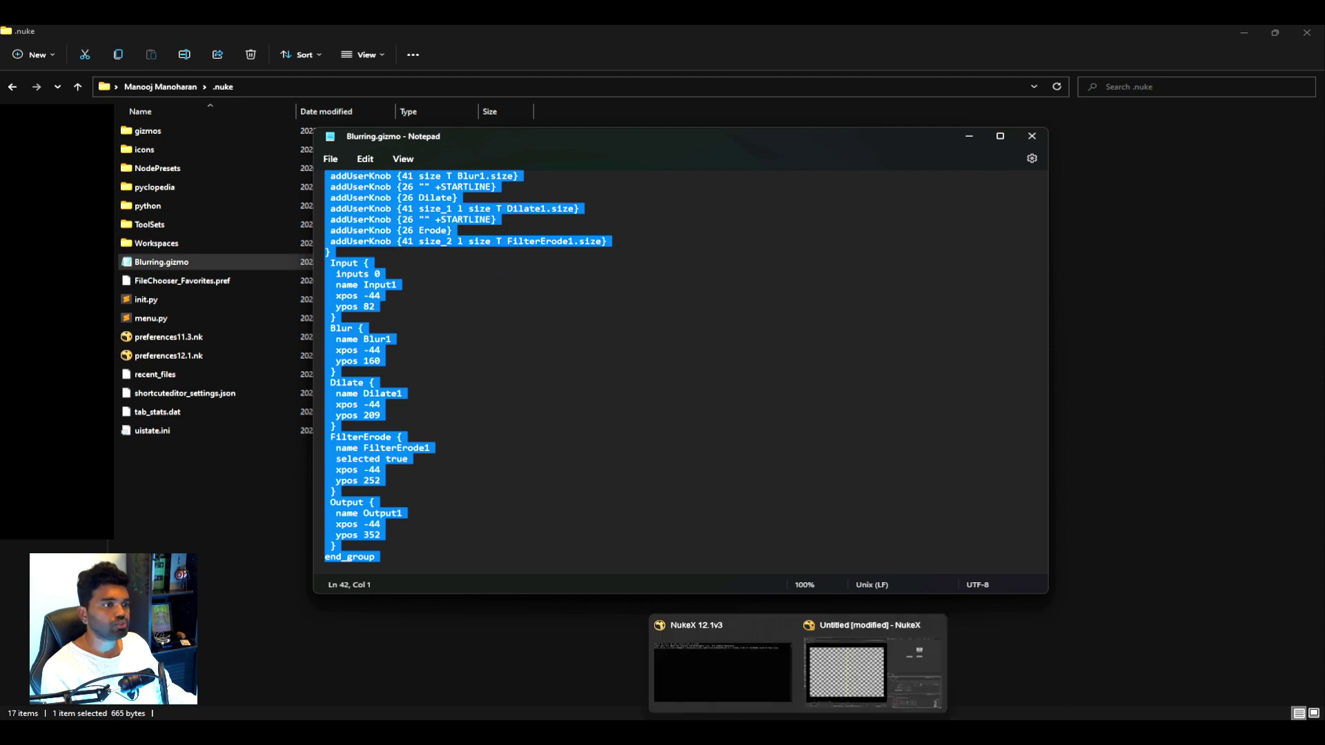
click(724, 664)
key(ctrl+v)
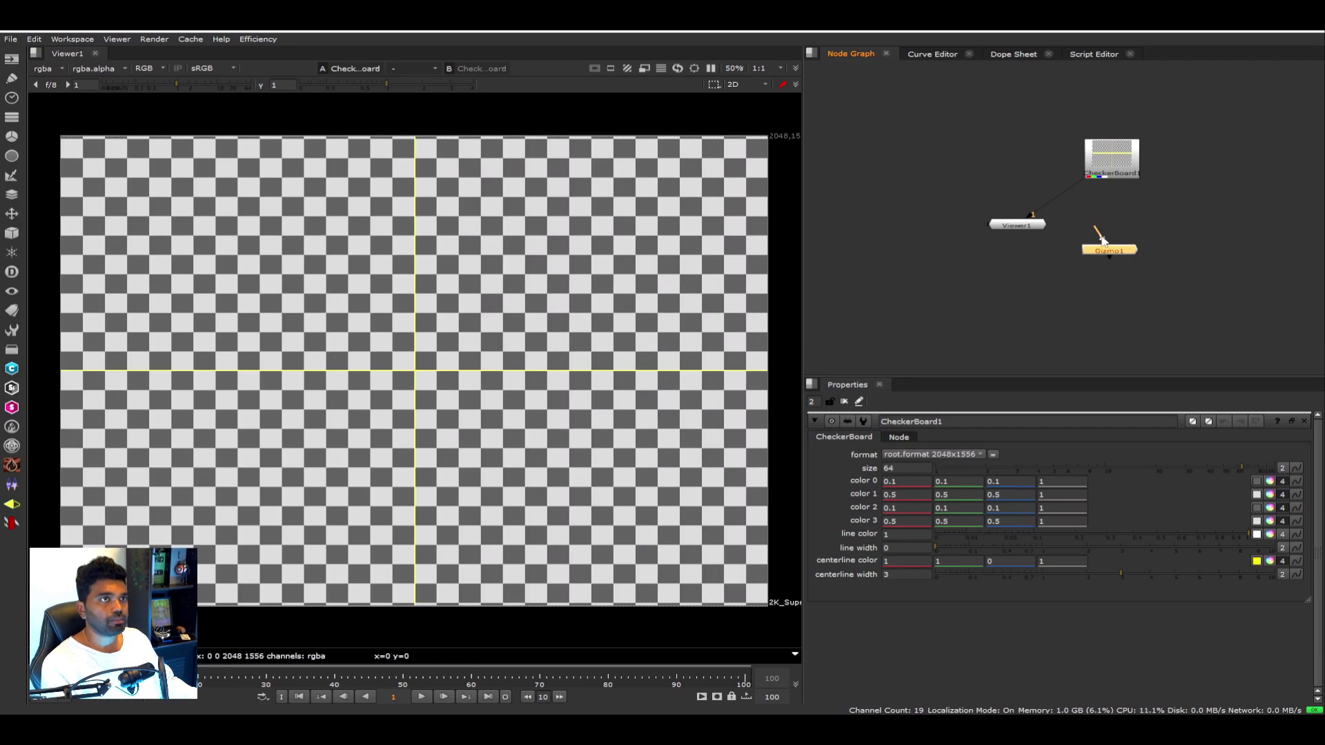
drag(1110, 243, 1112, 178)
drag(1111, 247, 1114, 240)
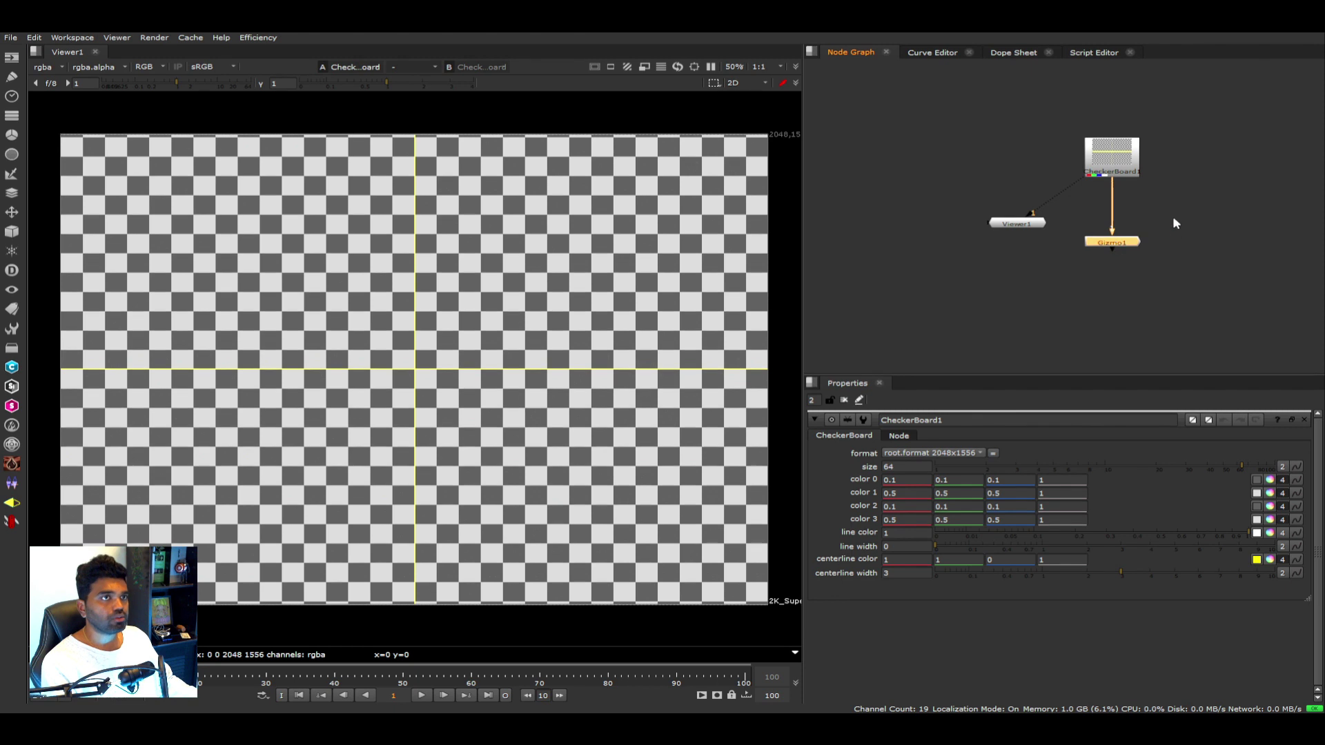
Open the pasted gizmo's properties, set its Blur size to 18.8 and view its output.
double_click(1117, 243)
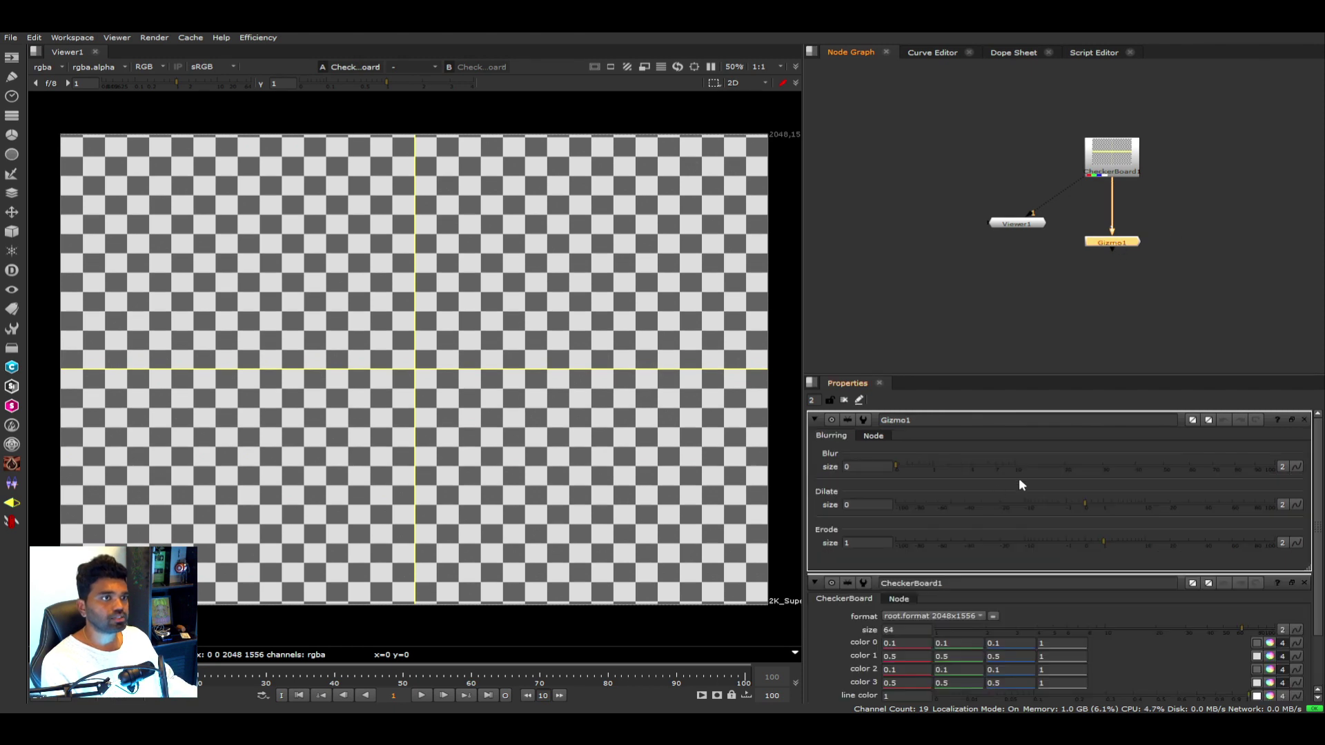
click(1058, 472)
click(1061, 472)
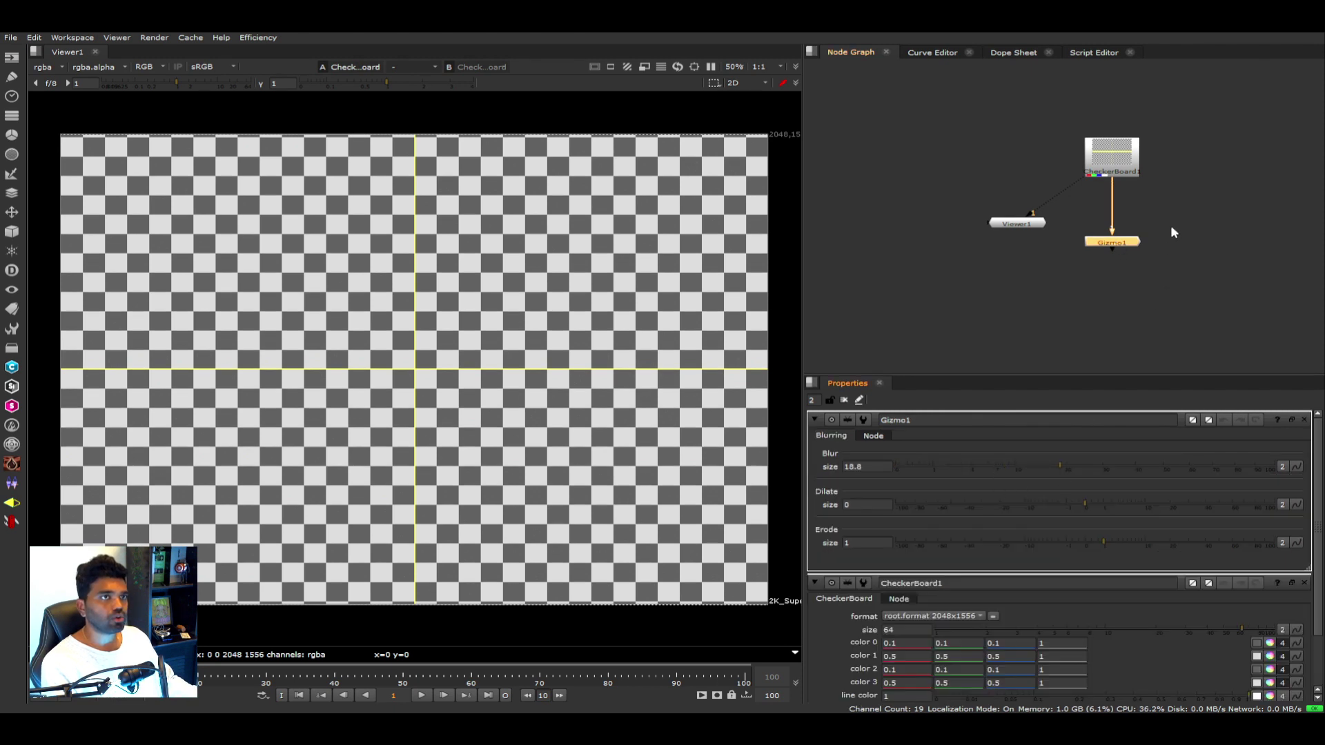
key(1)
click(1059, 280)
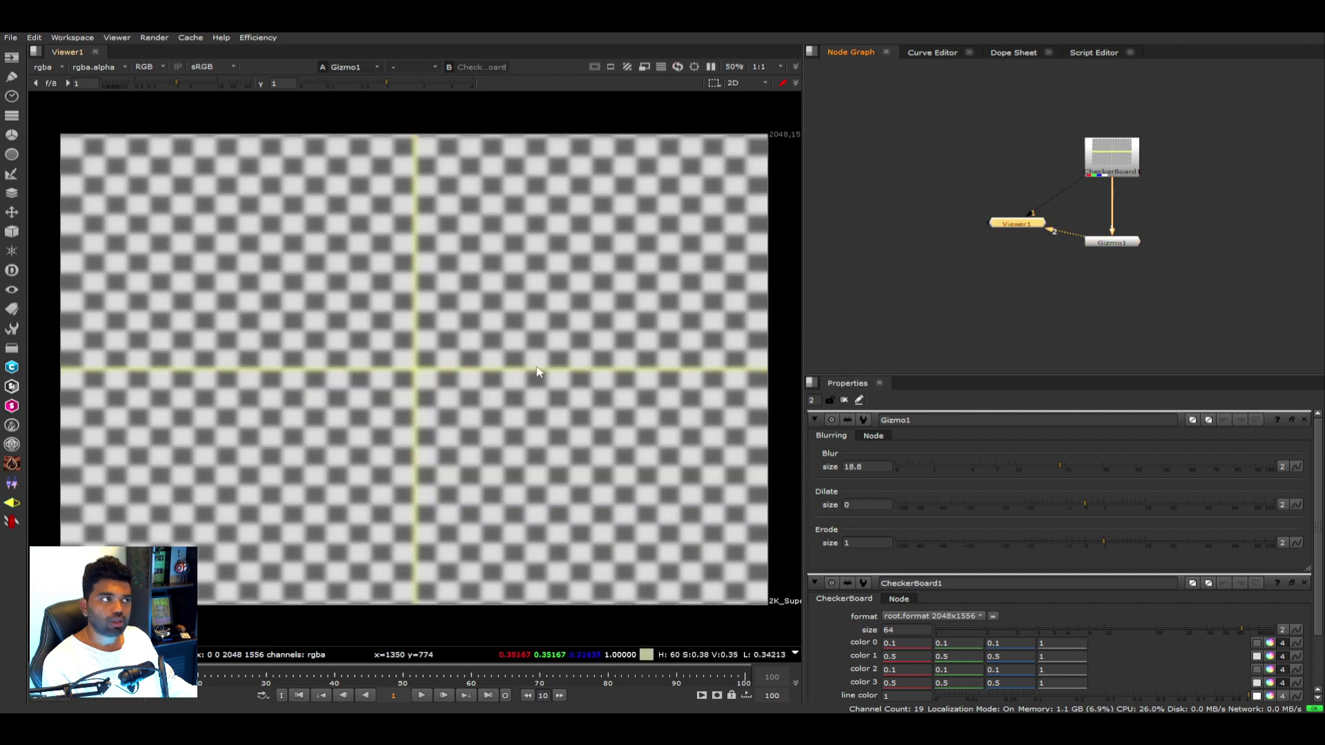
Set the pasted gizmo's Blur size to 32.5 and Dilate size to -10.5, and finish by deleting the gizmo from the graph.
drag(1060, 468, 1025, 505)
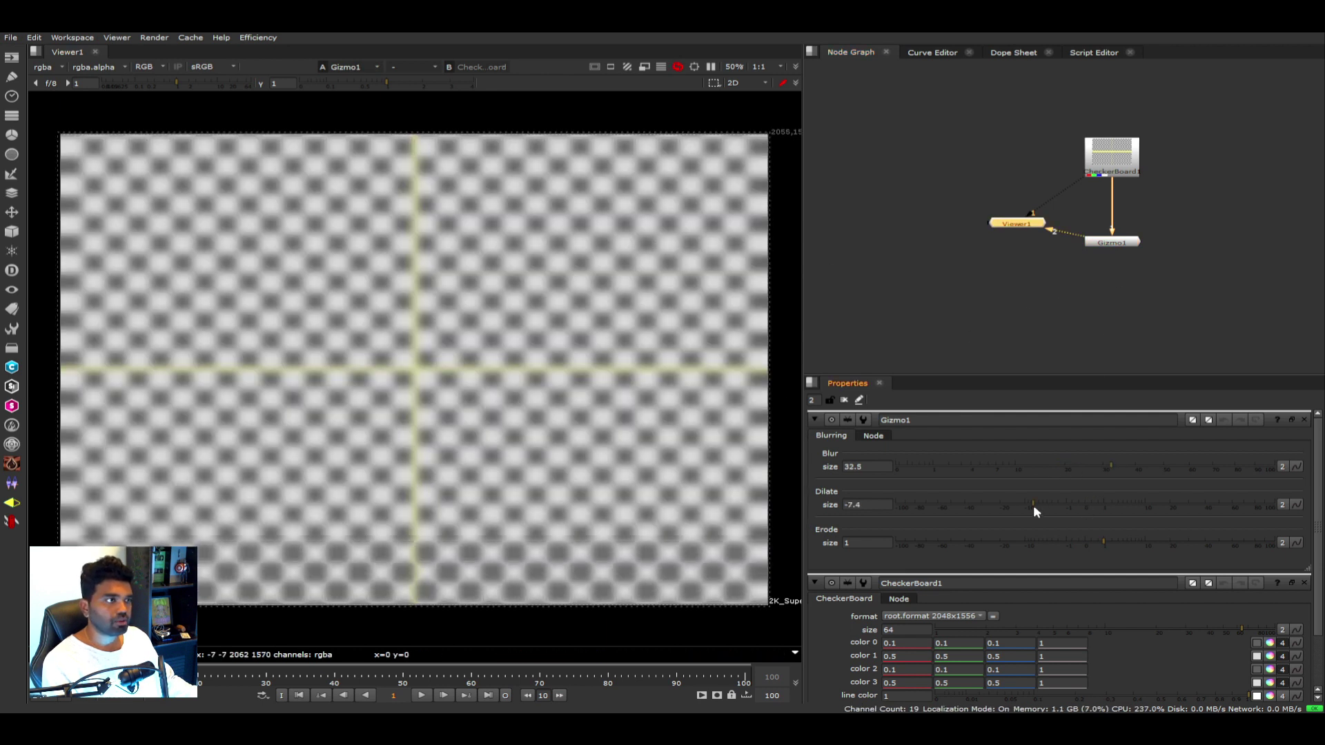
click(1115, 244)
drag(1115, 247, 1114, 248)
scroll(1112, 252, up, 3)
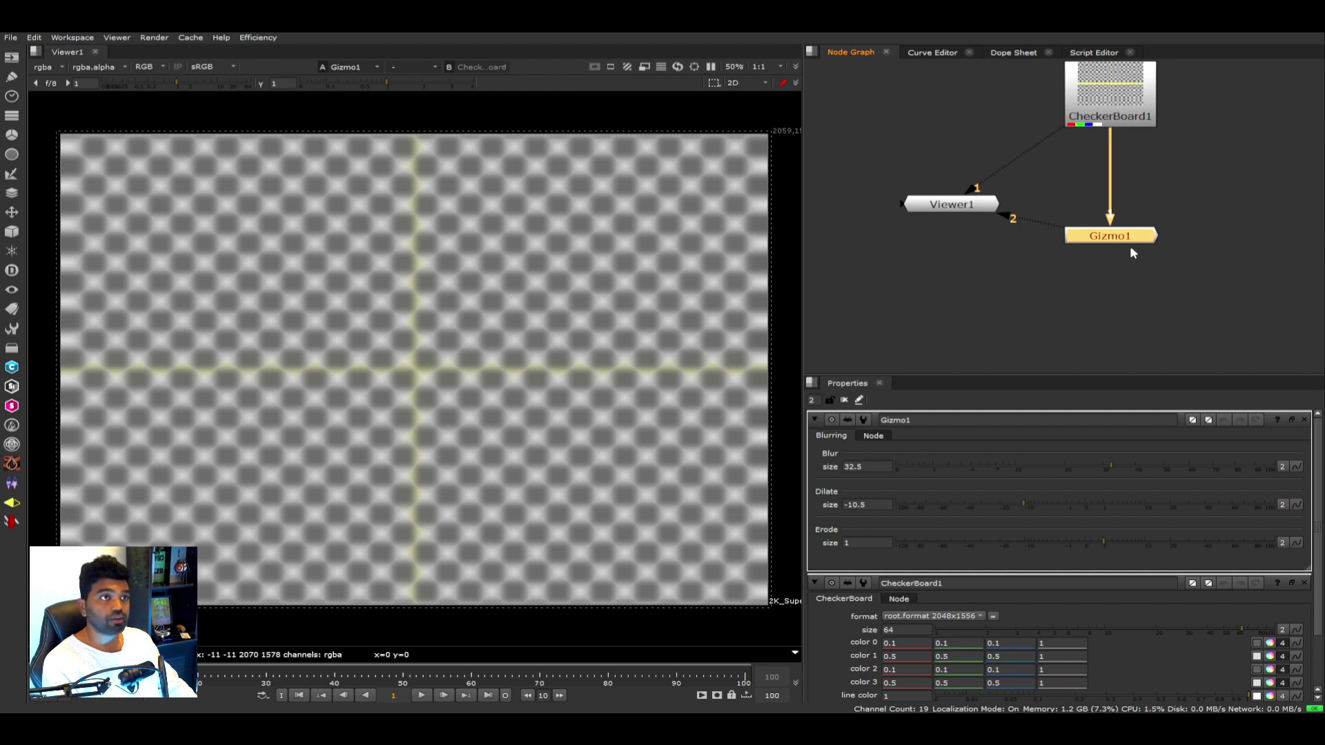
key(Delete)
scroll(1055, 292, down, 2)
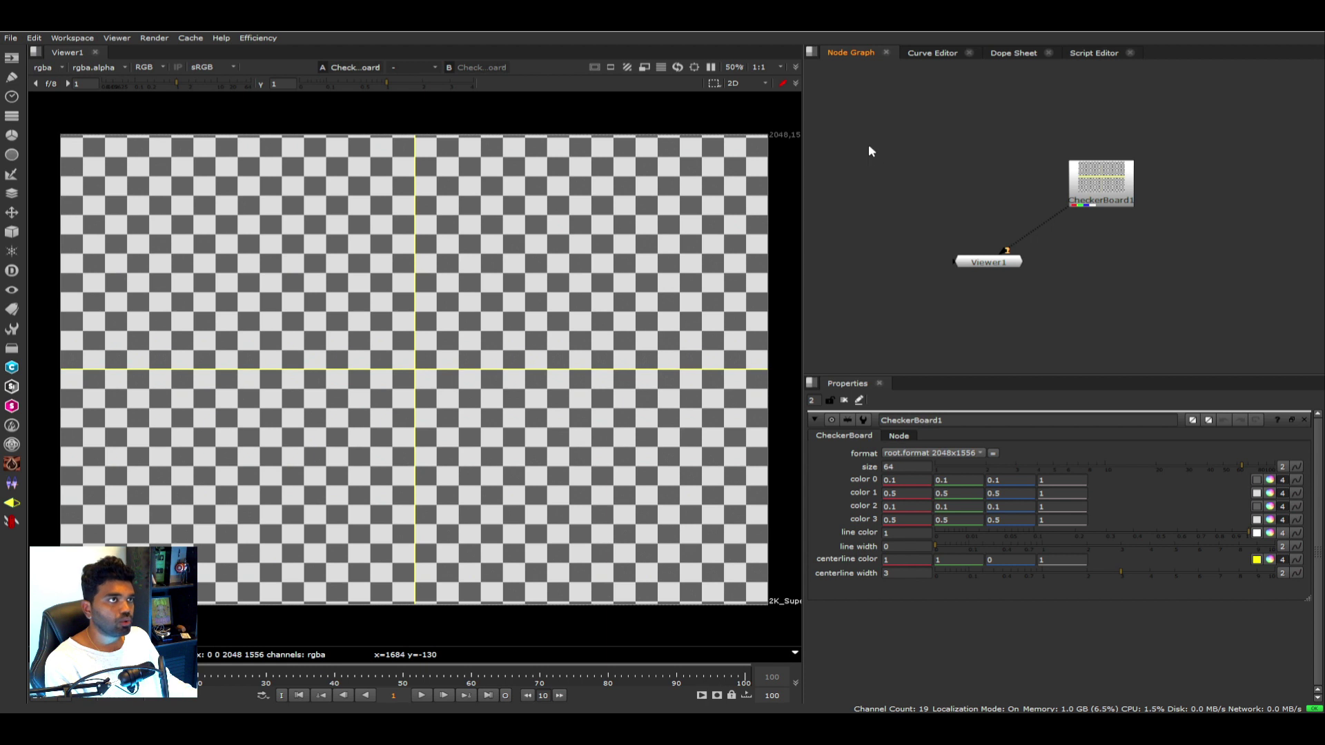
Update the list of all available plugins so the exported gizmo can be found.
right_click(869, 149)
mouse_move(940, 380)
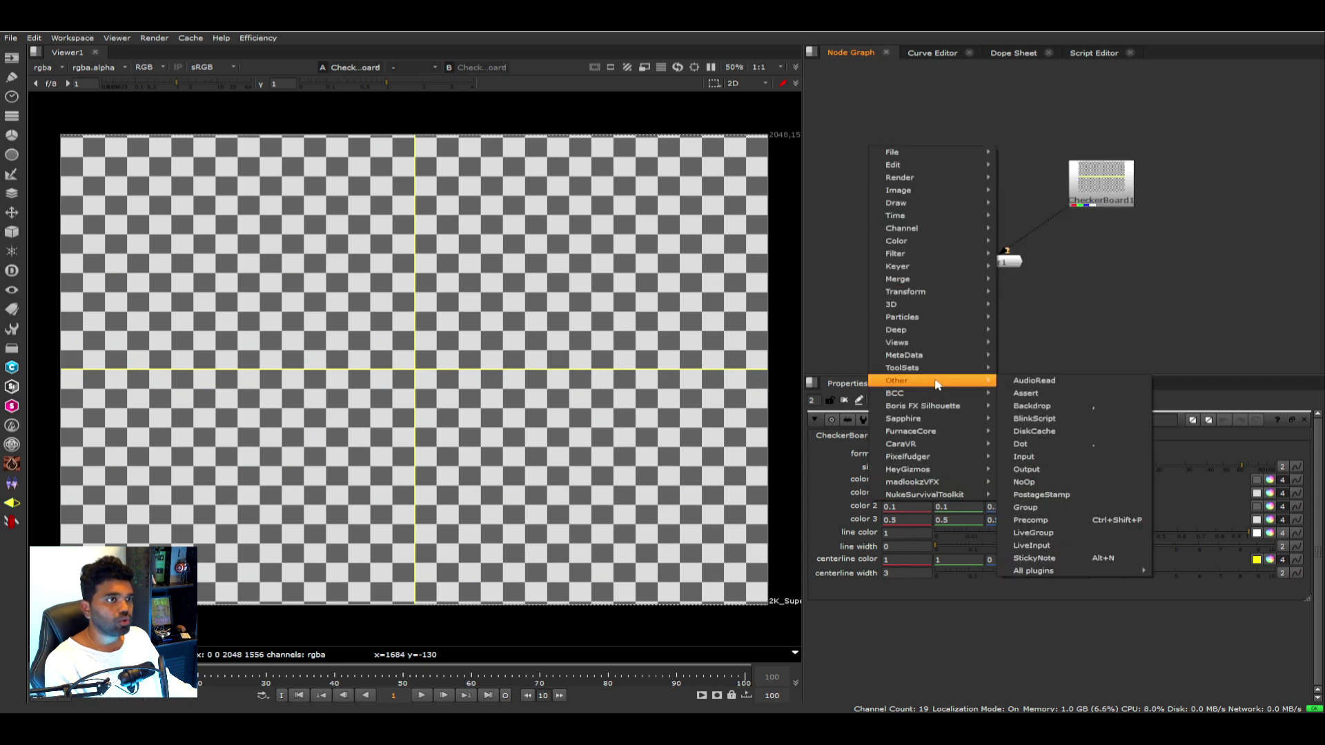
mouse_move(1082, 571)
click(1181, 570)
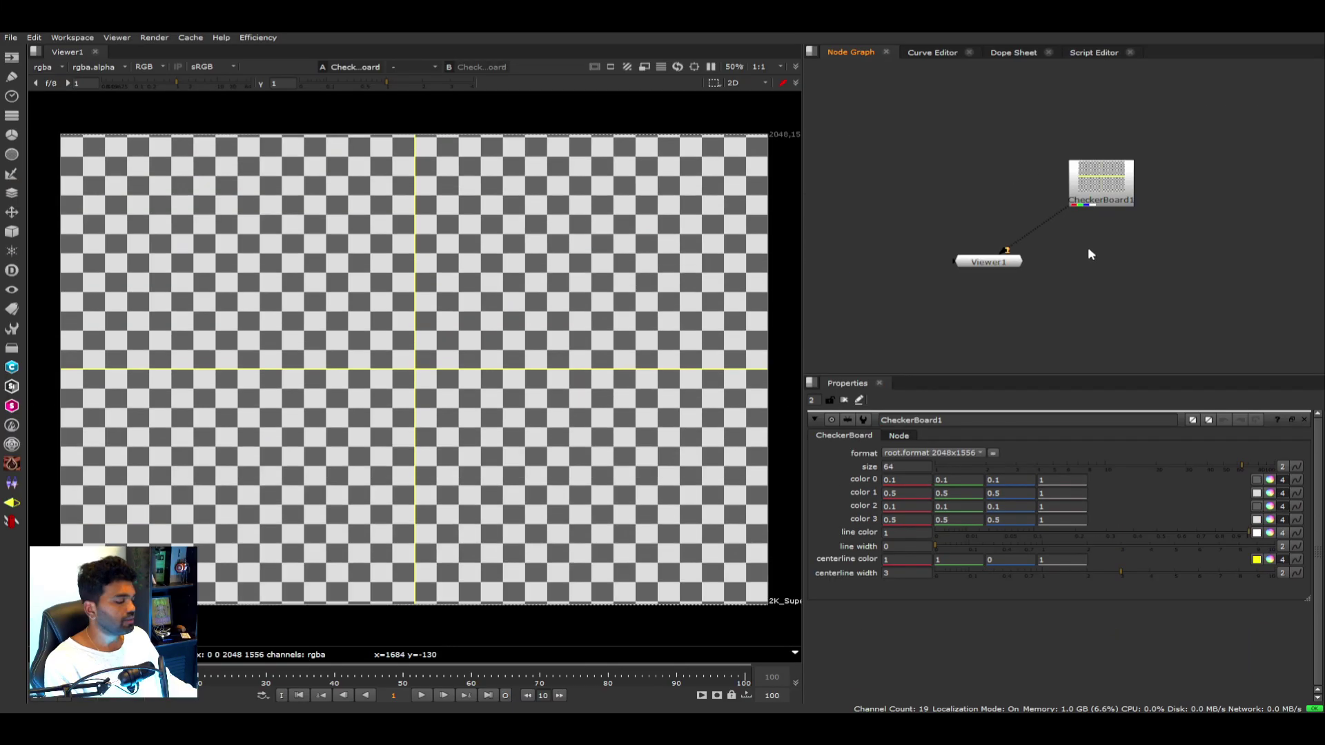
Add the Blurring gizmo by node search and connect its input to the CheckerBoard, placing it directly below.
key(Tab)
text(Blurring)
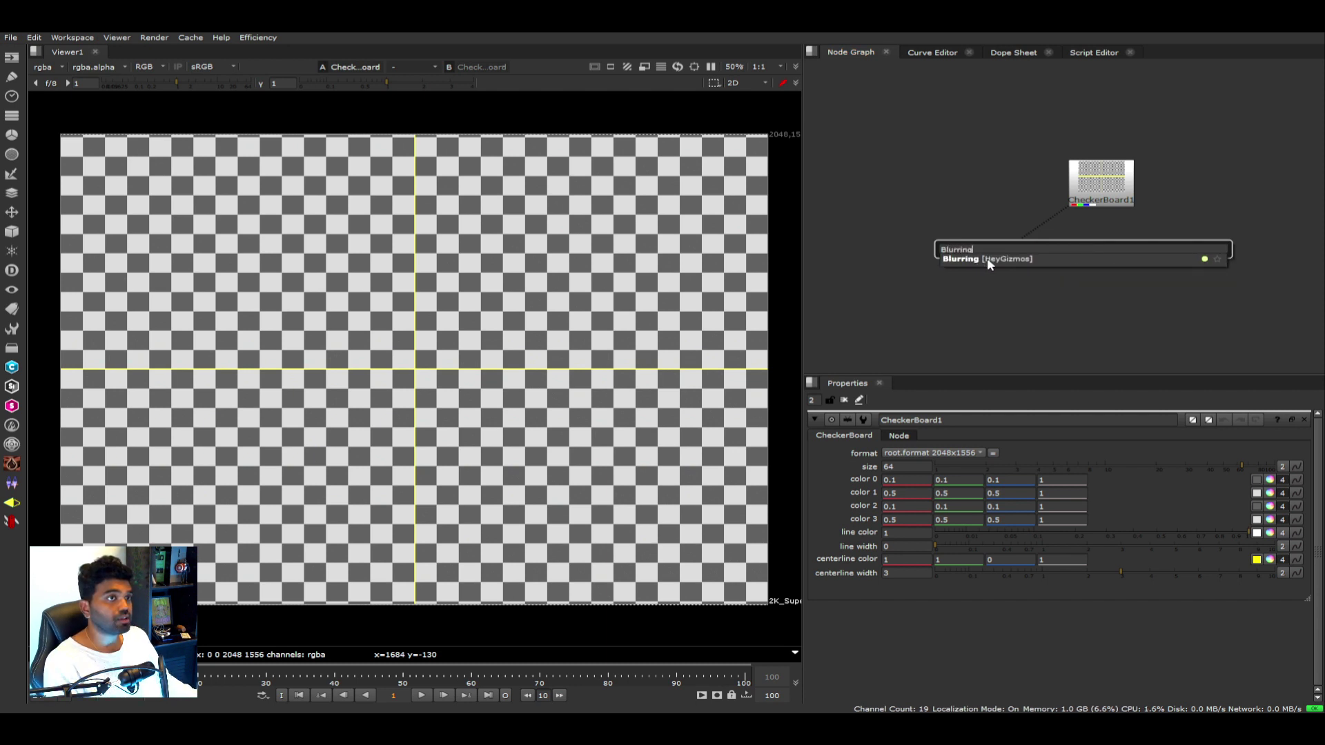
key(Return)
scroll(1111, 281, up, 2)
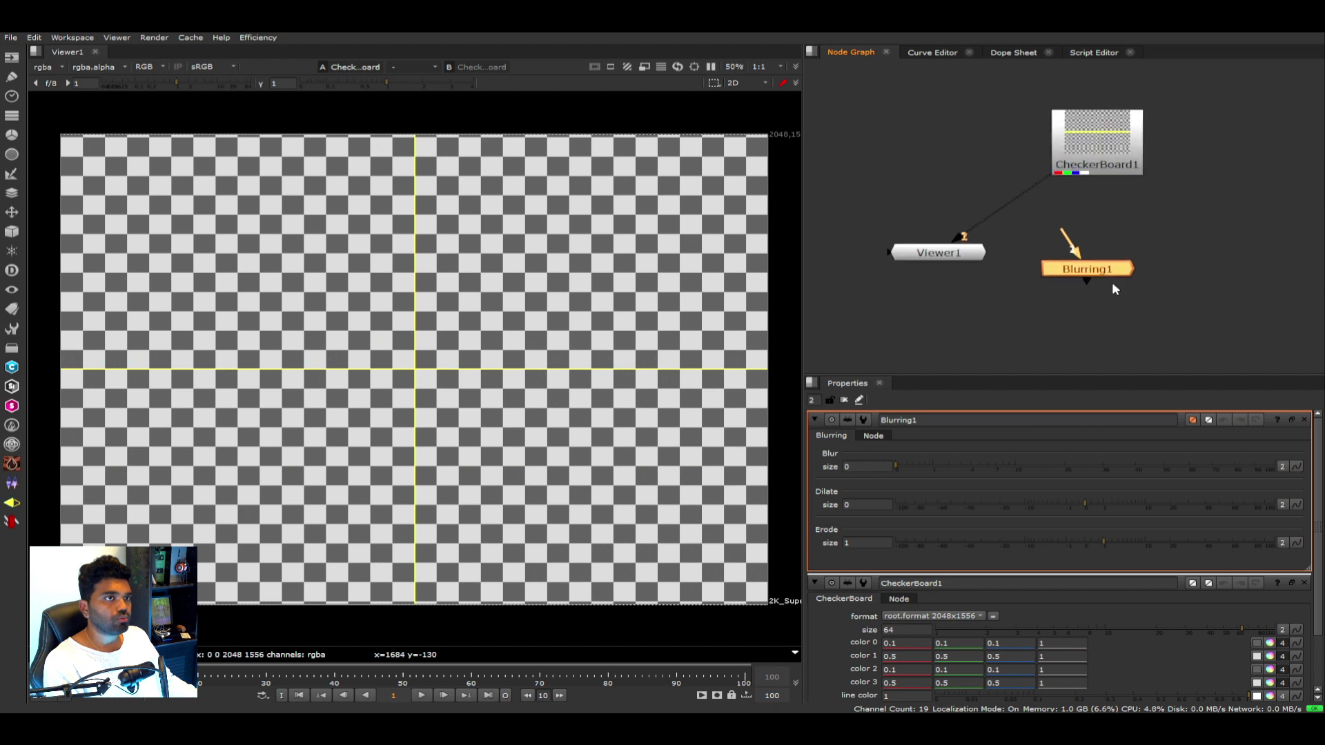
drag(1117, 272, 1110, 172)
drag(1117, 272, 1117, 276)
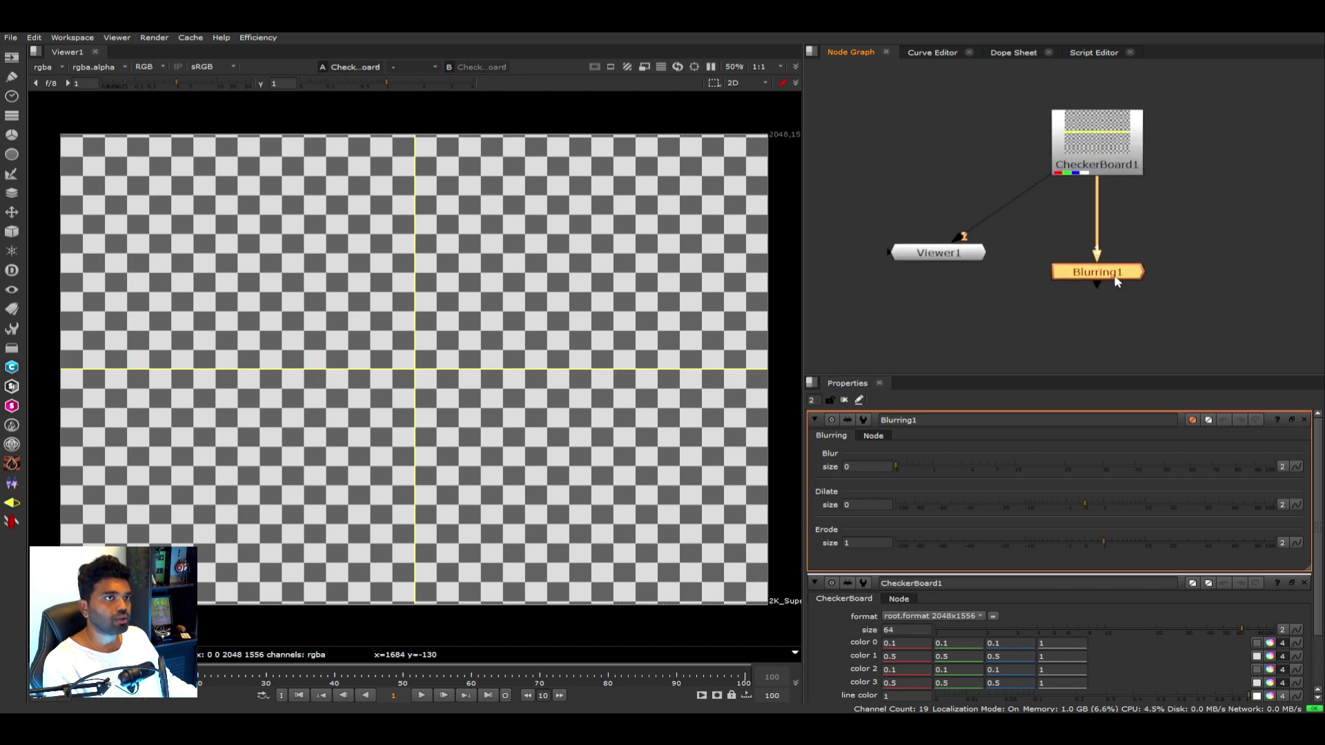
View the Blurring node's output and adjust its Blur and Dilate sizes.
key(1)
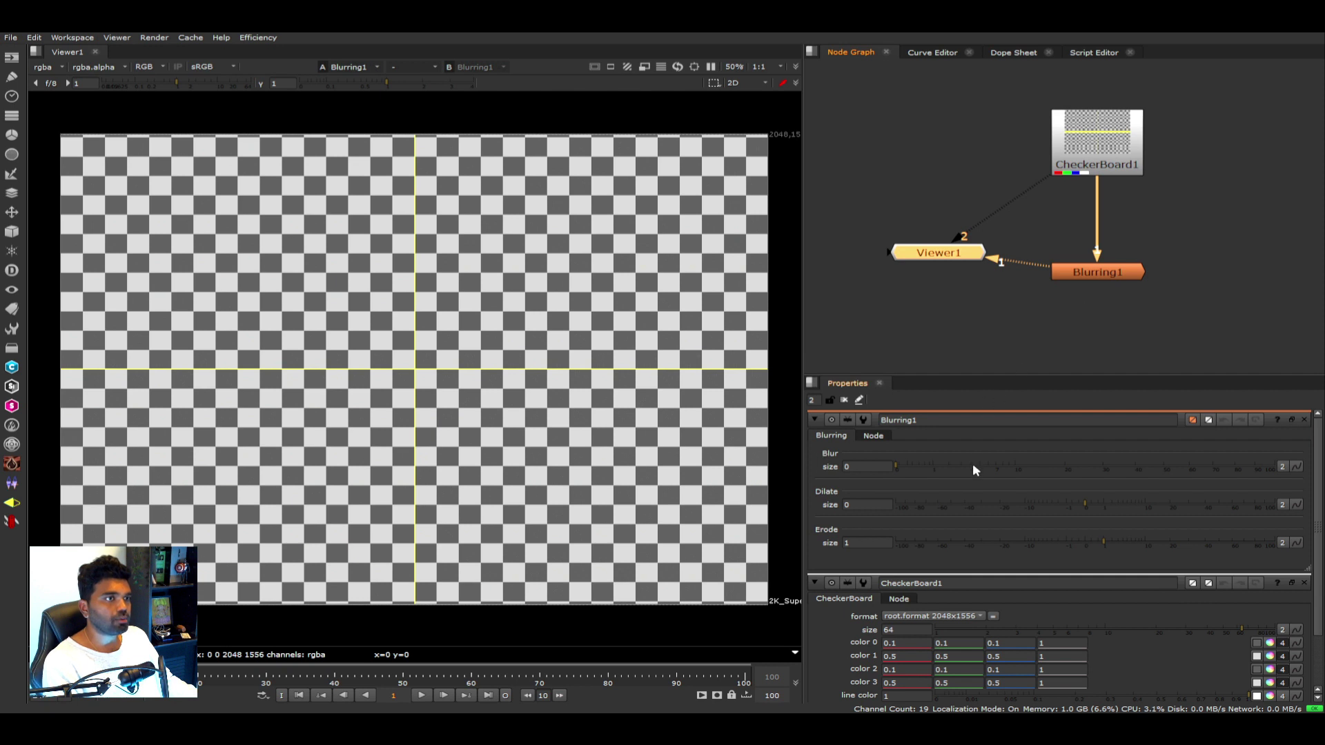
drag(973, 469, 1118, 466)
drag(999, 506, 1074, 504)
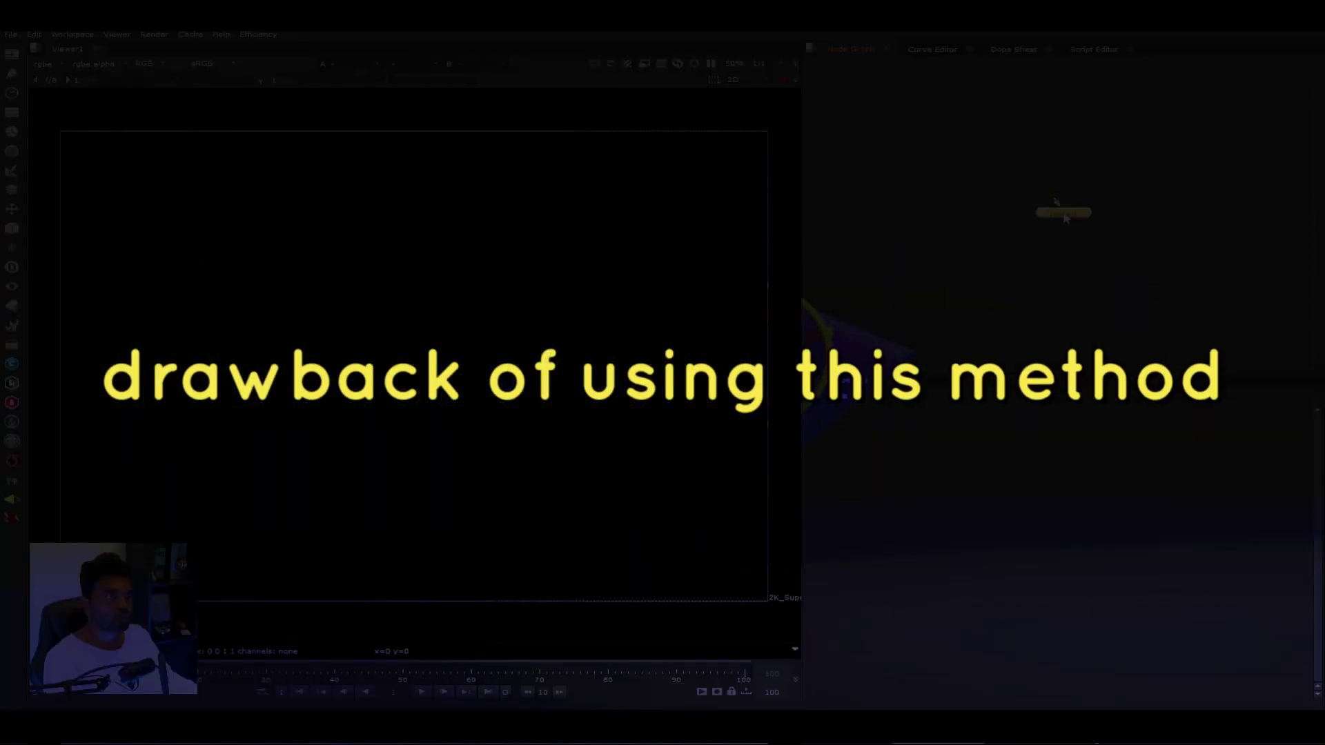
Move the Viewer aside in the empty node graph and add a CheckerBoard node.
drag(1065, 218, 942, 215)
key(Tab)
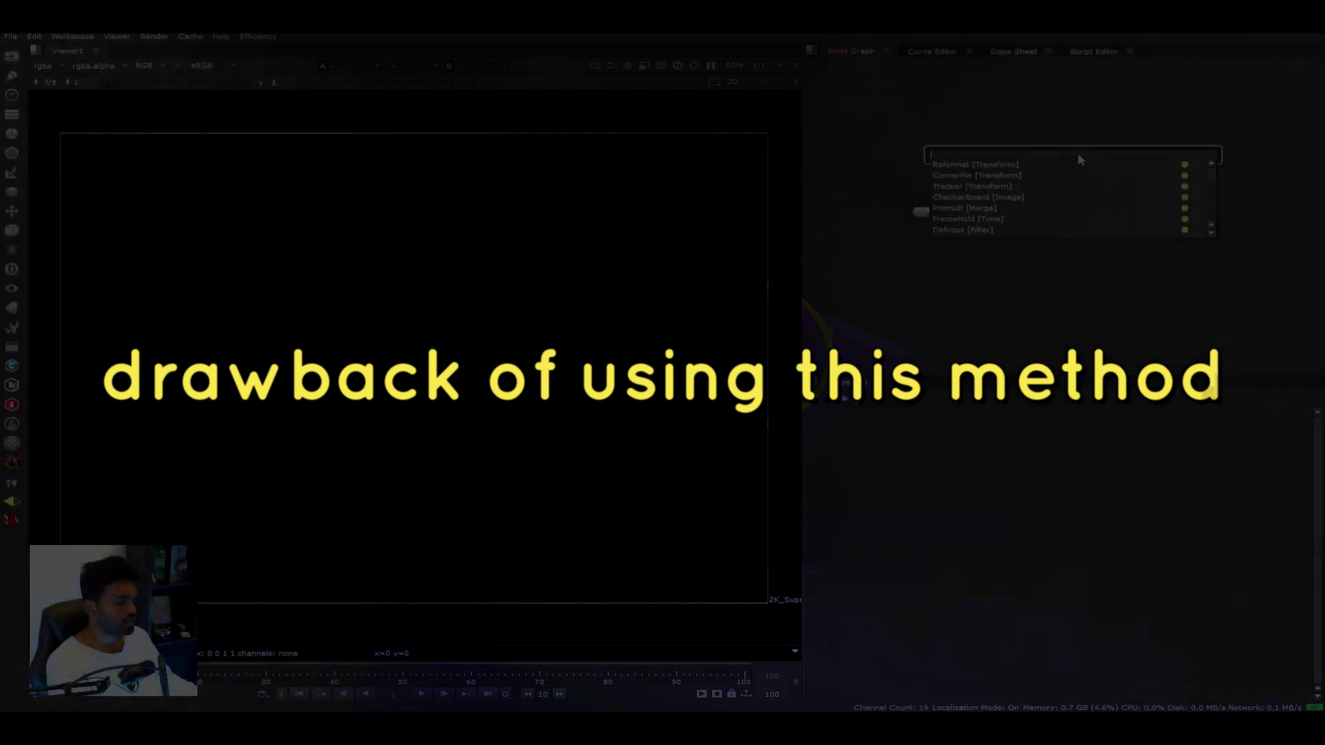
text(check)
key(Return)
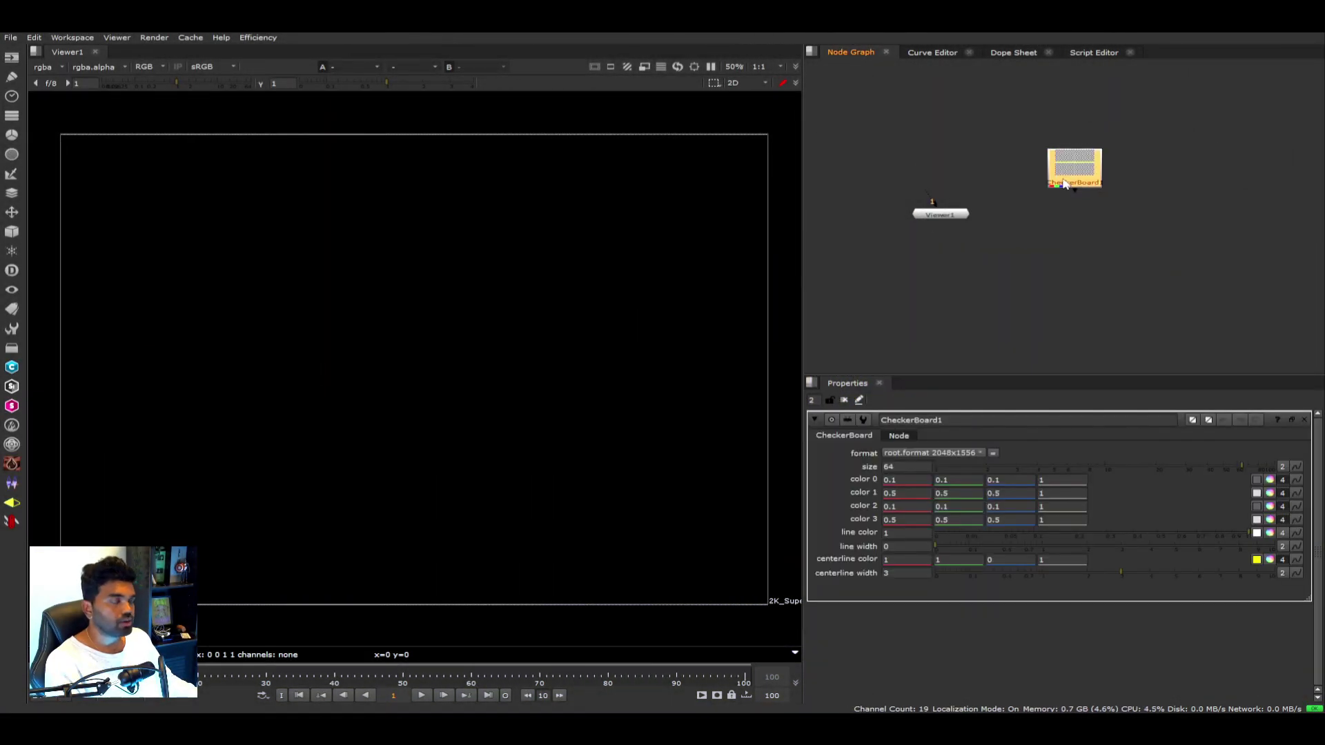
Search the node list for "Blurrin" and dismiss the search.
key(Tab)
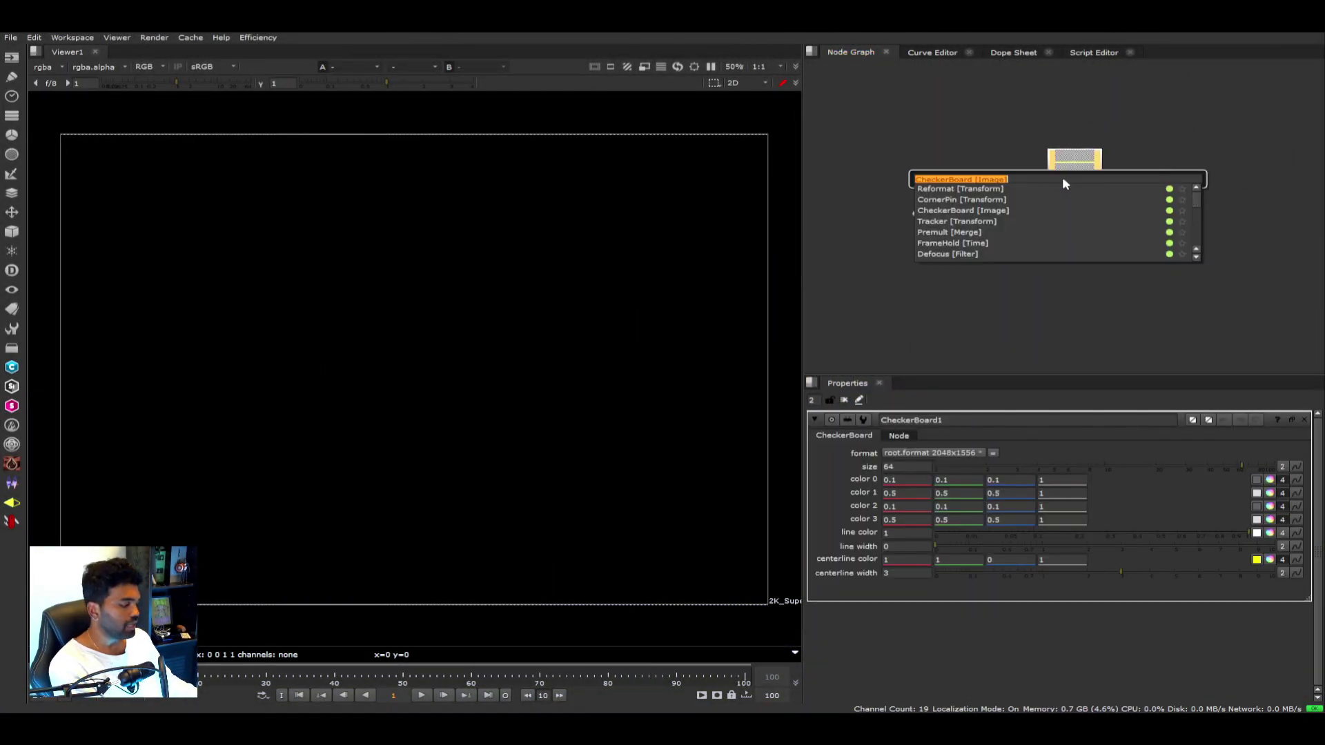
text(Blurrin)
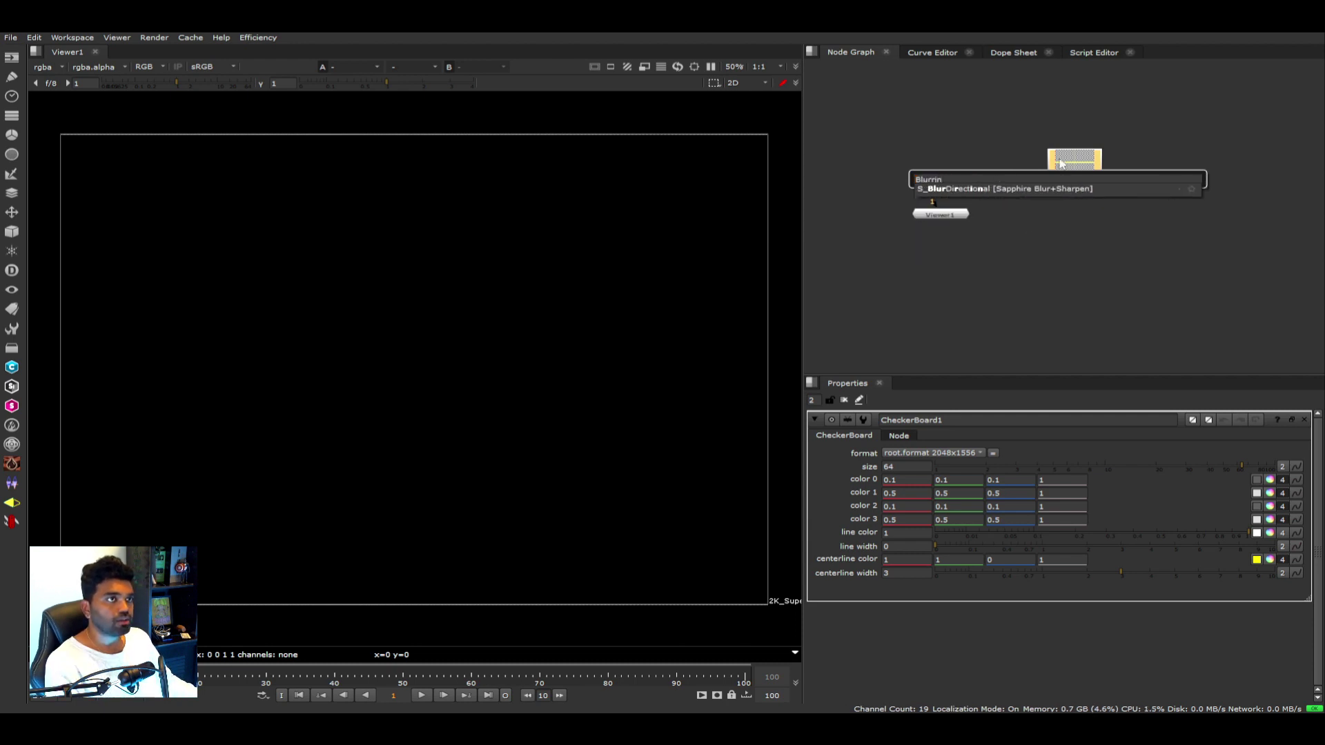
click(1034, 204)
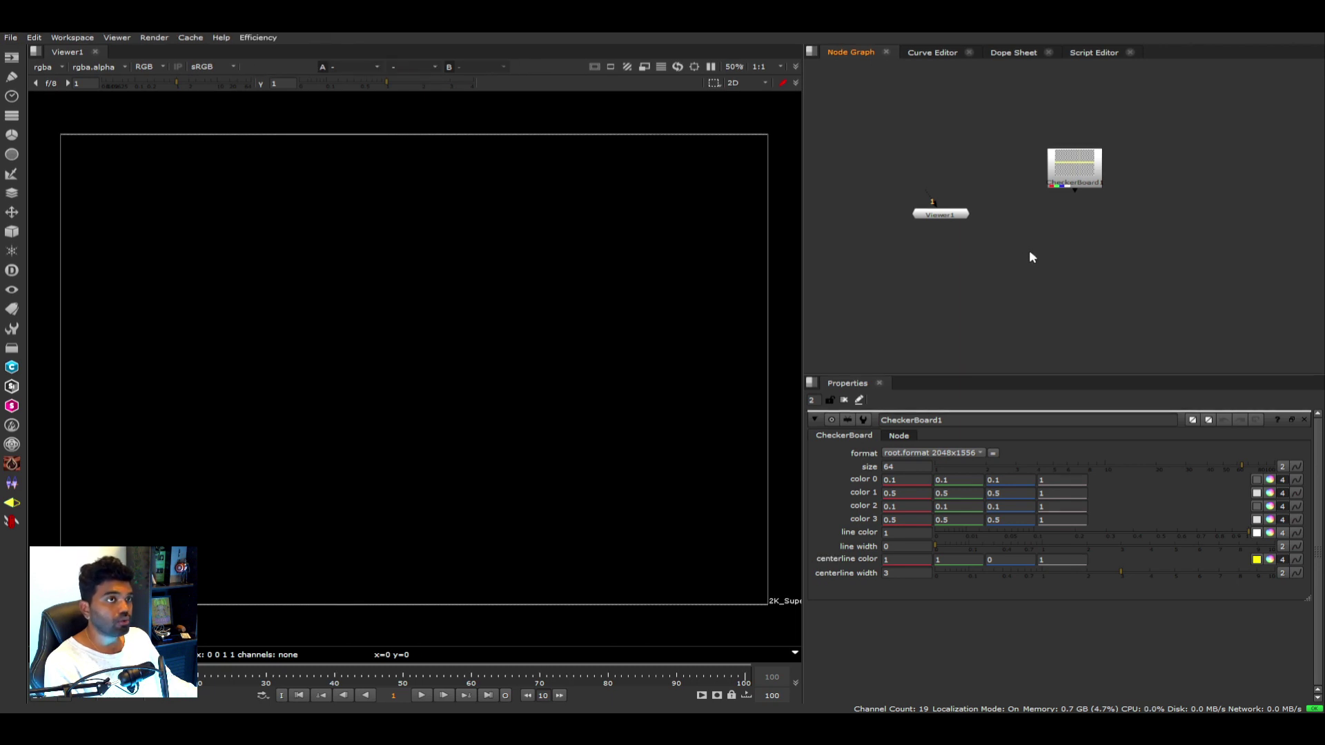
Test the Blurring gizmo on the CheckerBoard with a Blur size of 28 and remove the gizmo again.
key(ctrl+b)
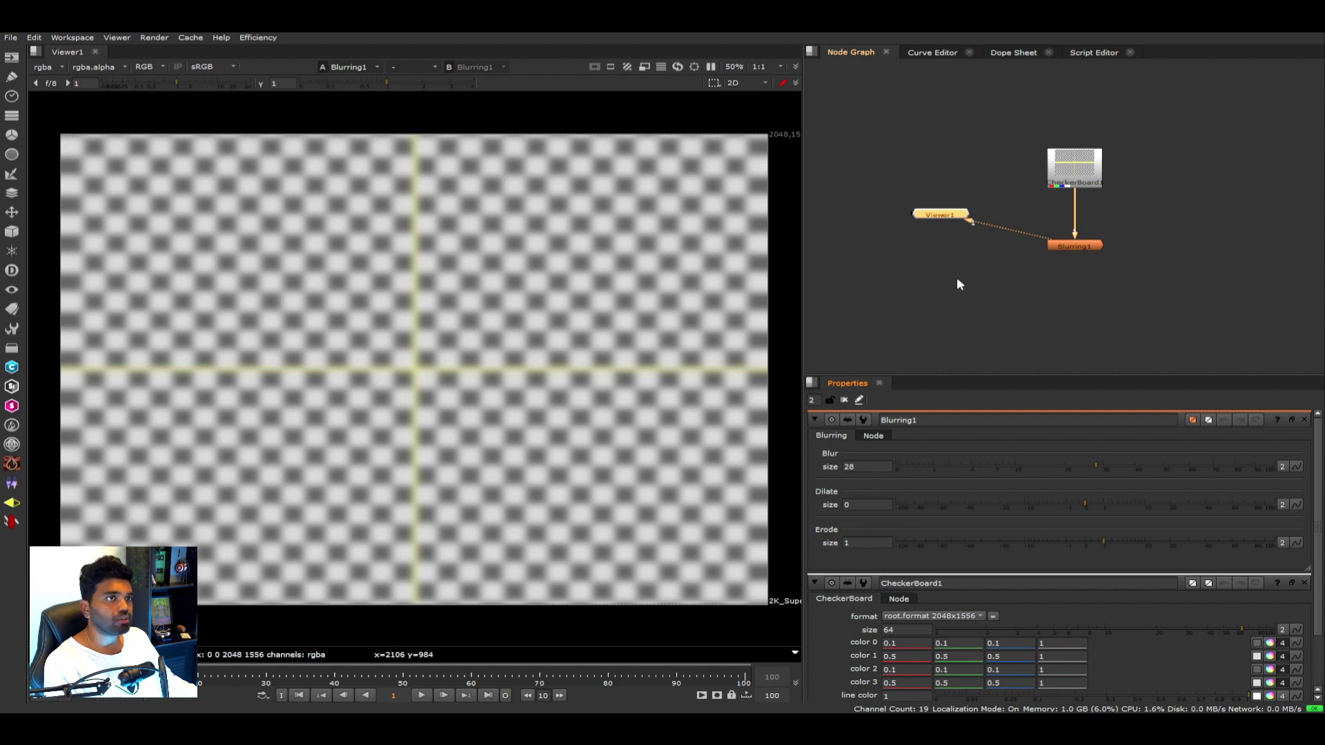
key(Delete)
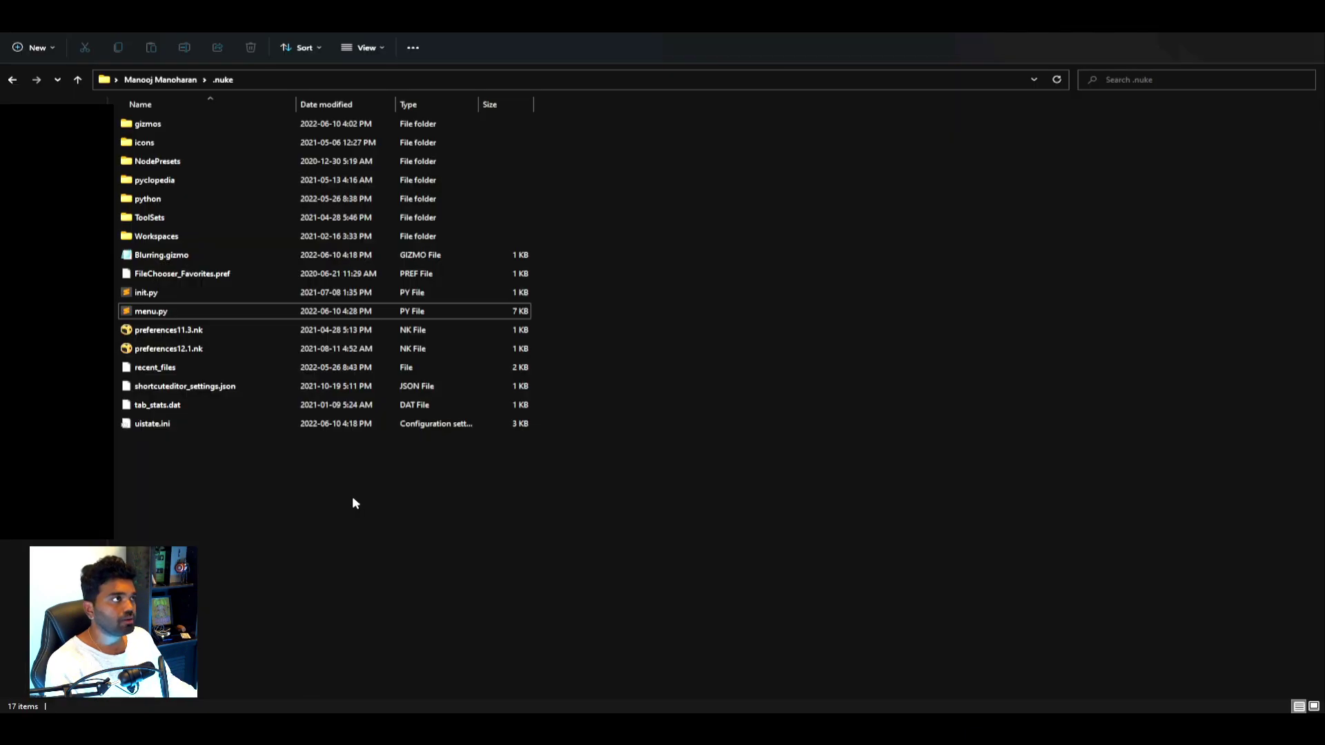
Open Blurring.gizmo from the .nuke folder in Notepad, copy its whole script and return to Nuke.
double_click(170, 260)
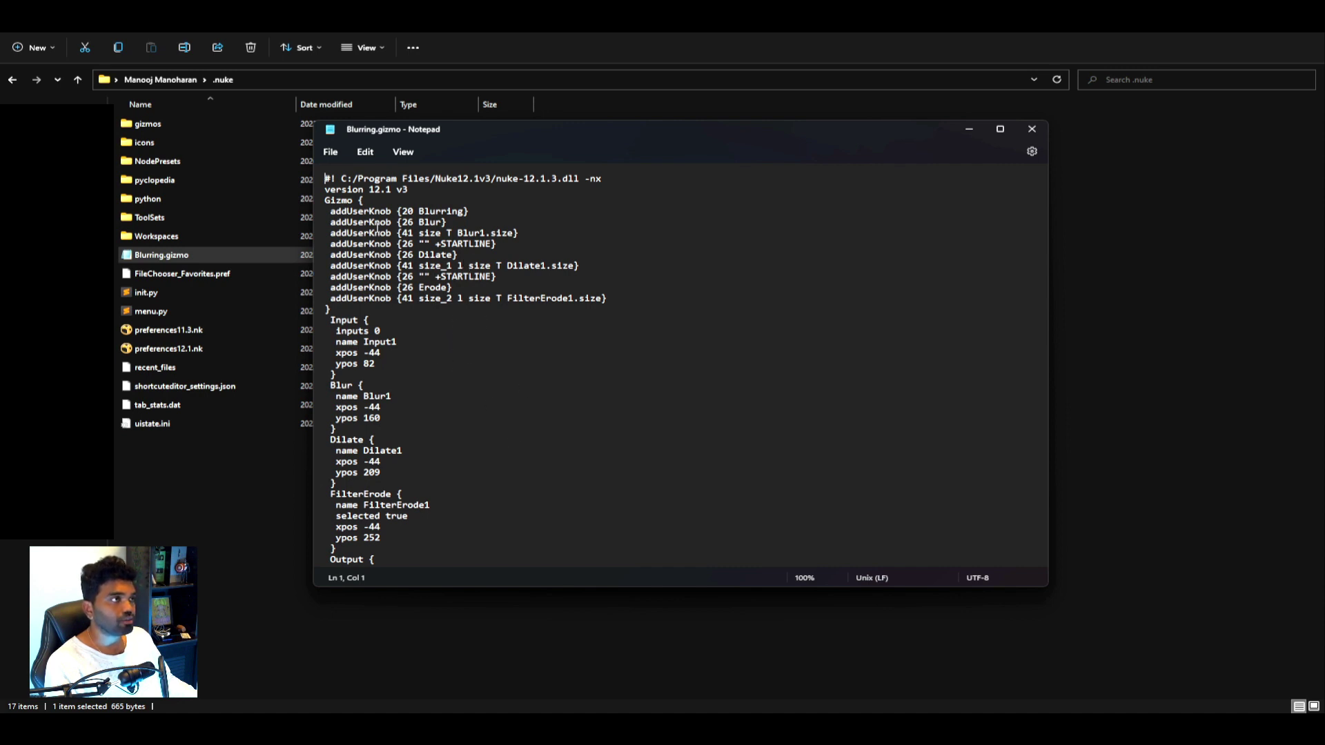
double_click(345, 201)
click(341, 203)
key(ctrl+a)
key(ctrl+c)
key(alt+Tab)
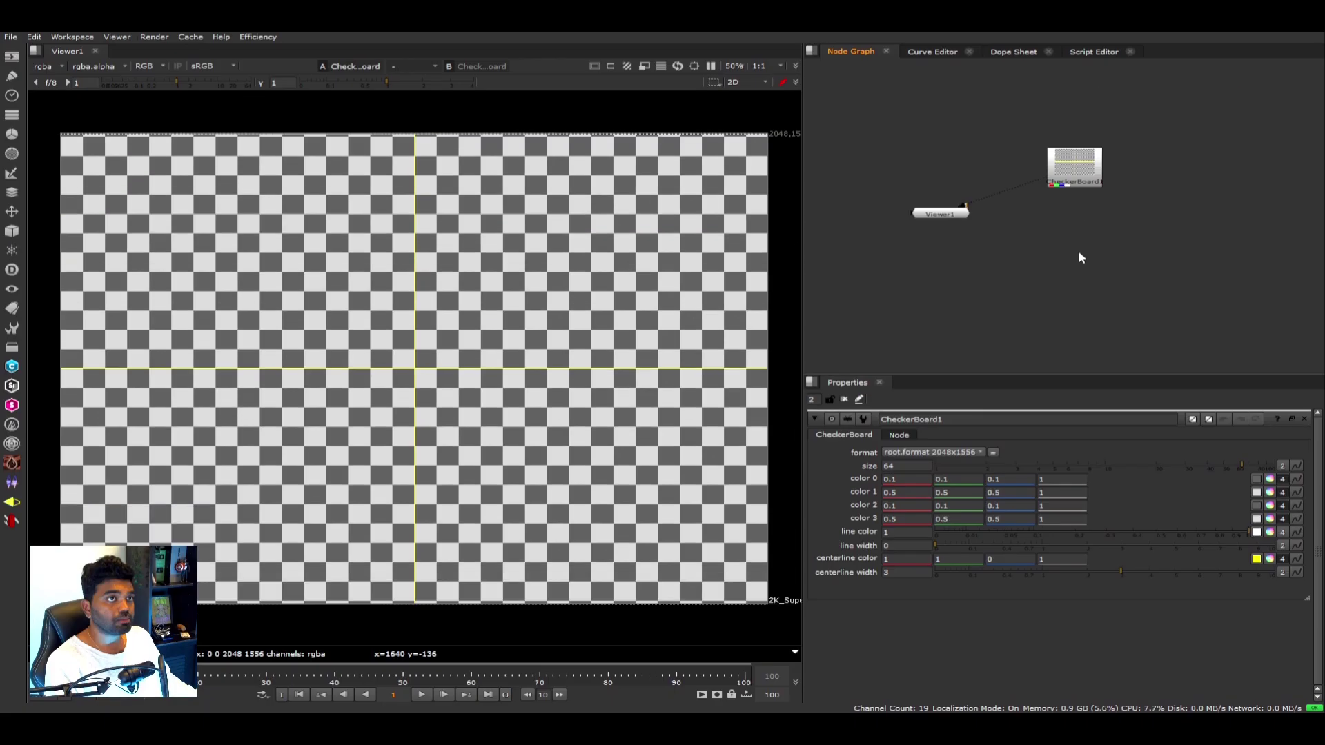
Paste the gizmo script into the node graph, connect its input to the CheckerBoard and open its properties.
key(ctrl+v)
drag(1035, 248, 1062, 201)
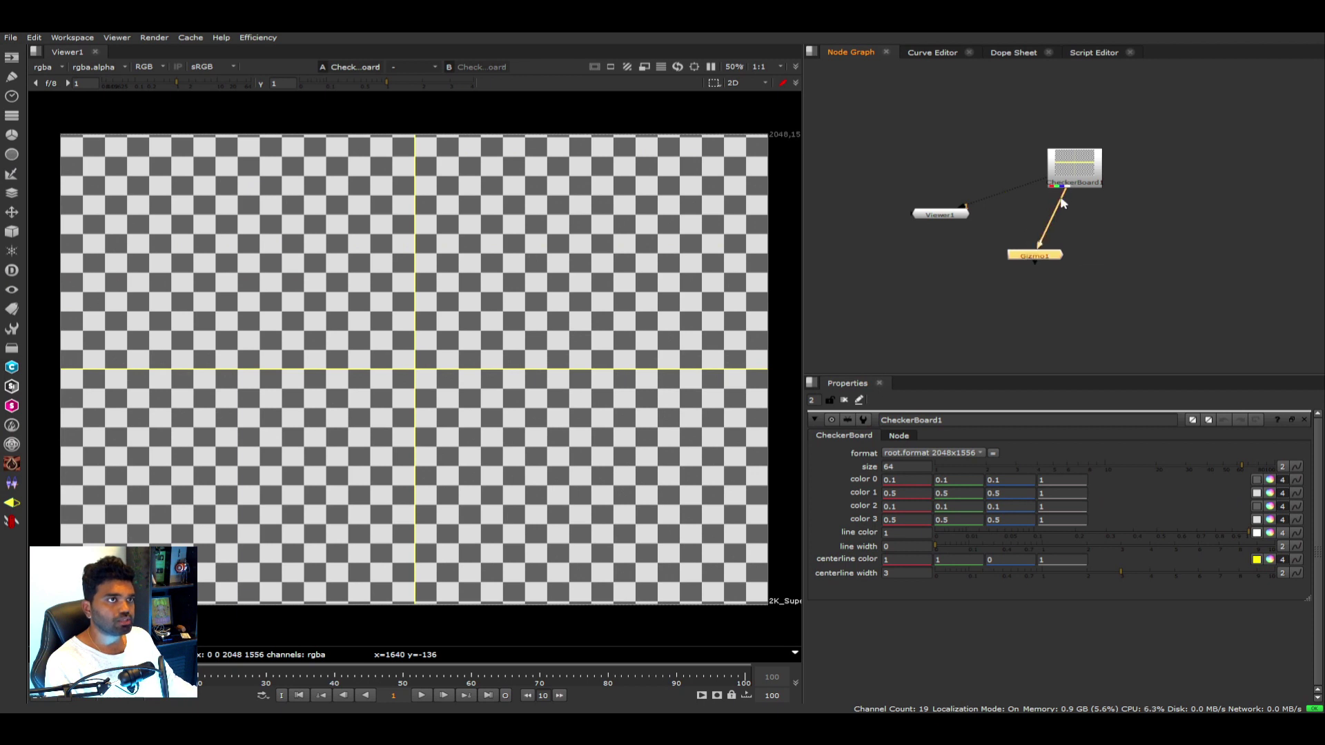
double_click(1037, 255)
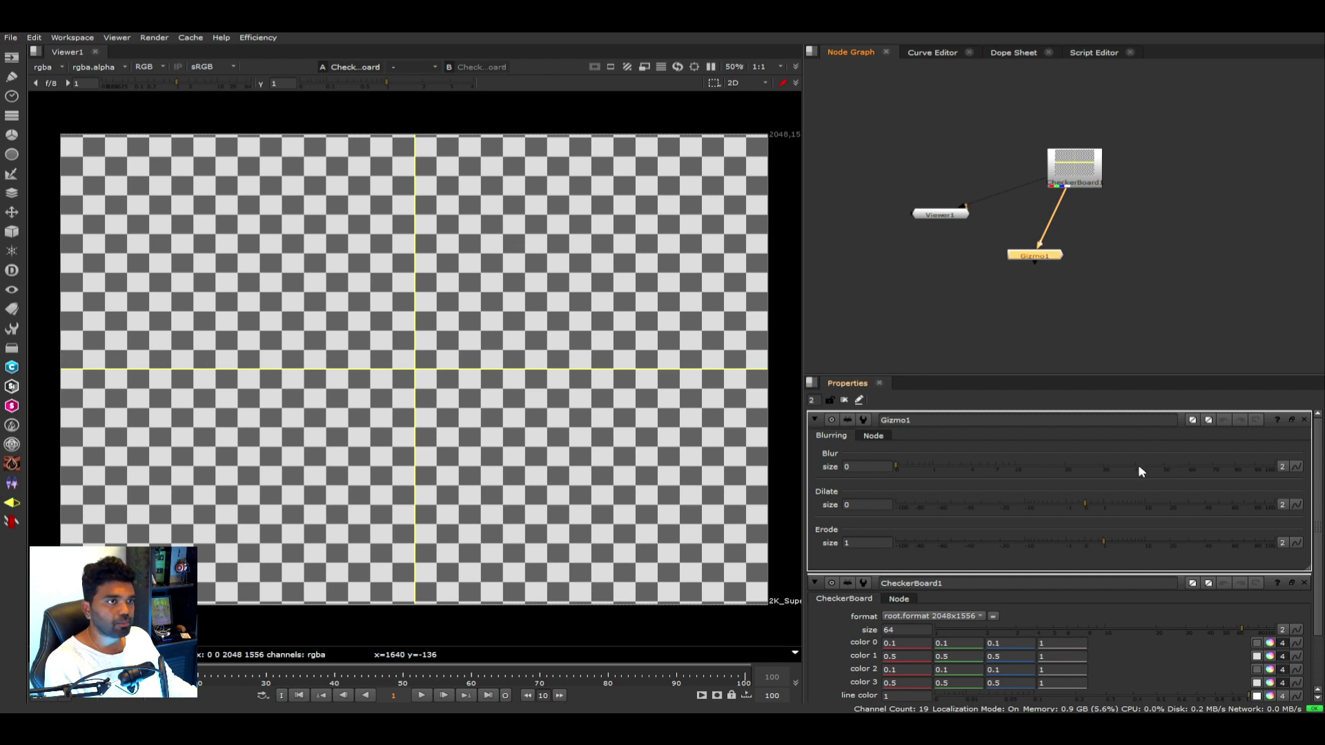
click(1073, 297)
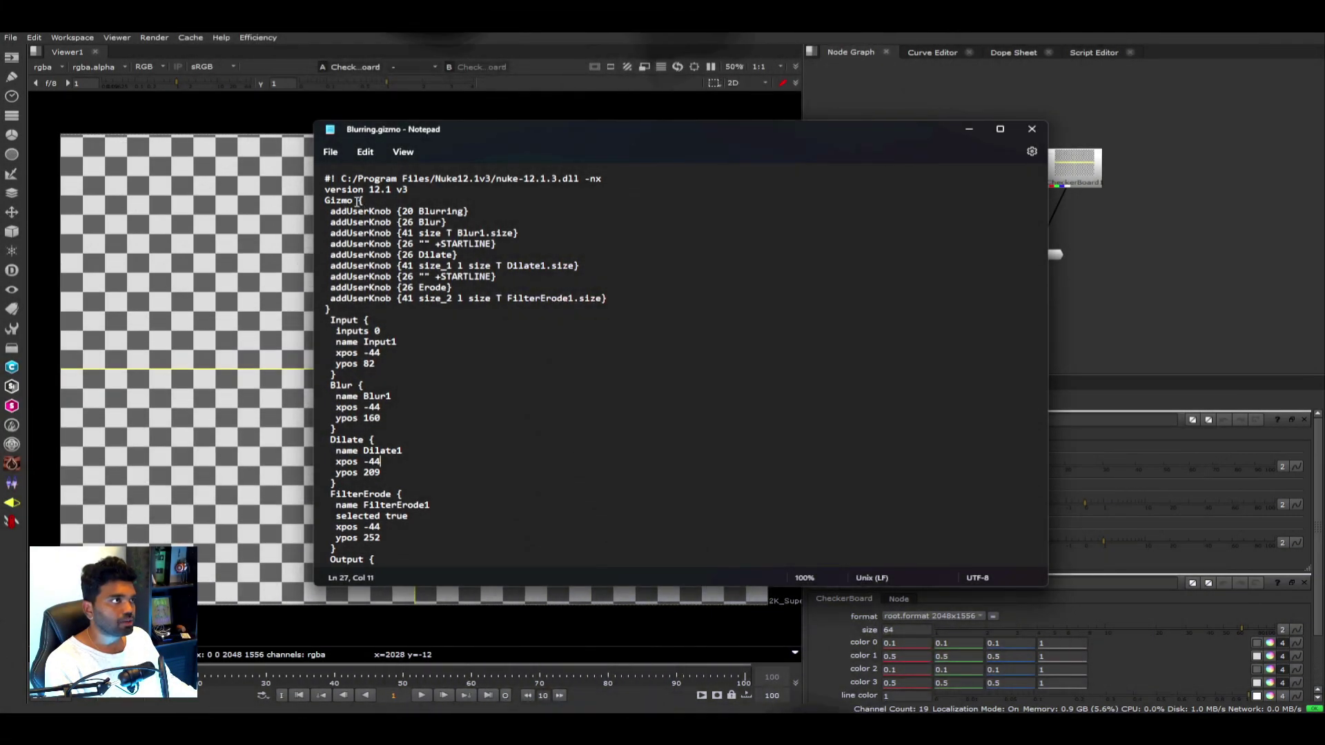
In the Notepad script, replace the word Gizmo on the third line with Group.
drag(354, 200, 338, 201)
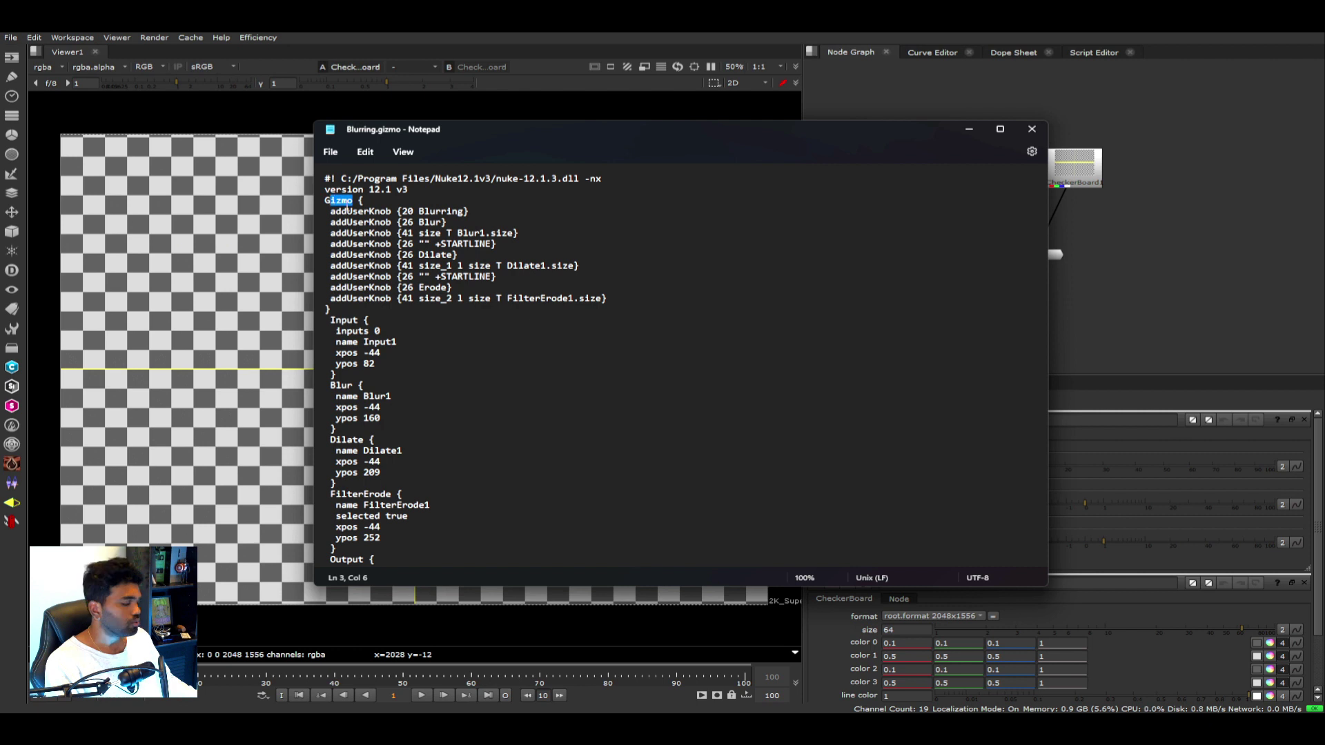
key(BackSpace)
key(BackSpace)
text(roup)
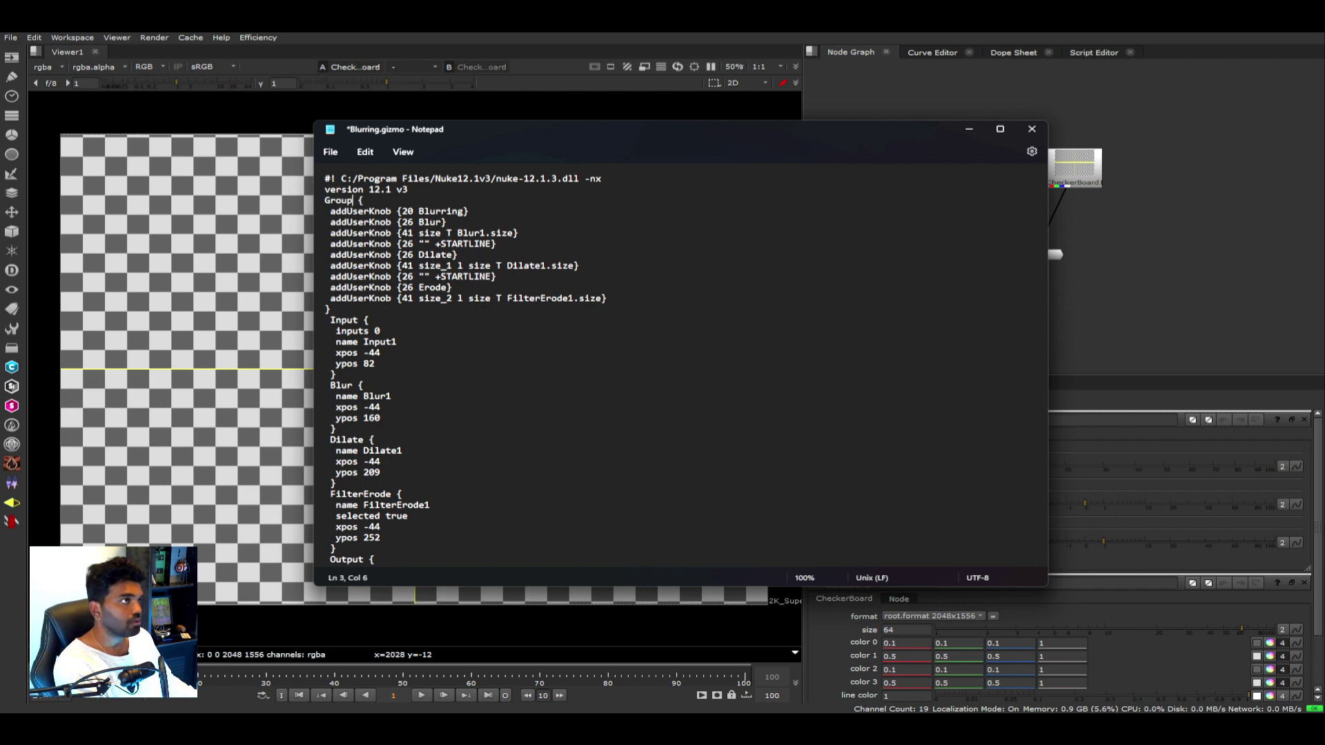
Copy the whole edited script into Nuke's node graph, connect the pasted group to the CheckerBoard and open its properties.
key(ctrl+a)
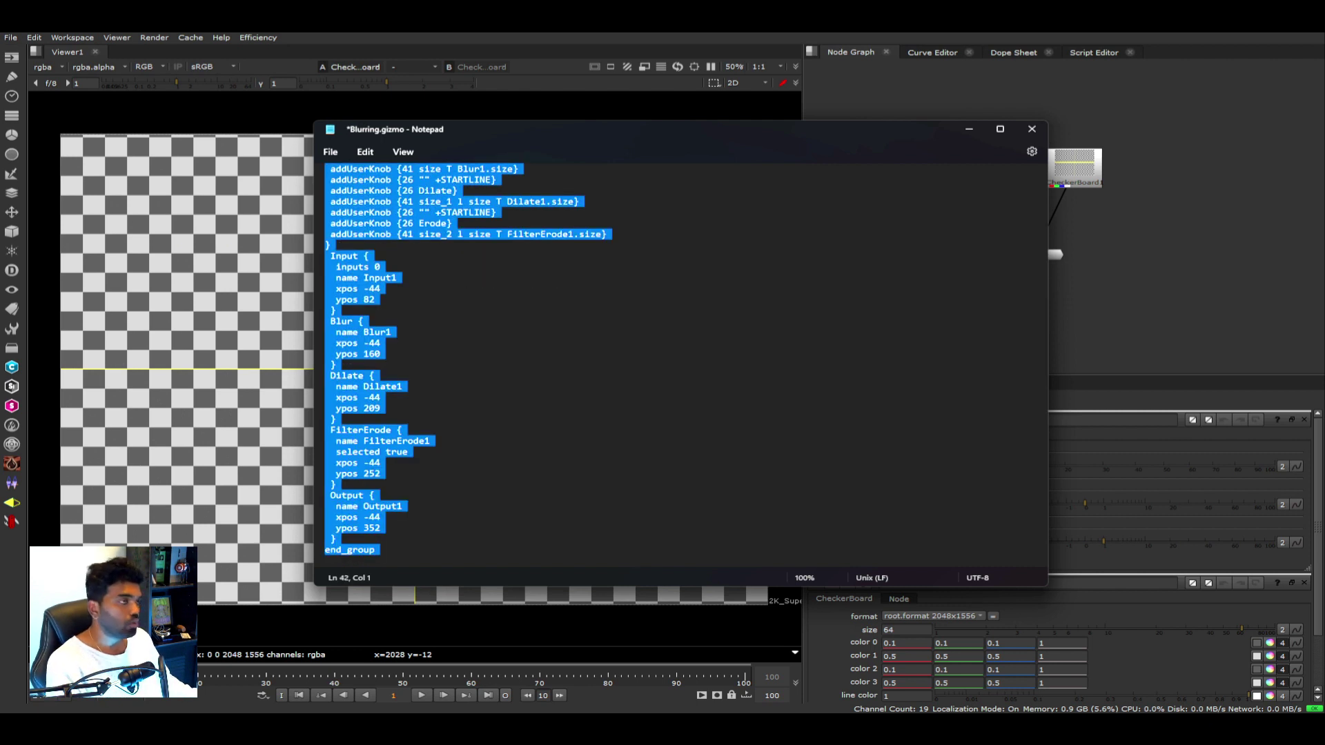
key(ctrl+c)
click(1108, 222)
key(ctrl+v)
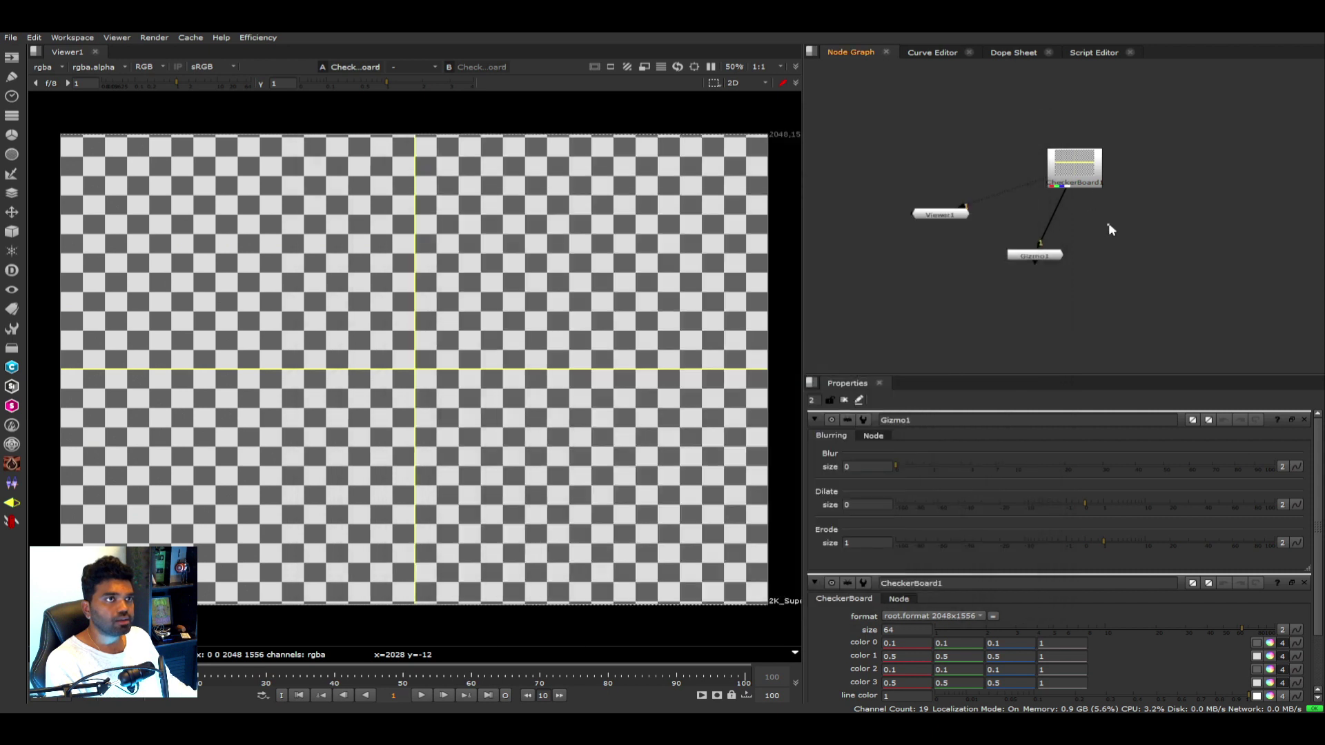
key(ctrl+v)
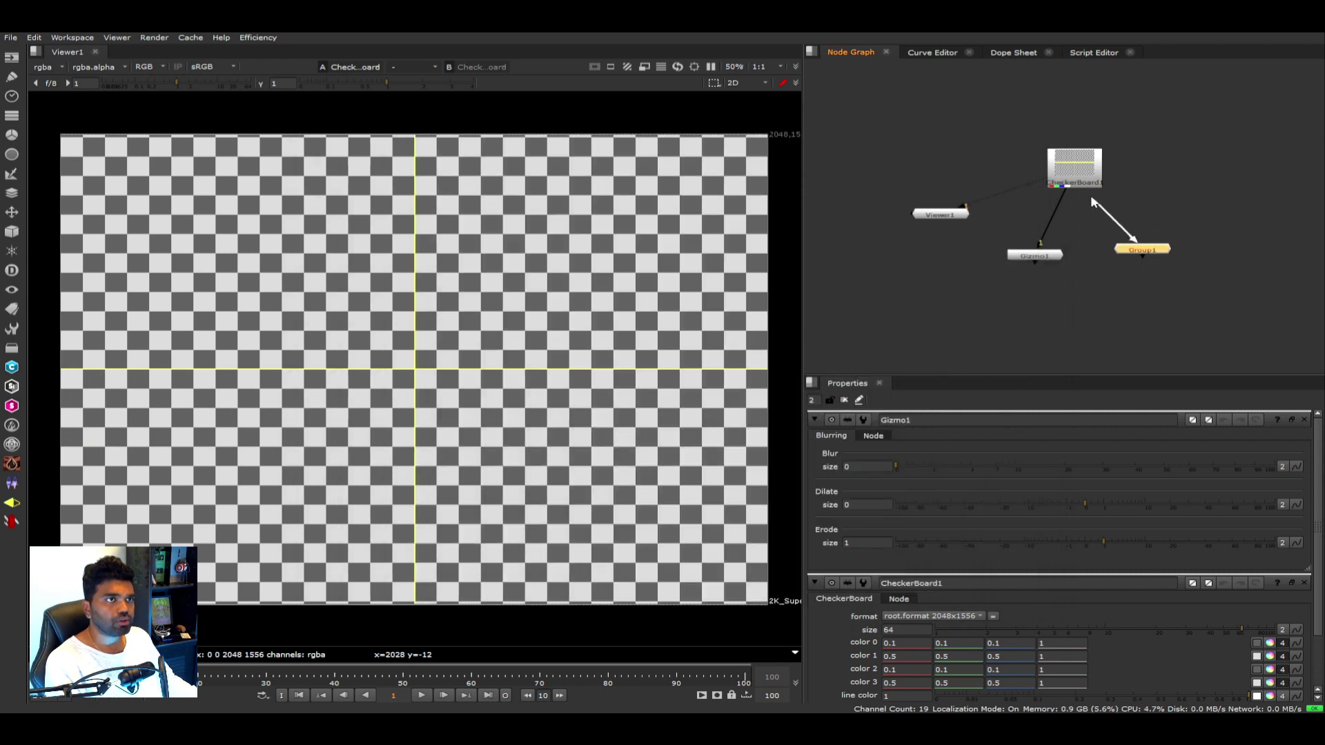
double_click(1143, 250)
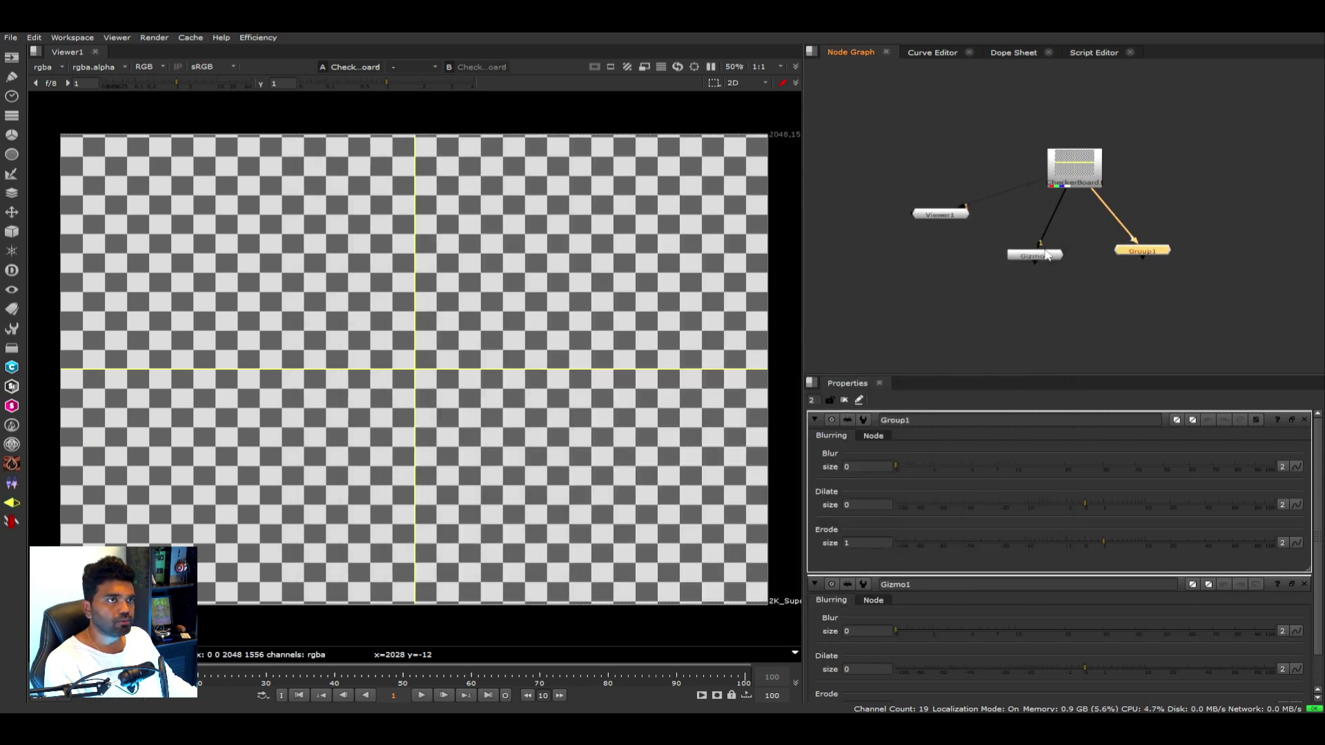
Set the Blur size to 10 on both the pasted gizmo and the pasted group.
scroll(952, 492, down, 2)
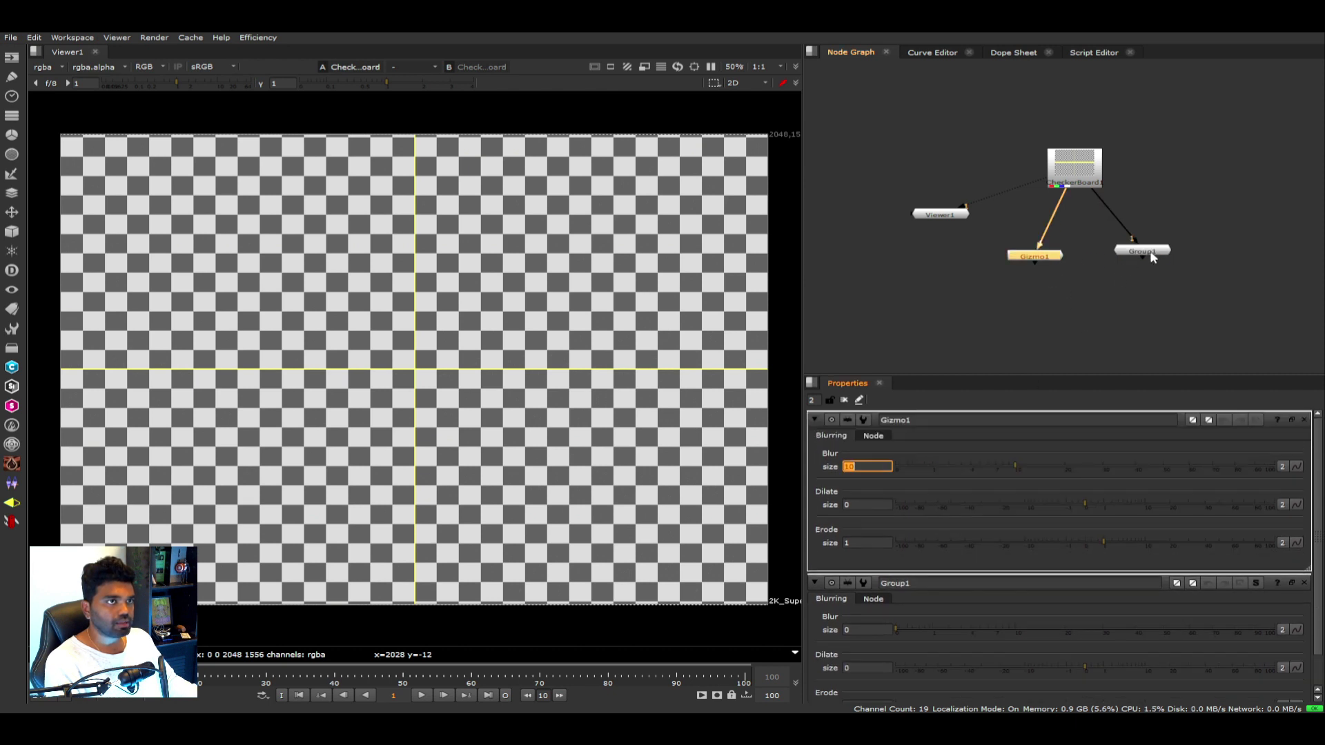
double_click(1143, 250)
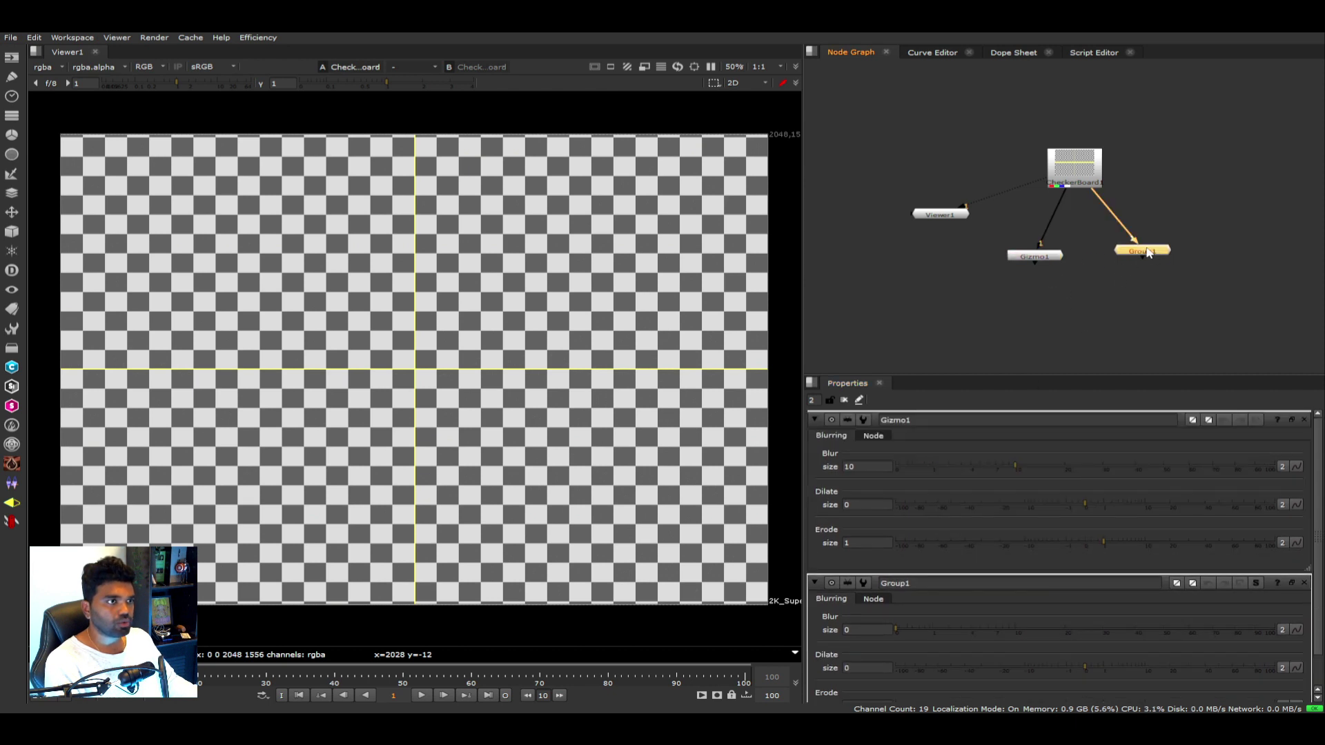
click(862, 466)
text(10)
Connect the gizmo to viewer input 1 and the group to input 2, and compare their outputs.
click(1035, 255)
key(1)
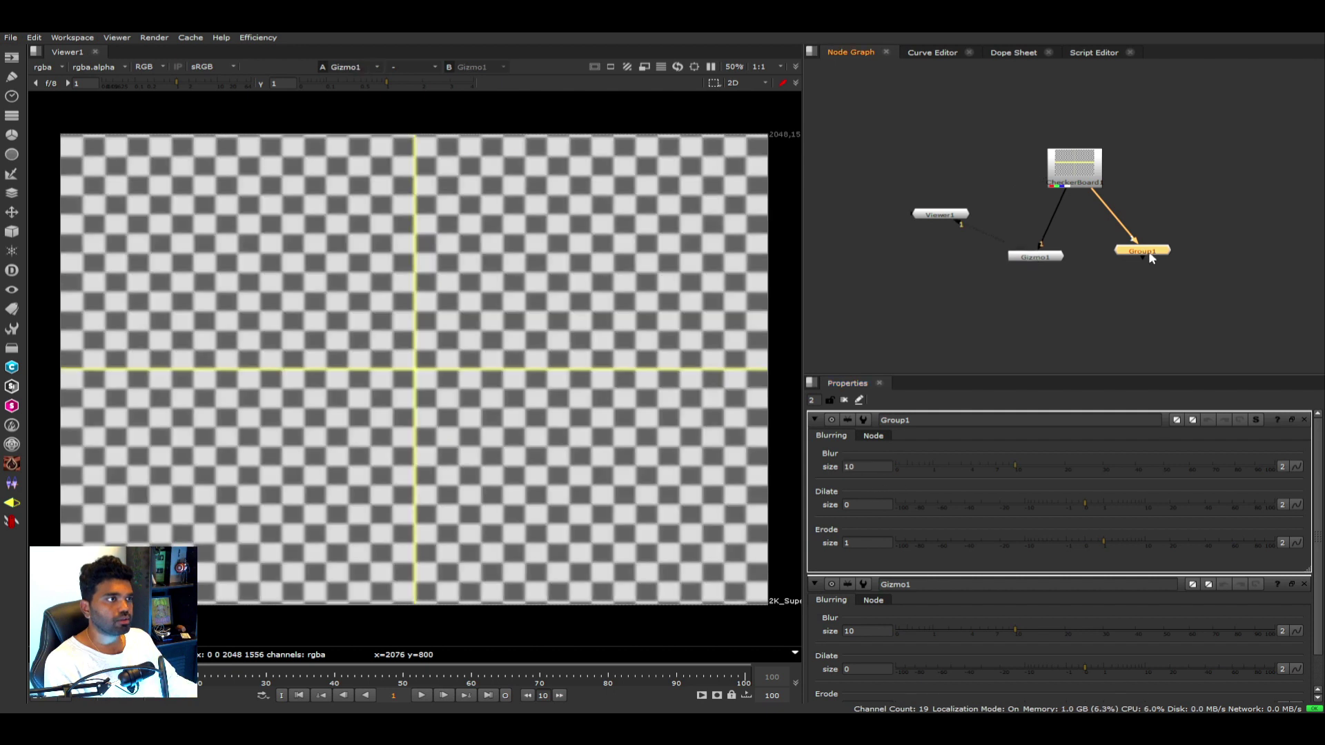
click(1145, 252)
key(2)
key(2)
key(1)
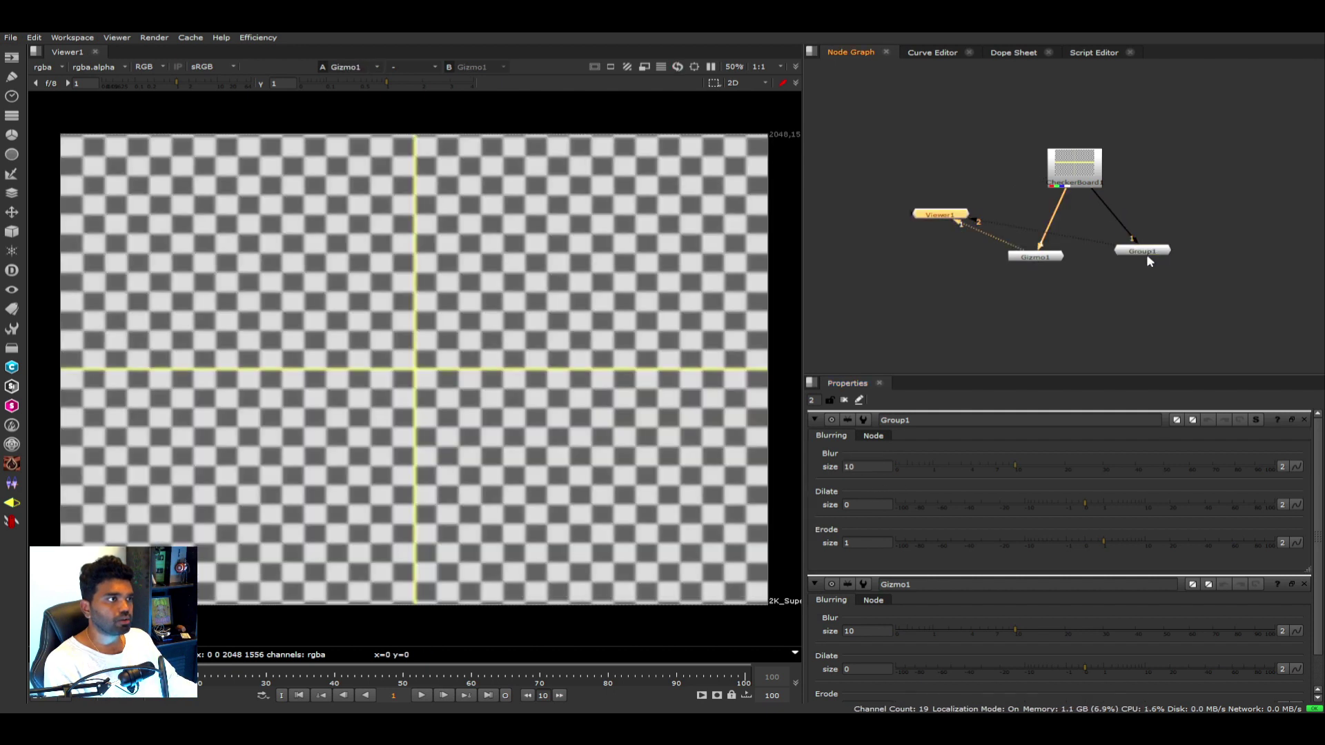
Open the pasted group's internal node graph and select its Blur, Dilate and FilterErode nodes.
drag(1165, 251, 1162, 255)
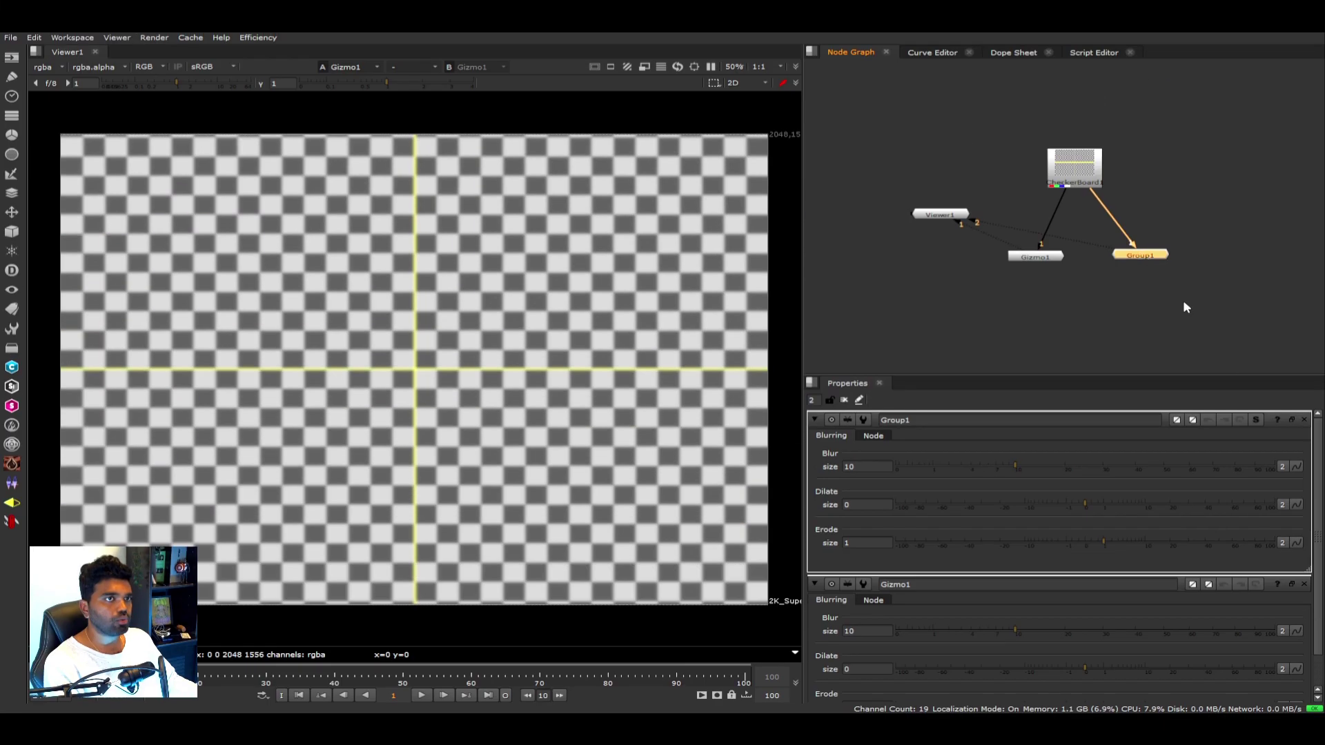
click(1256, 419)
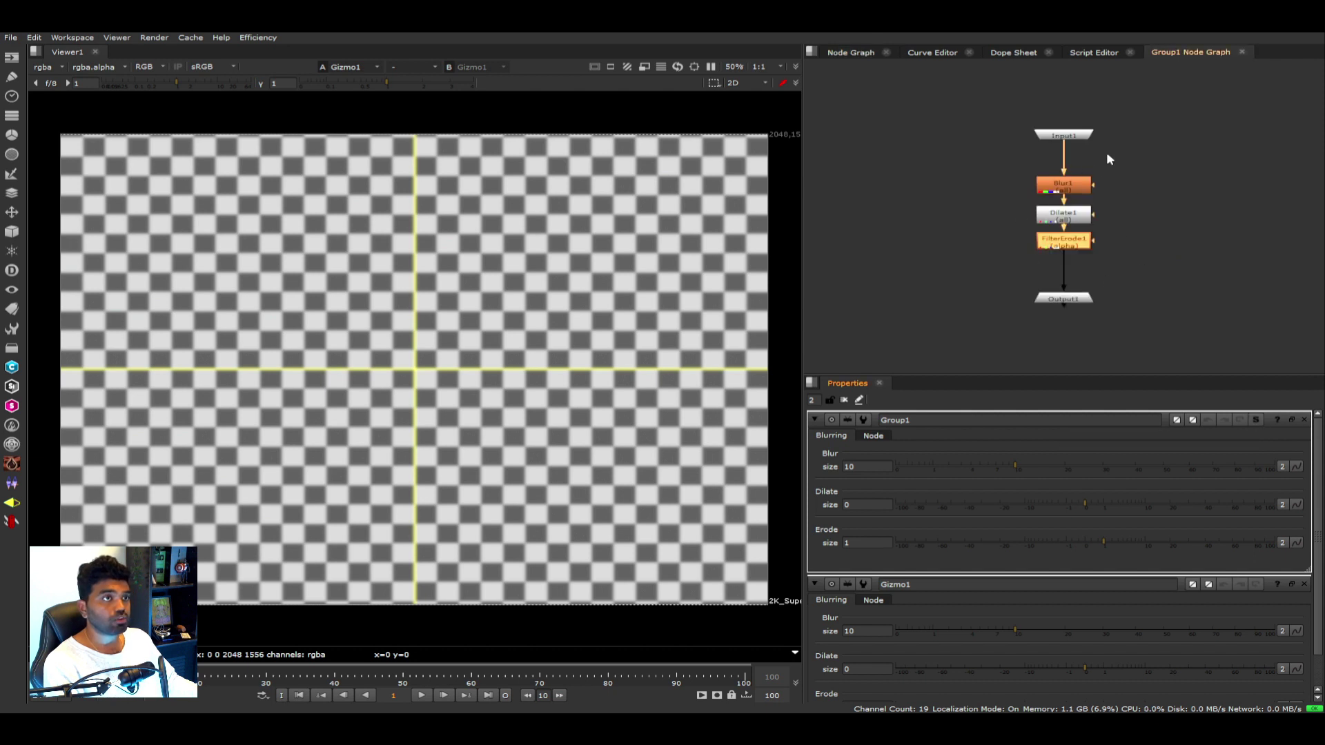
drag(998, 267, 1157, 166)
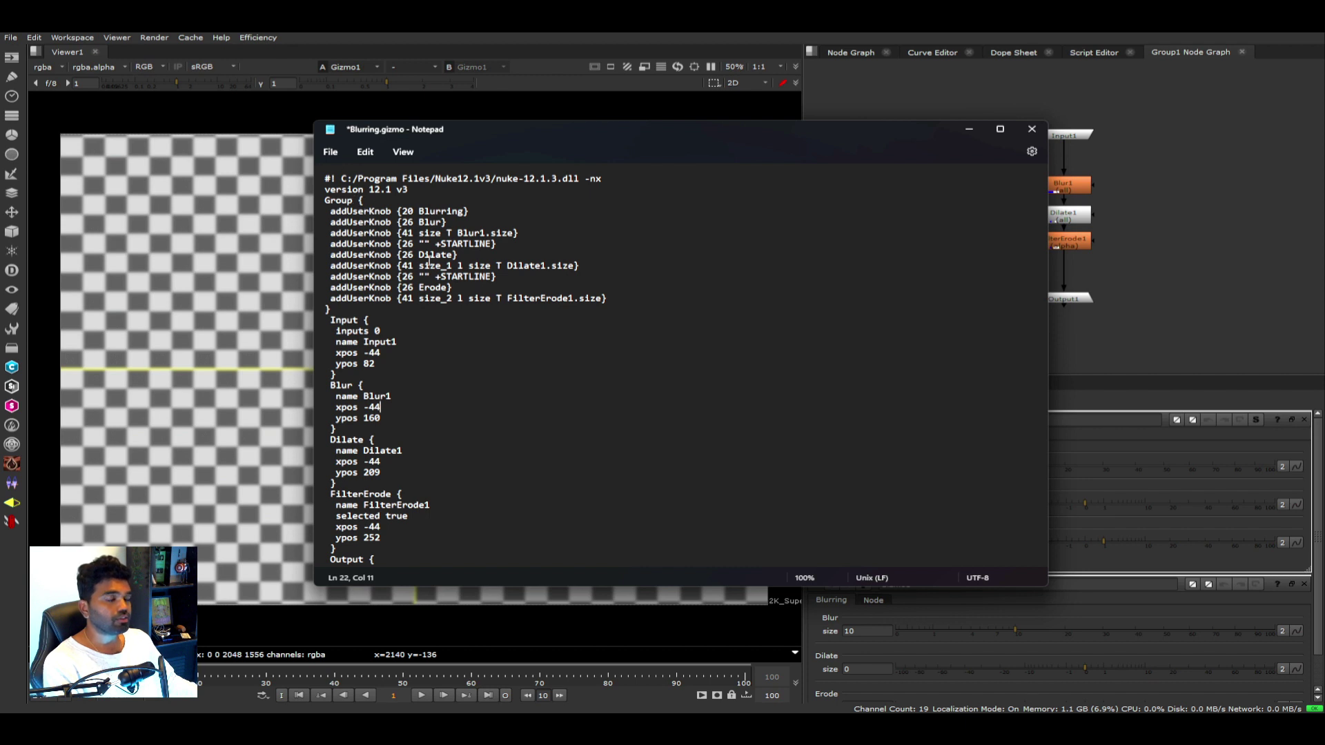
Close the edited Blurring.gizmo script in Notepad without saving its changes.
click(1032, 129)
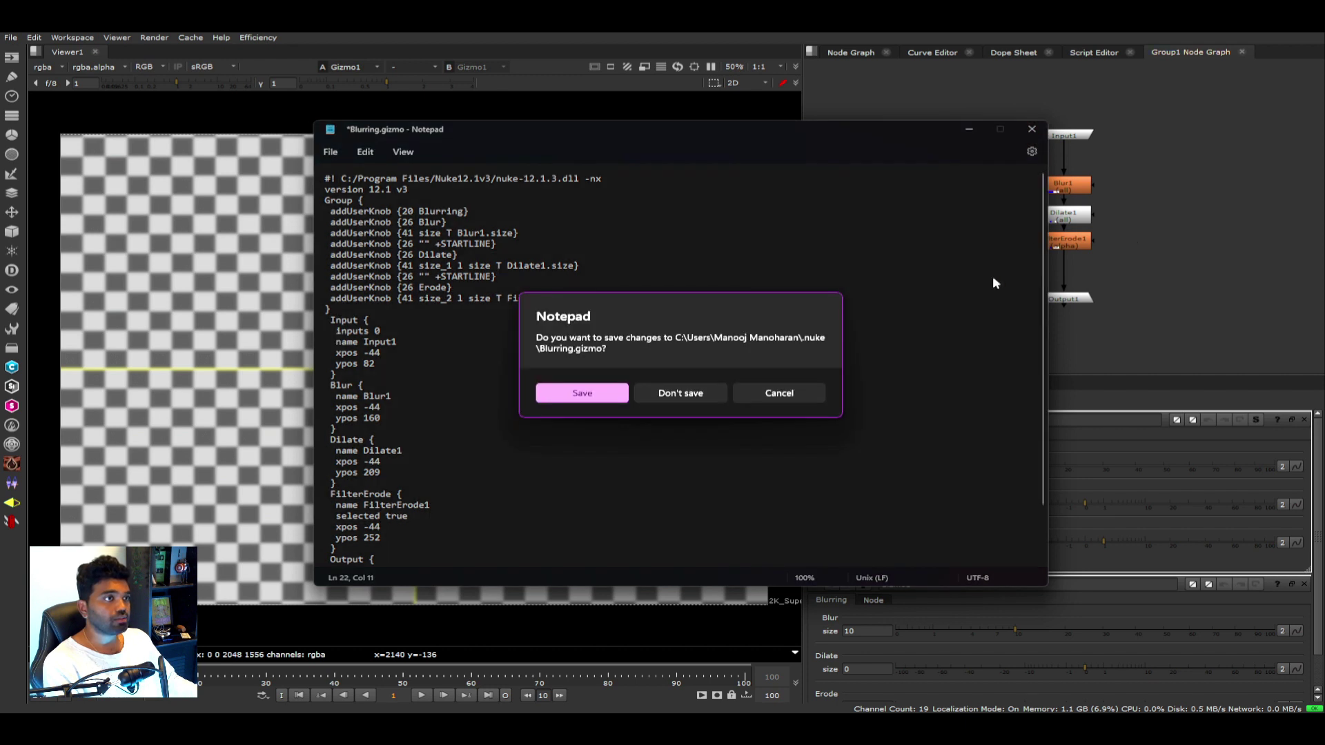
click(770, 400)
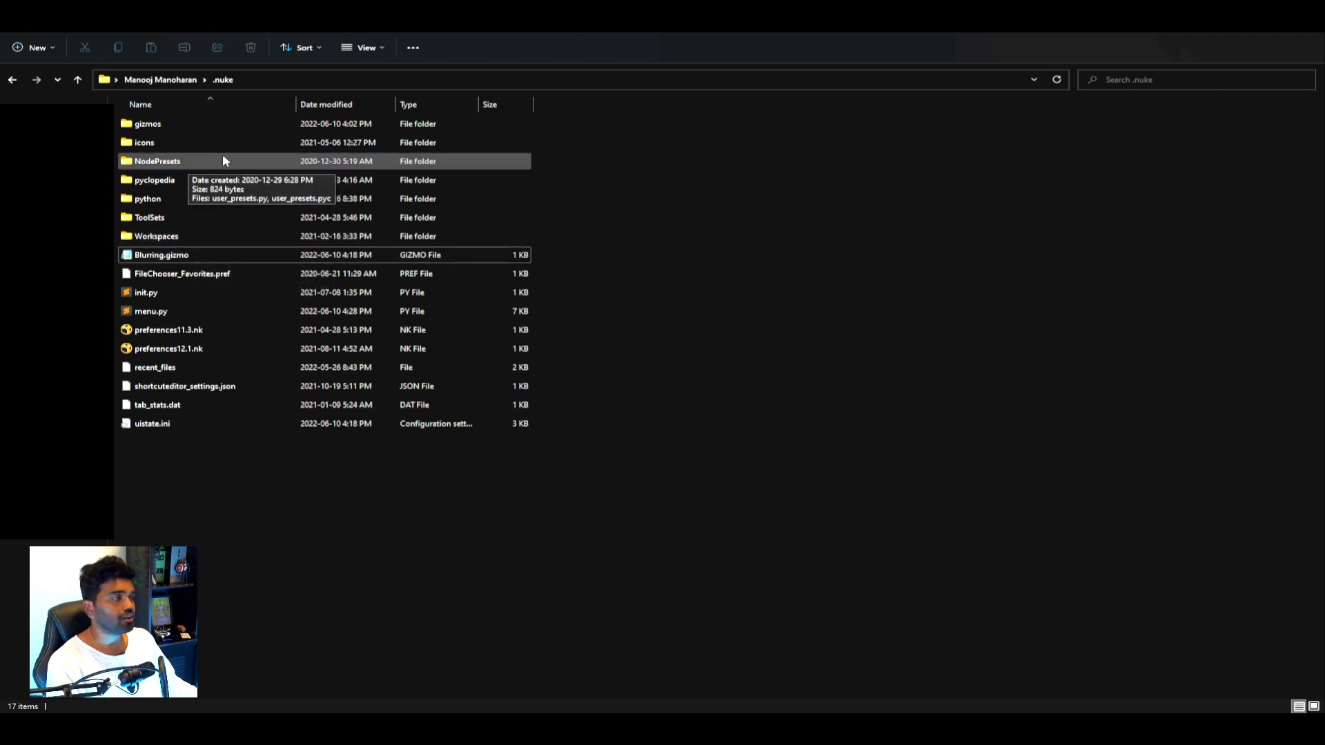
Move Blurring.gizmo from the .nuke folder into its gizmos subfolder.
click(173, 255)
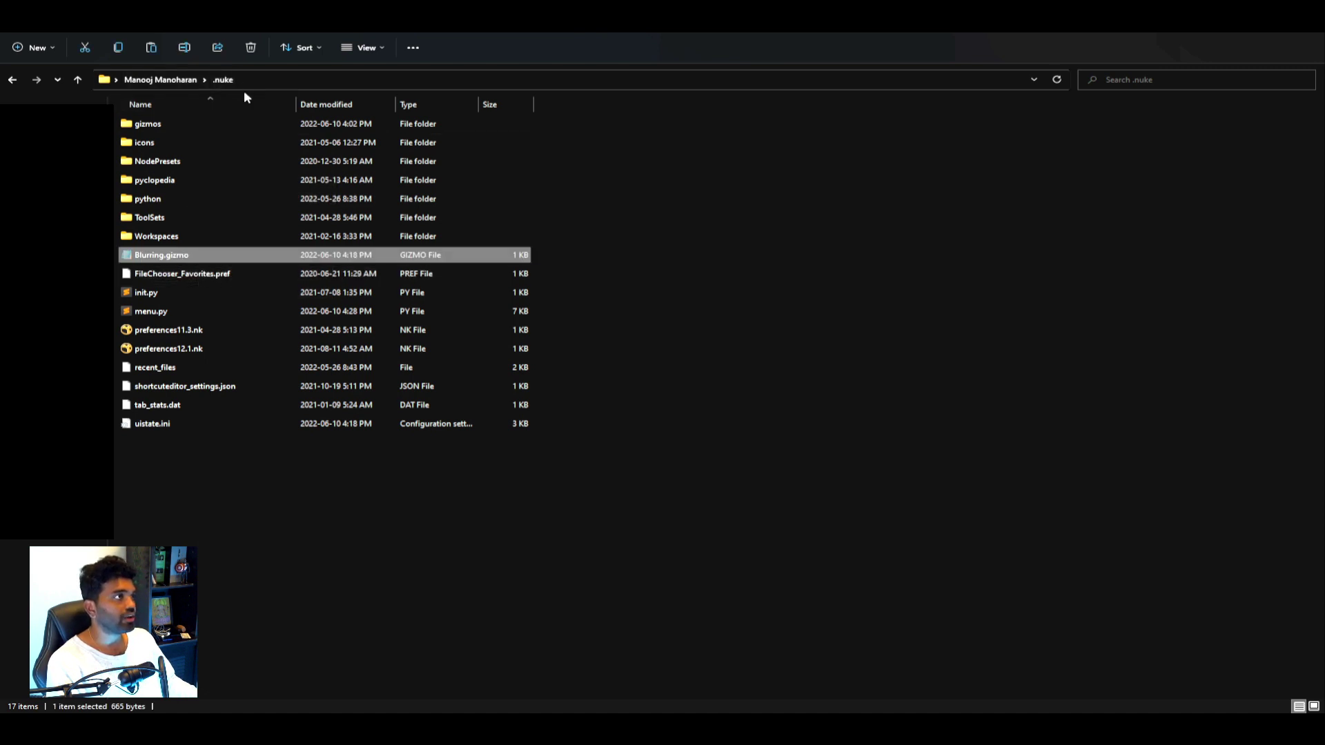
double_click(163, 124)
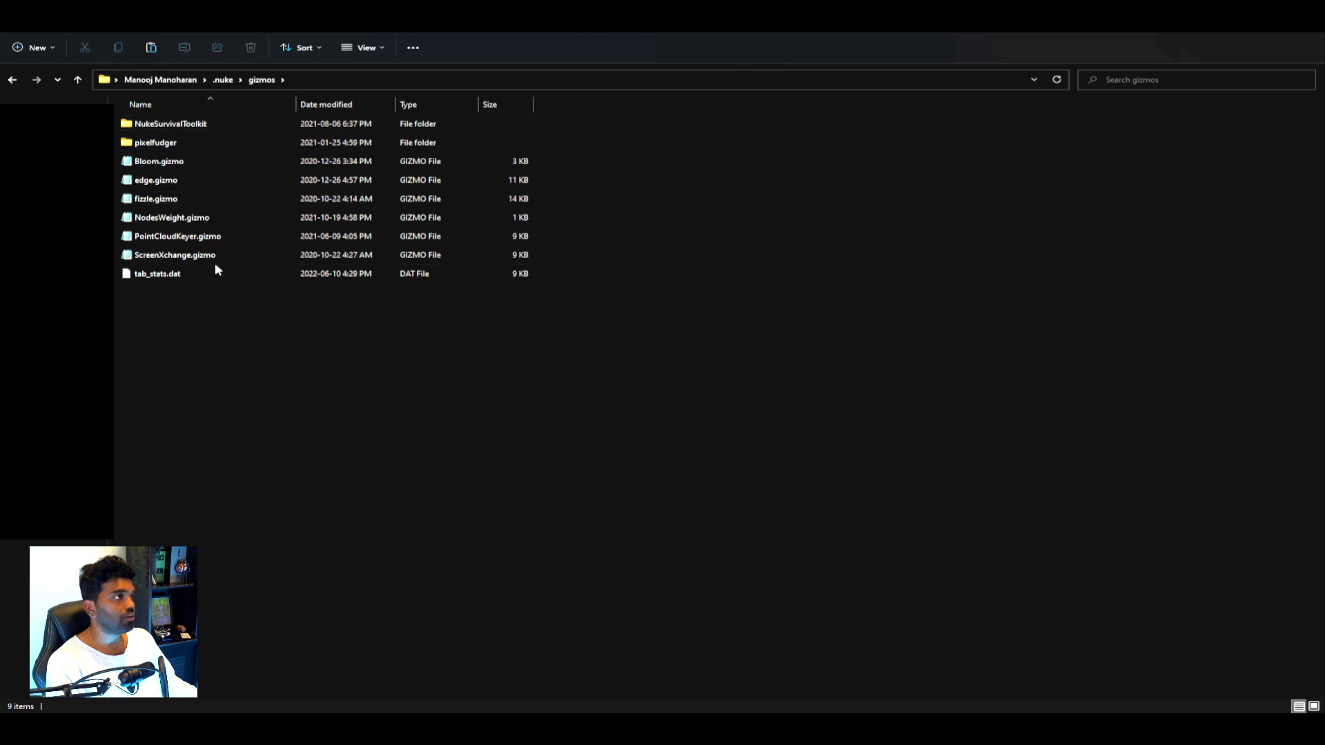
key(ctrl+v)
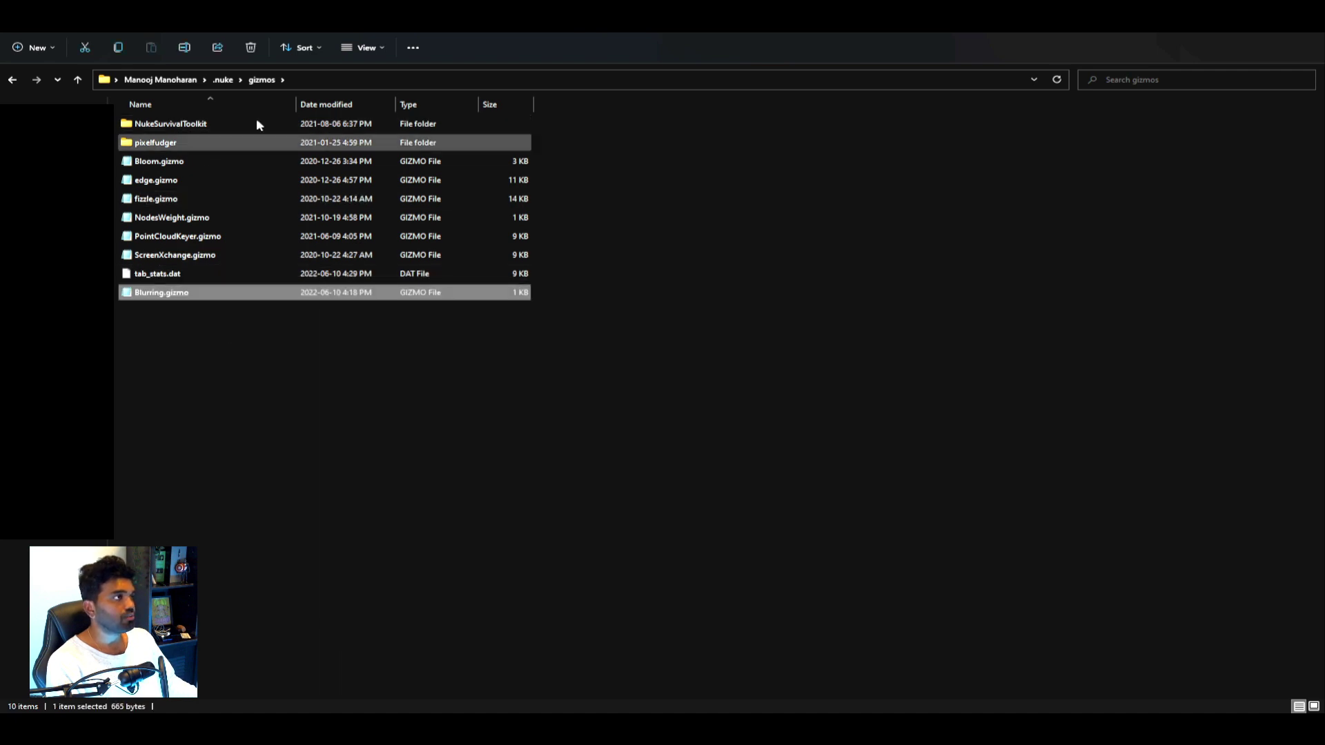
click(197, 309)
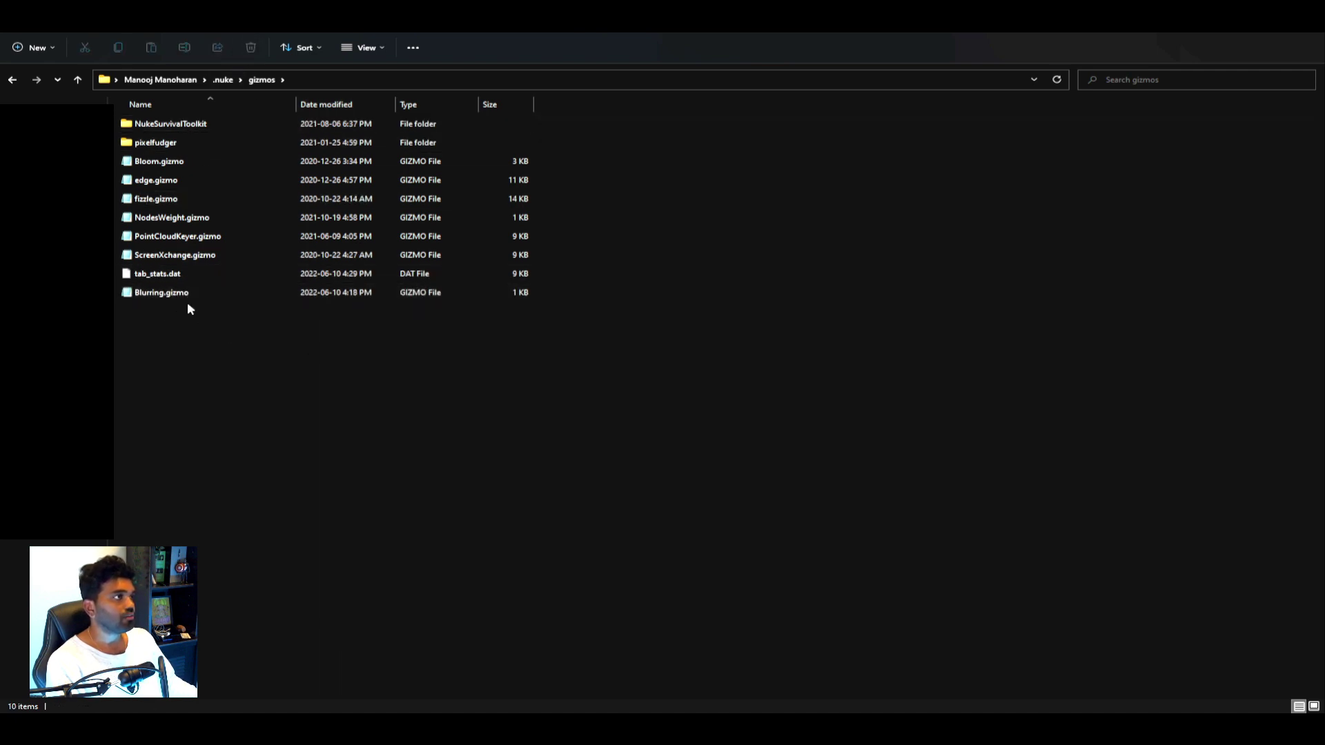
Return to the .nuke folder and open init.py.
click(223, 79)
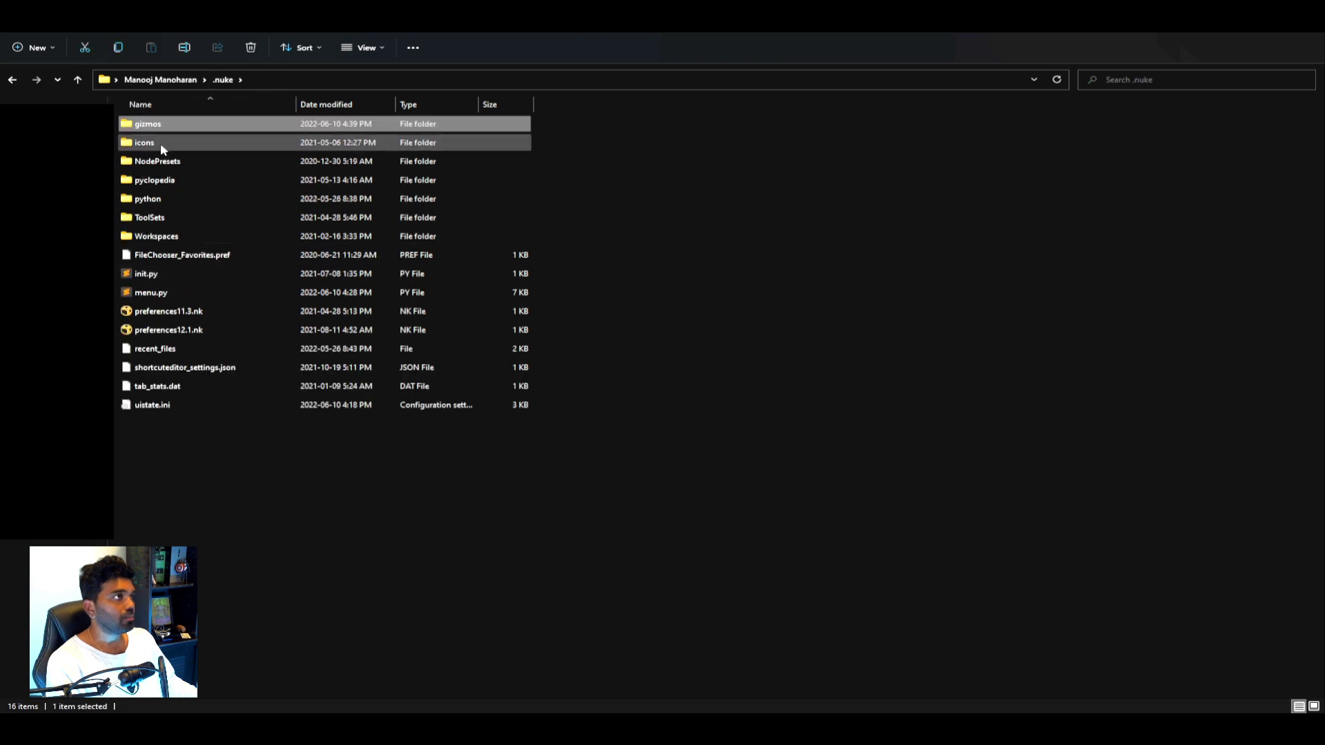
double_click(147, 274)
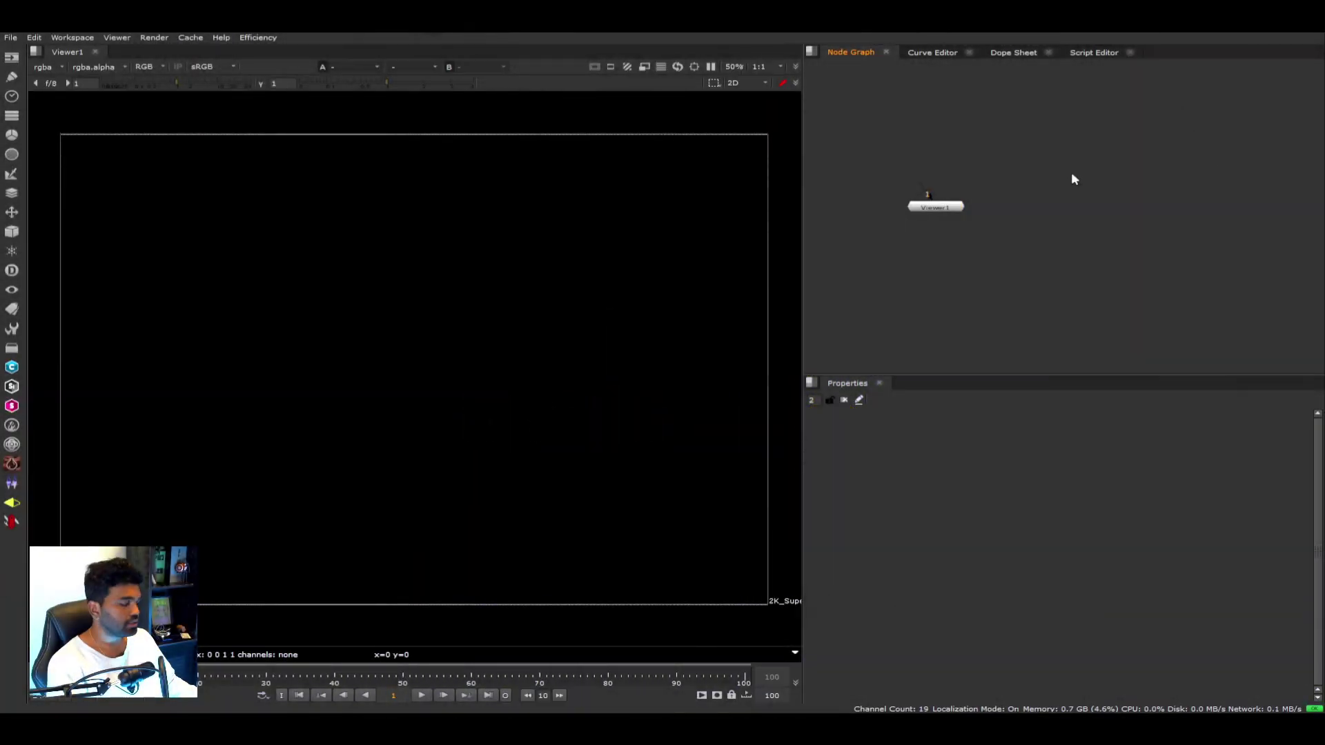
Switch to the restarted Nuke and add a CheckerBoard node to the empty node graph.
key(Tab)
text(check)
key(Return)
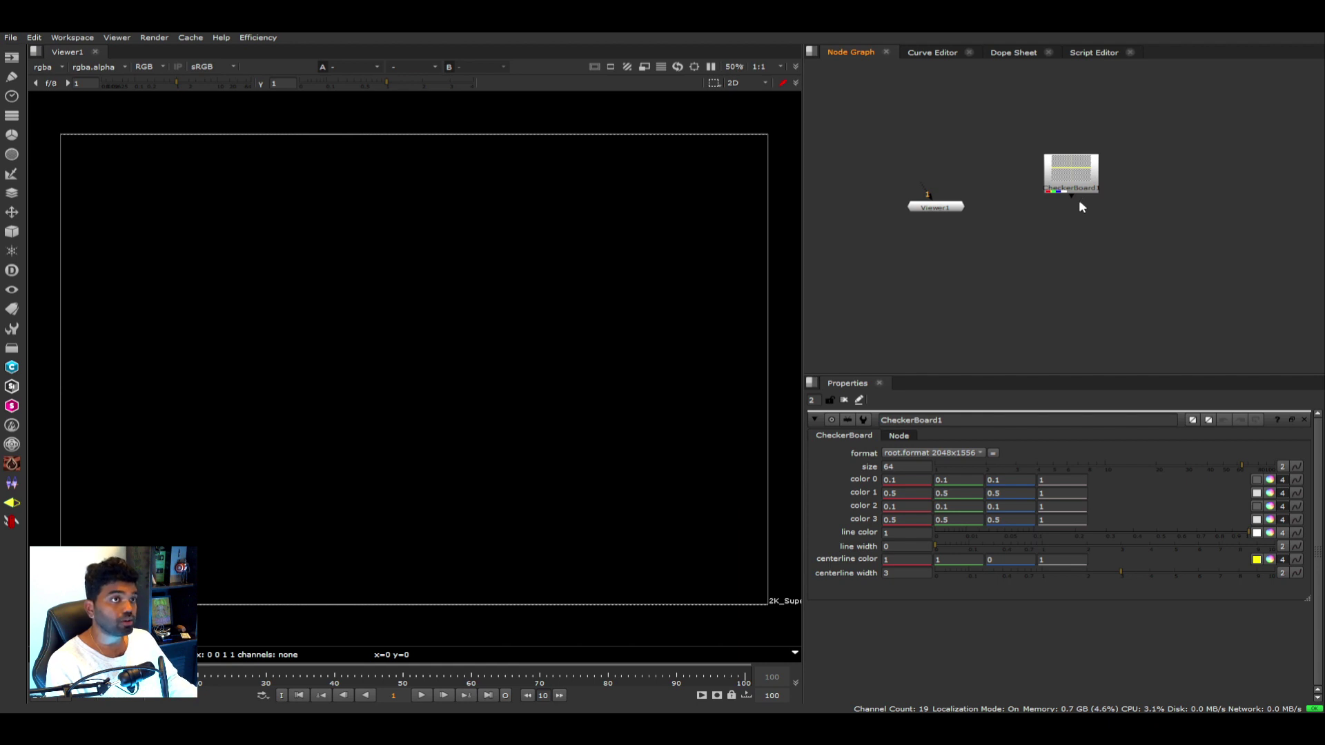
Check the custom gizmo list, then add the Blurring gizmo from HeyGizmos and connect it below the CheckerBoard.
click(12, 485)
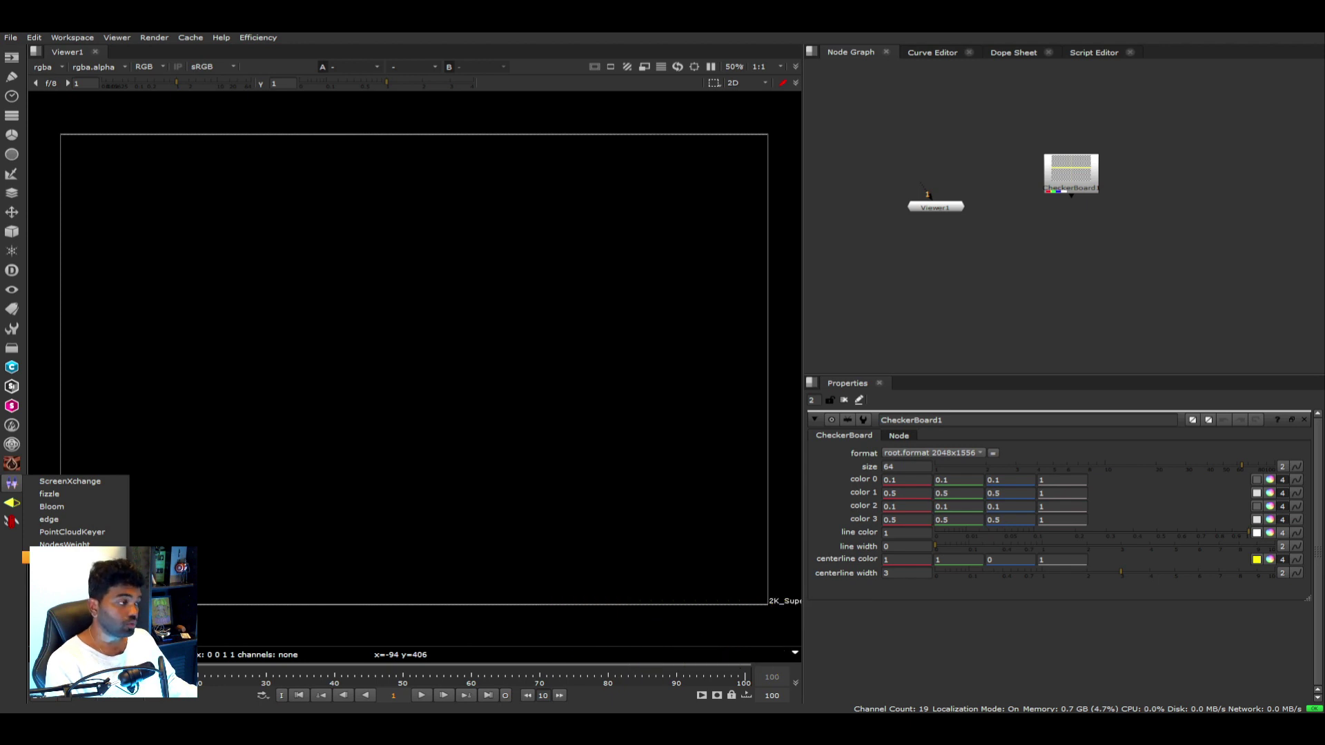
click(1059, 248)
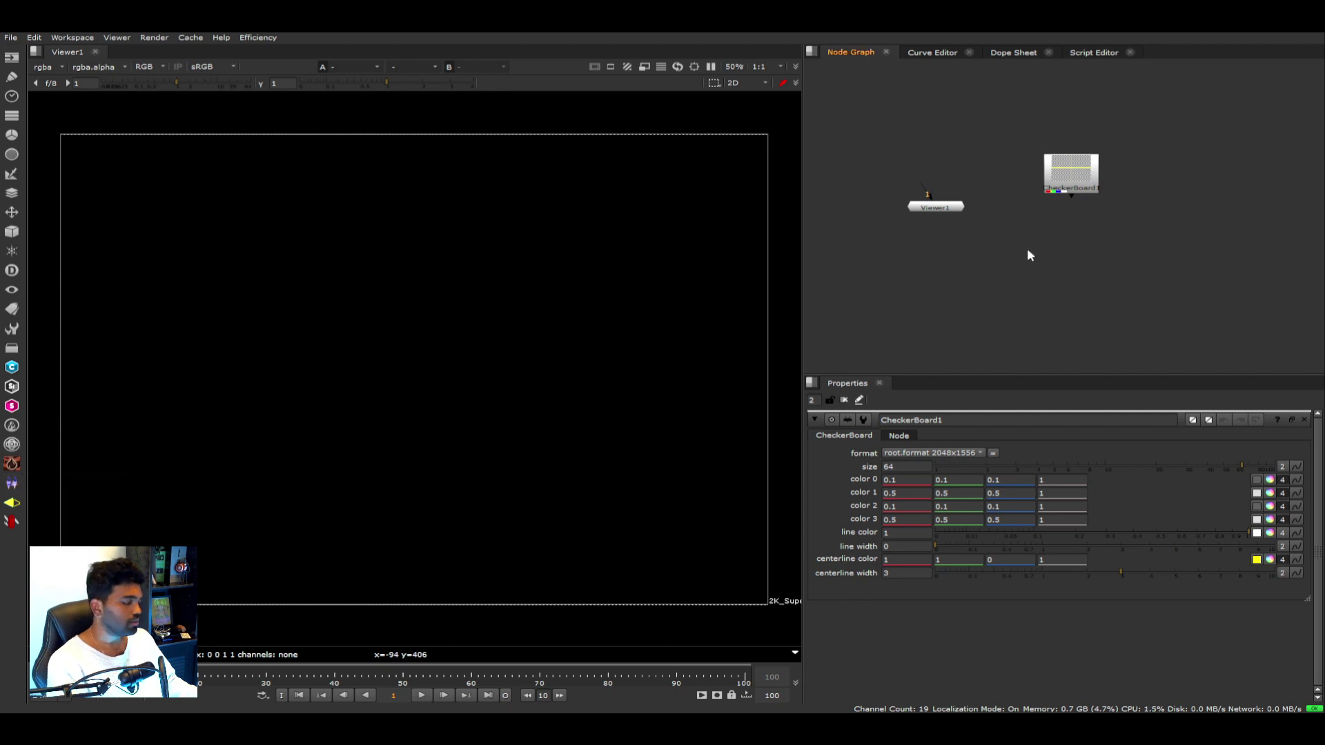
key(Tab)
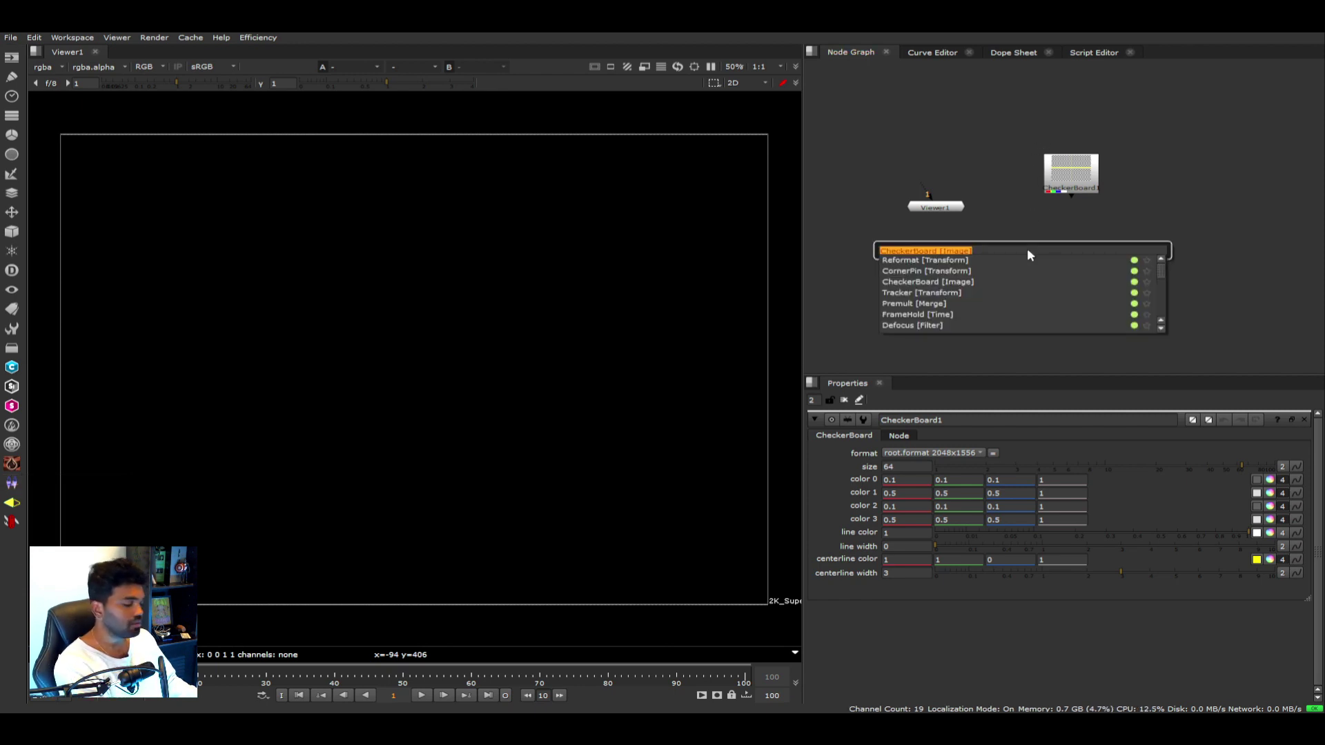
text(Blurring)
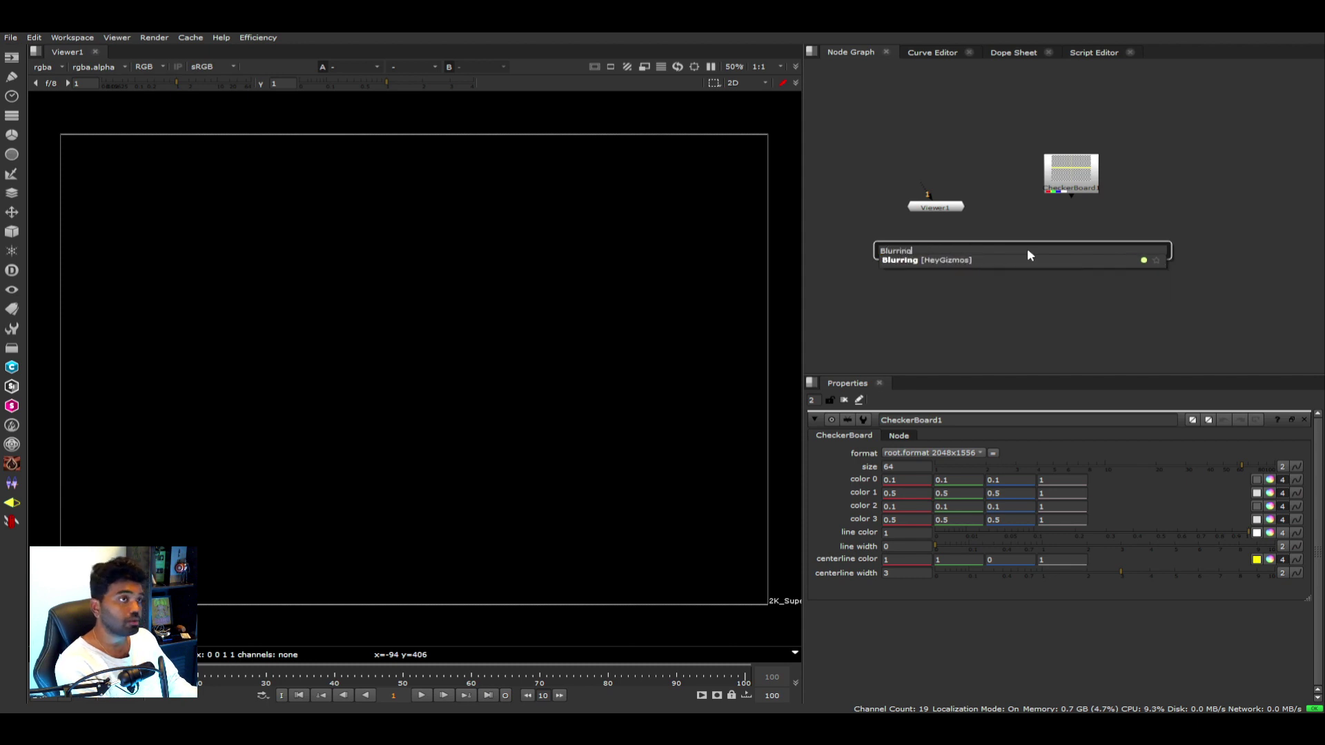
key(Down)
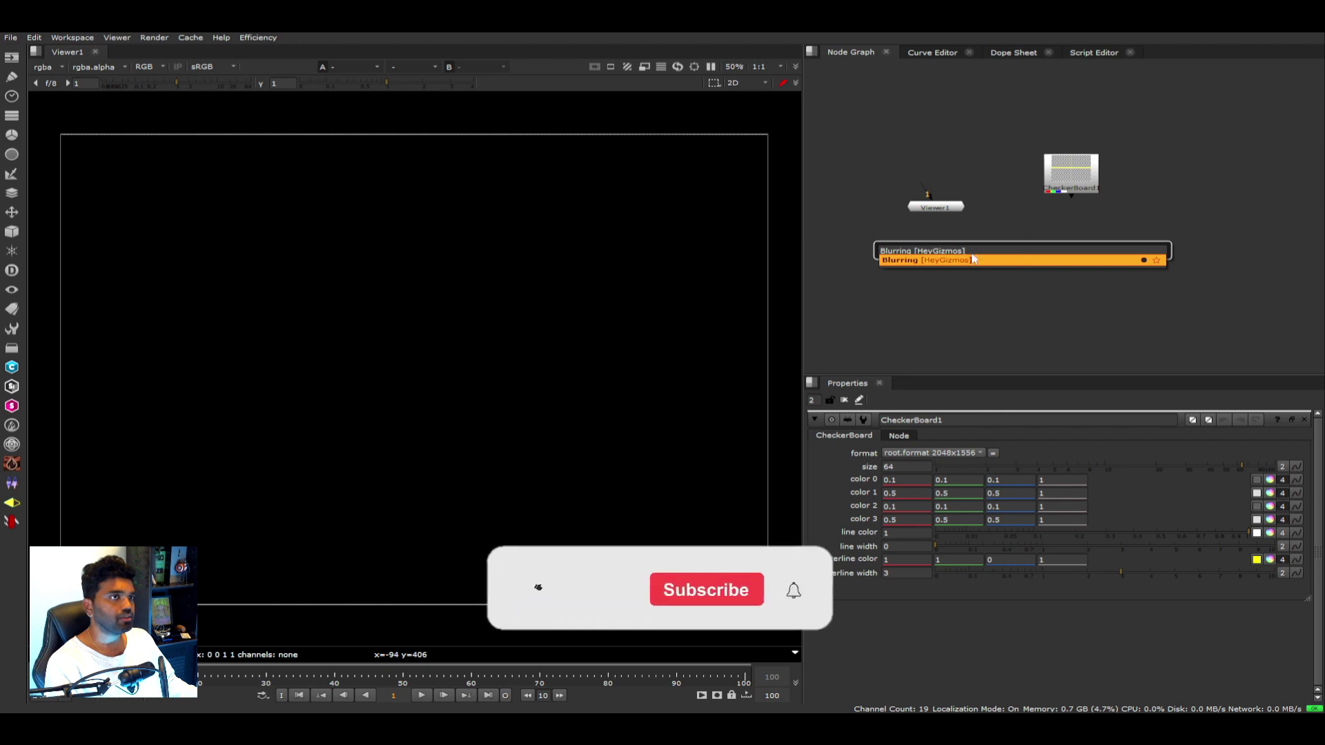
key(Return)
drag(1029, 207, 1077, 249)
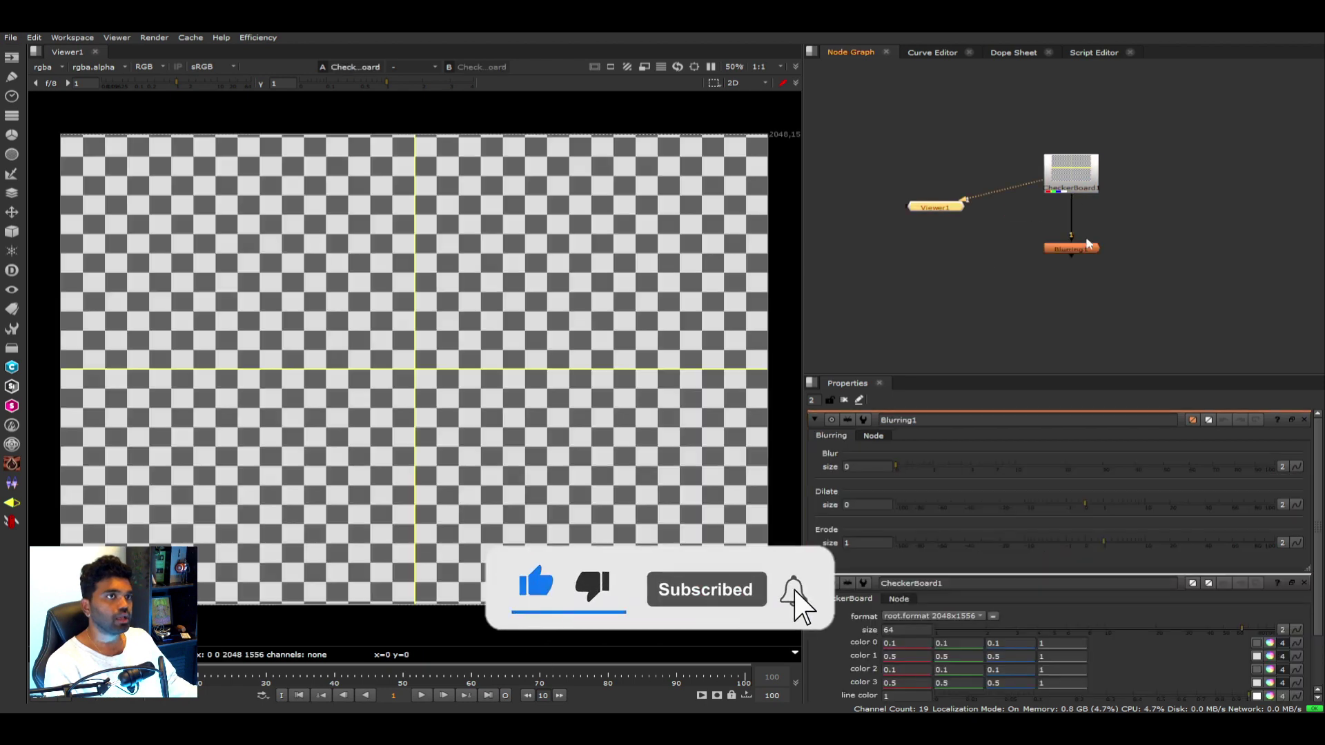
View the Blurring gizmo through viewer input 2 and set its Blur size to 38.5 and Dilate size to -17.5.
click(1083, 247)
key(2)
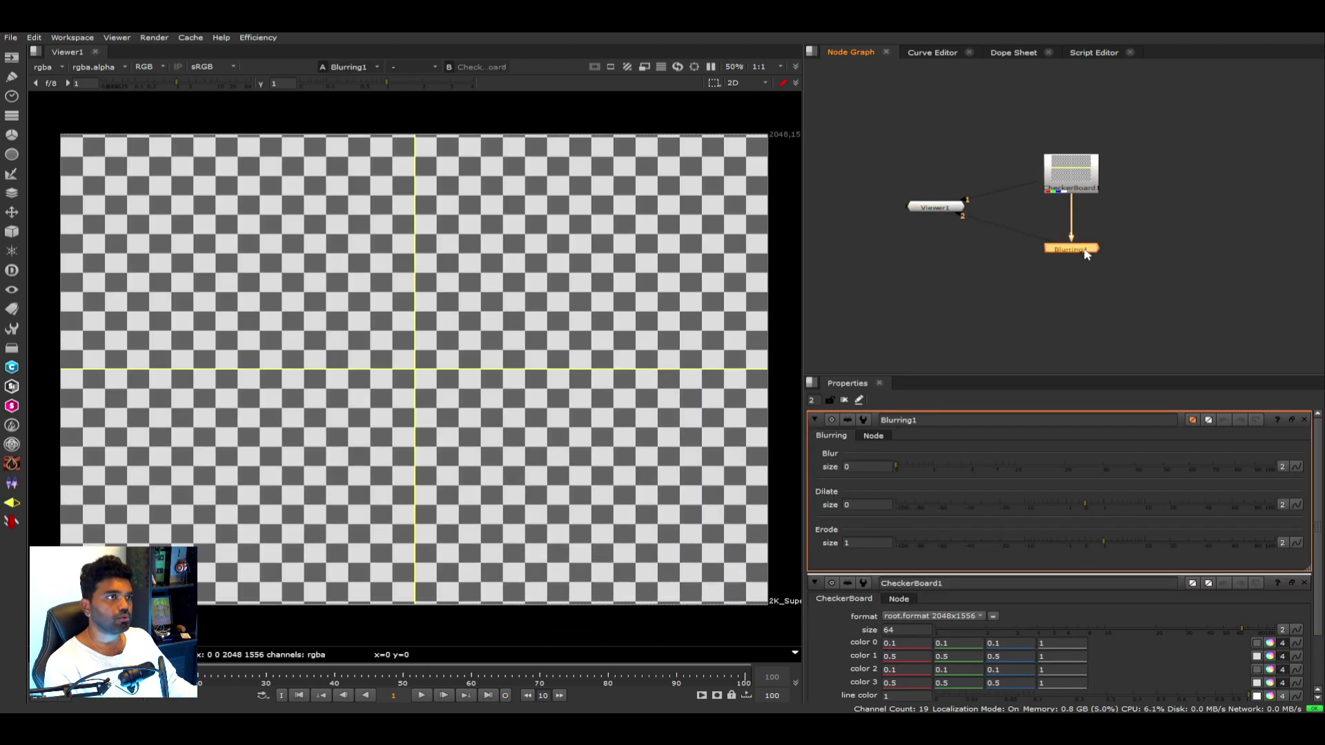
drag(984, 469, 1005, 511)
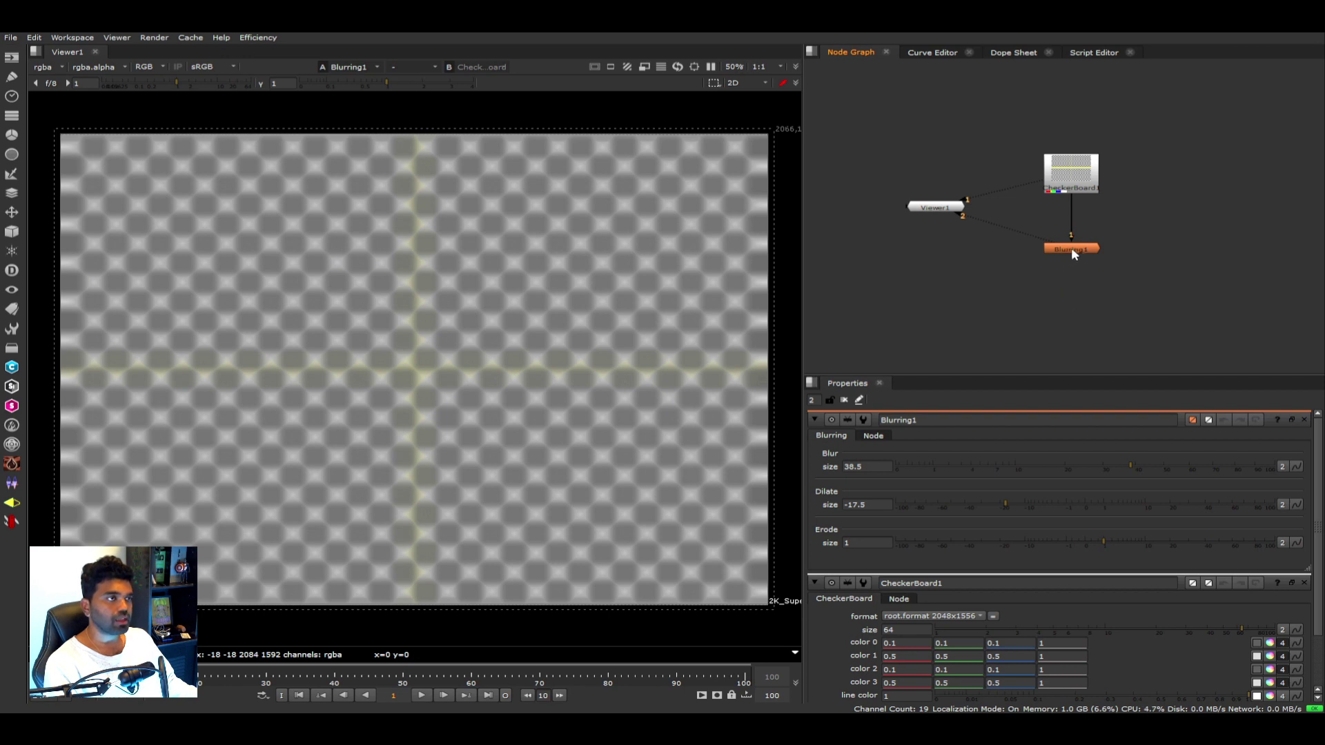
click(1071, 248)
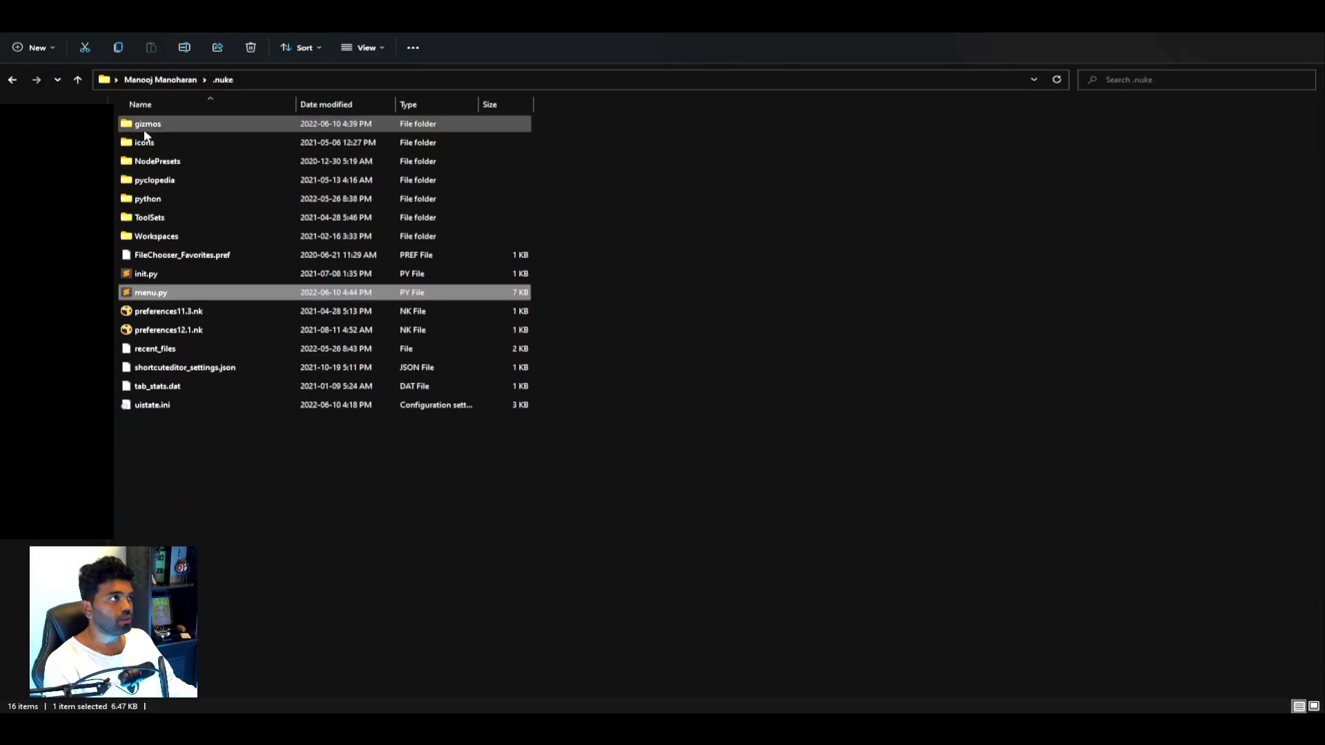
Open Blurring.gizmo from the .nuke gizmos folder in Notepad and change the Gizmo keyword to Group.
double_click(153, 128)
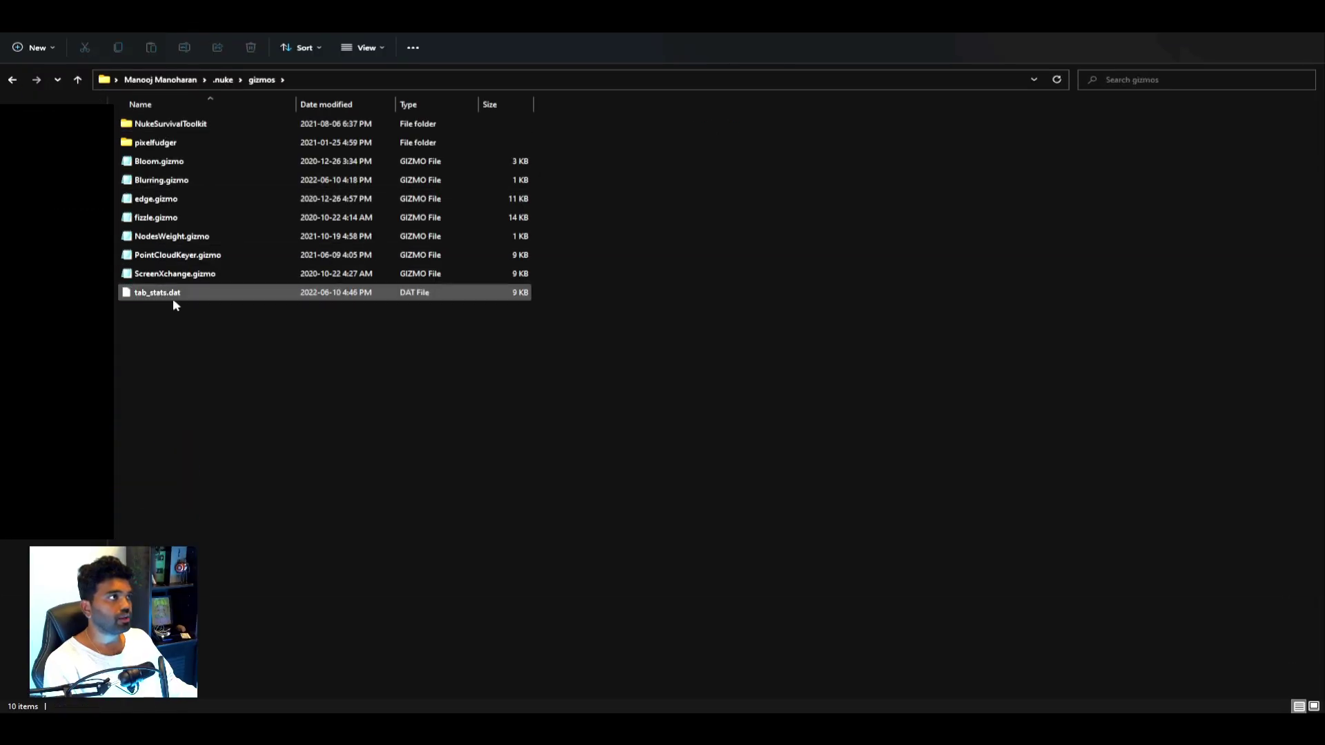
double_click(162, 181)
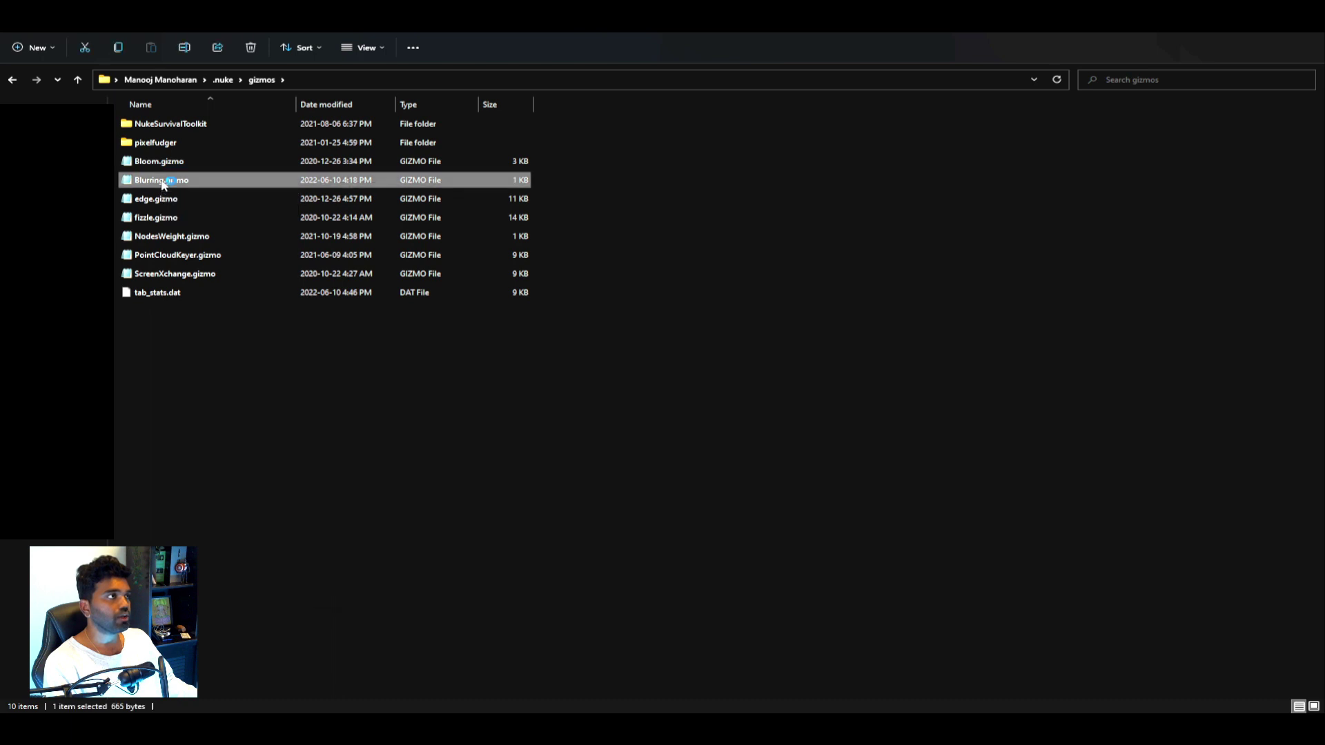
drag(334, 200, 353, 201)
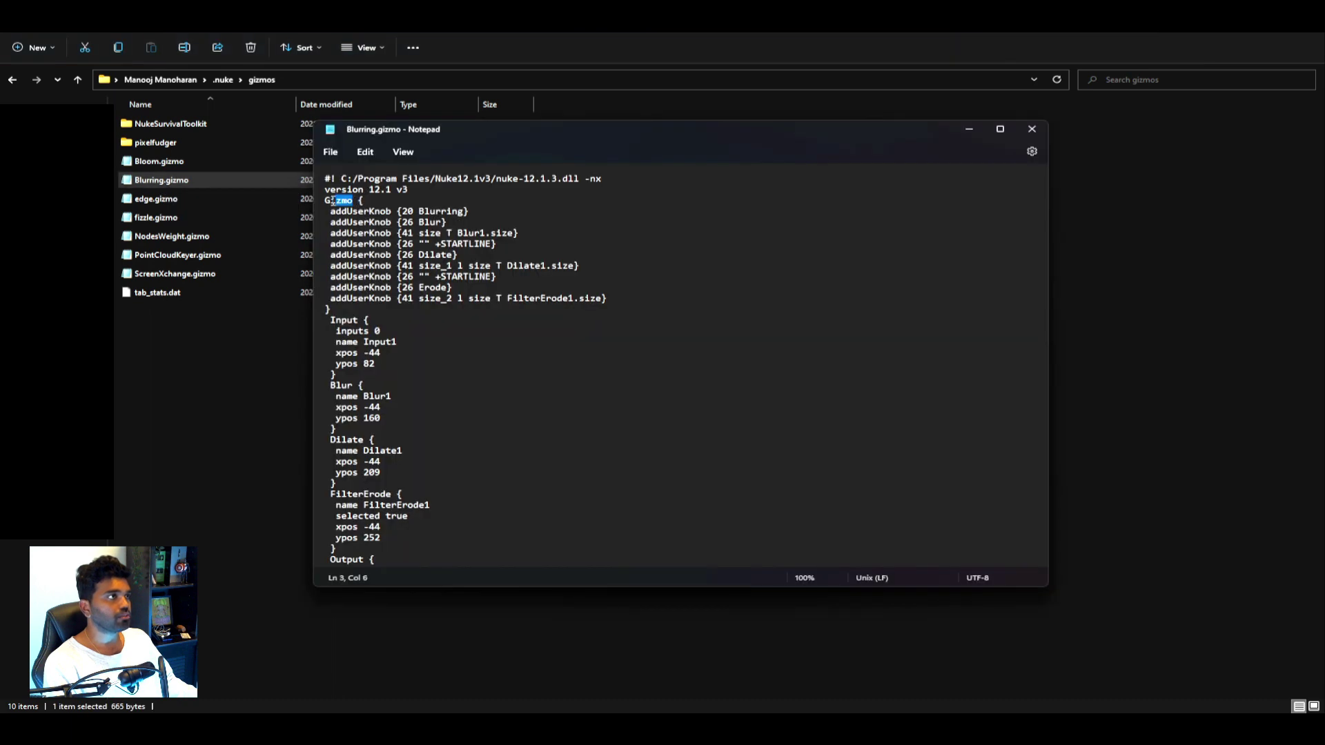
text(rou)
Add the line "name Blurring" directly below "Group {" and save the file.
click(363, 200)
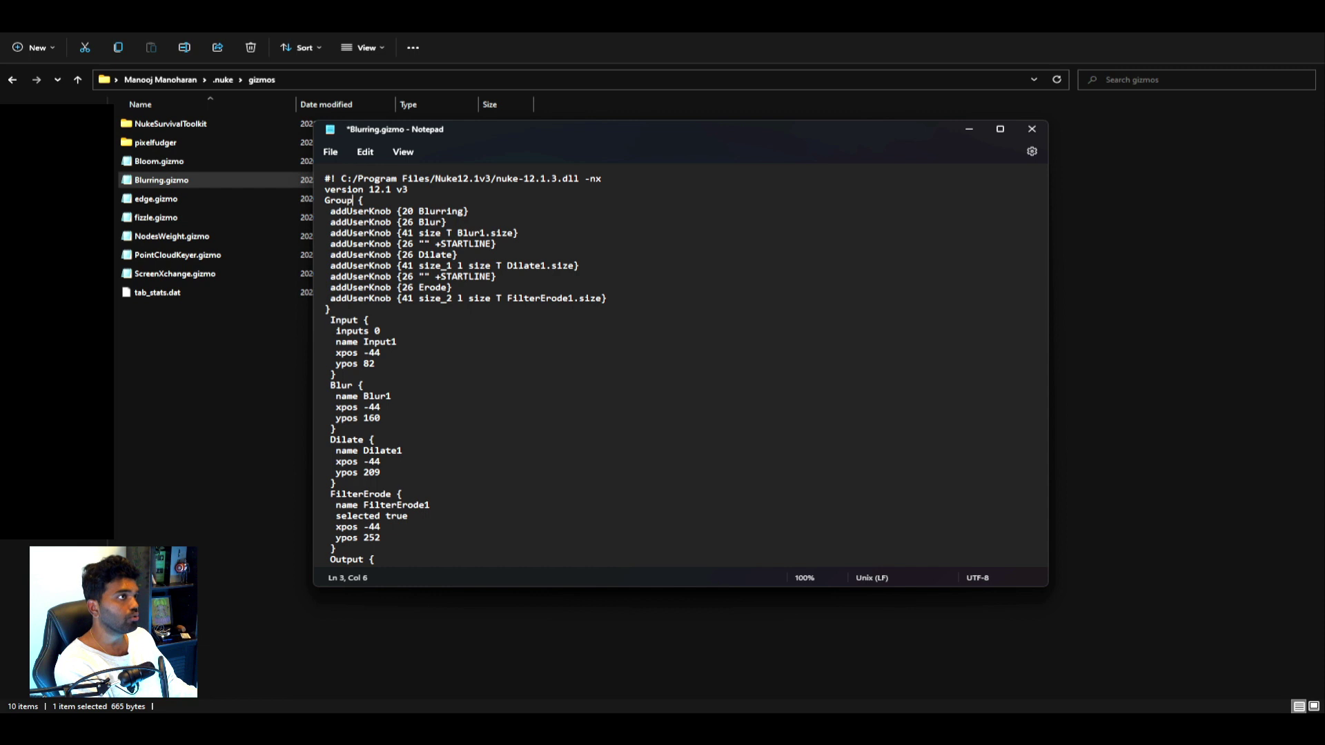
key(Return)
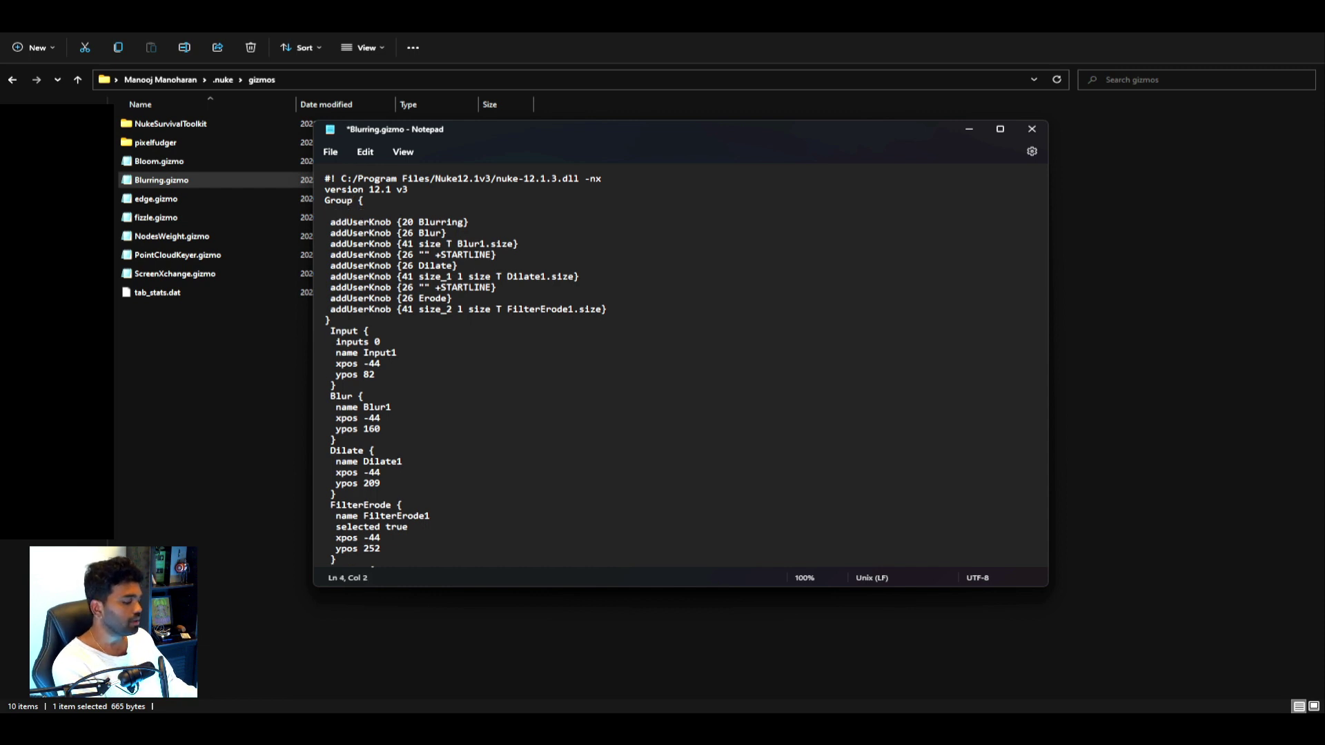
text(name Blur)
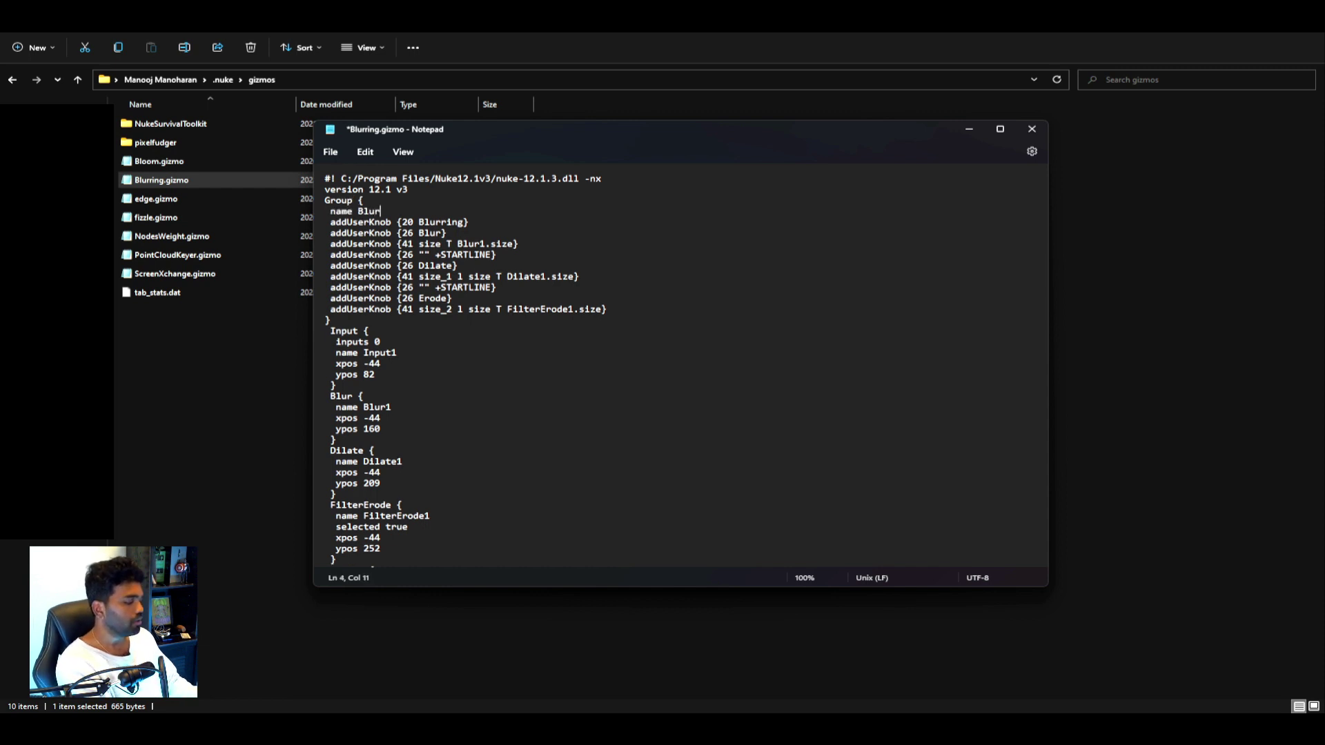
text(ring)
click(674, 428)
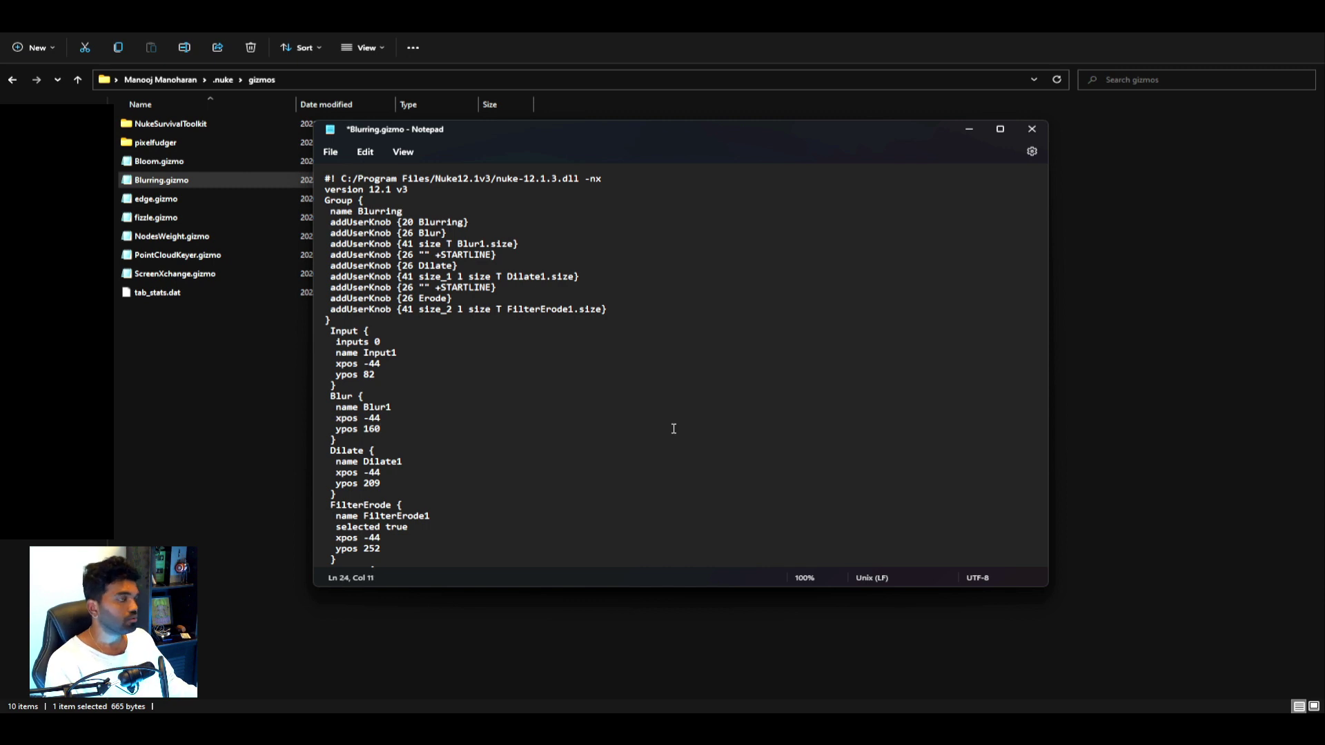
key(ctrl+s)
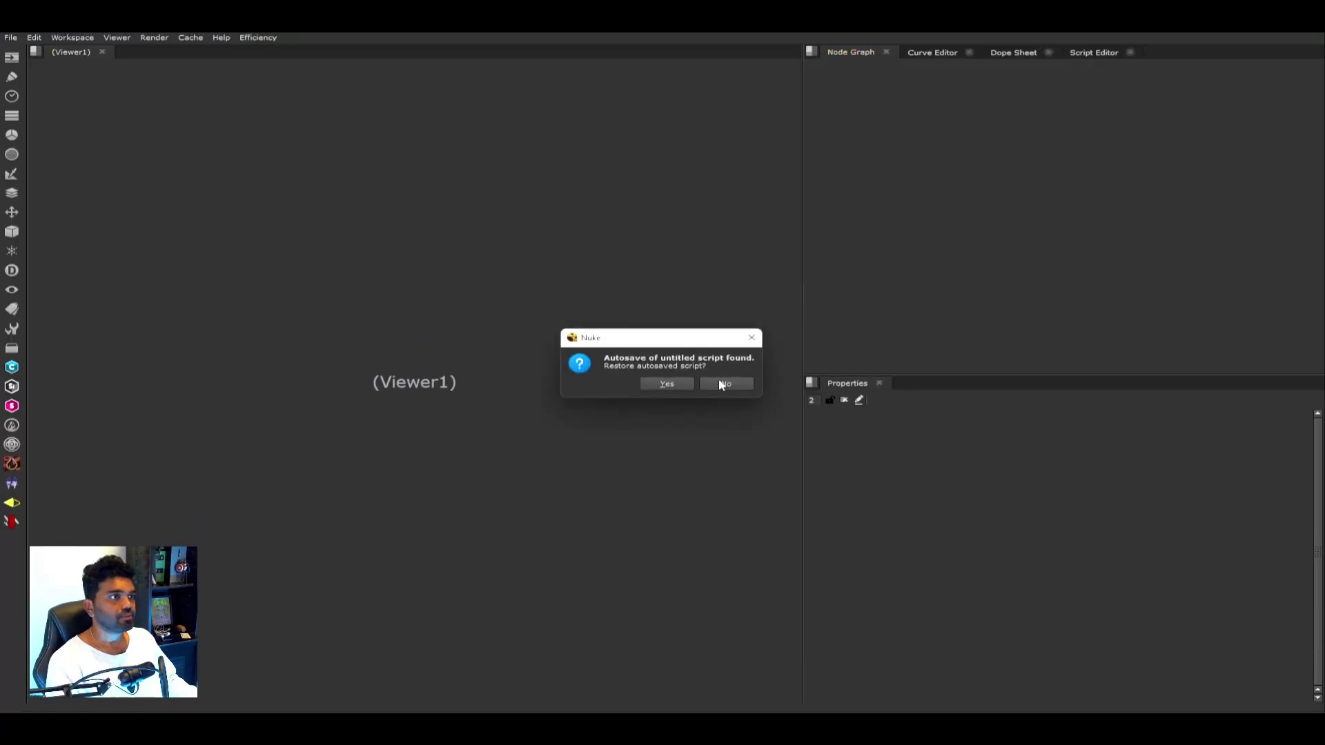
In the restarted Nuke, decline restoring the autosaved script and add a CheckerBoard node.
click(724, 383)
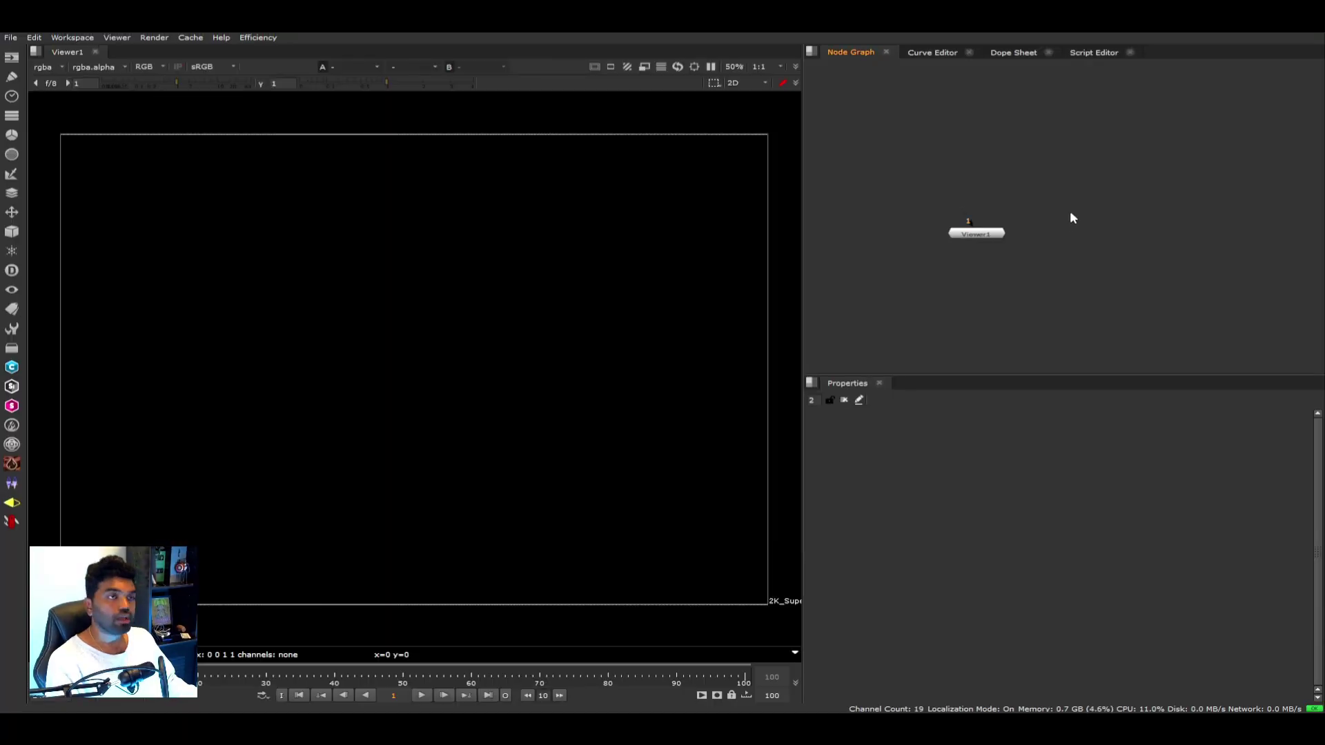
key(Tab)
text(check)
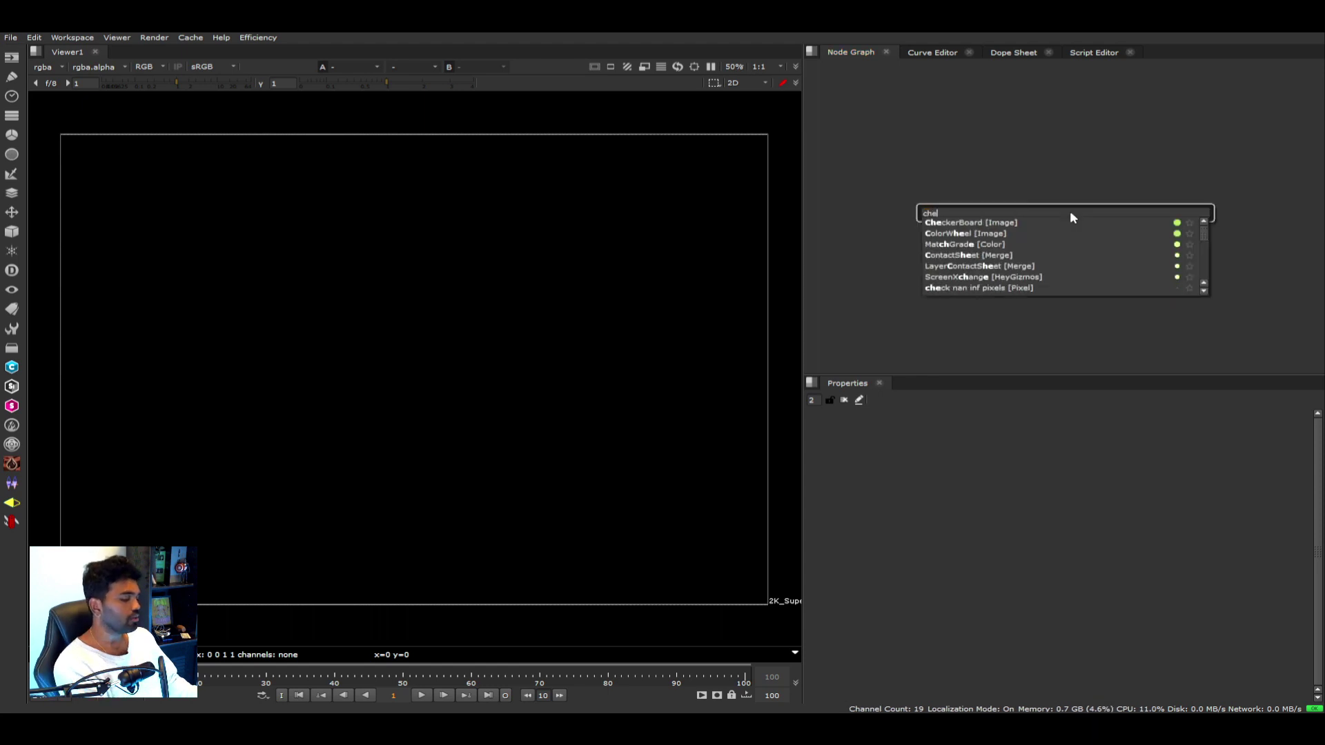
key(Return)
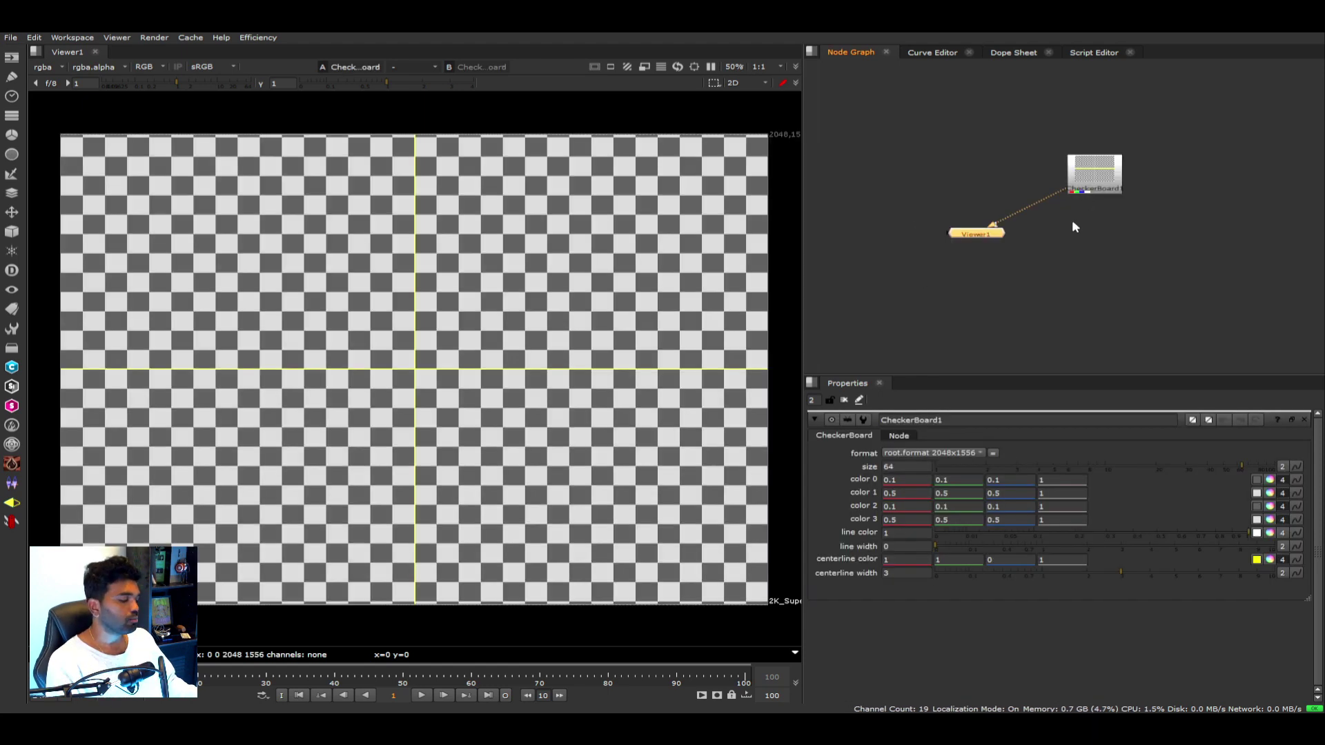
Add the Blurring group, place it below the CheckerBoard and connect it to viewer input 2.
key(Tab)
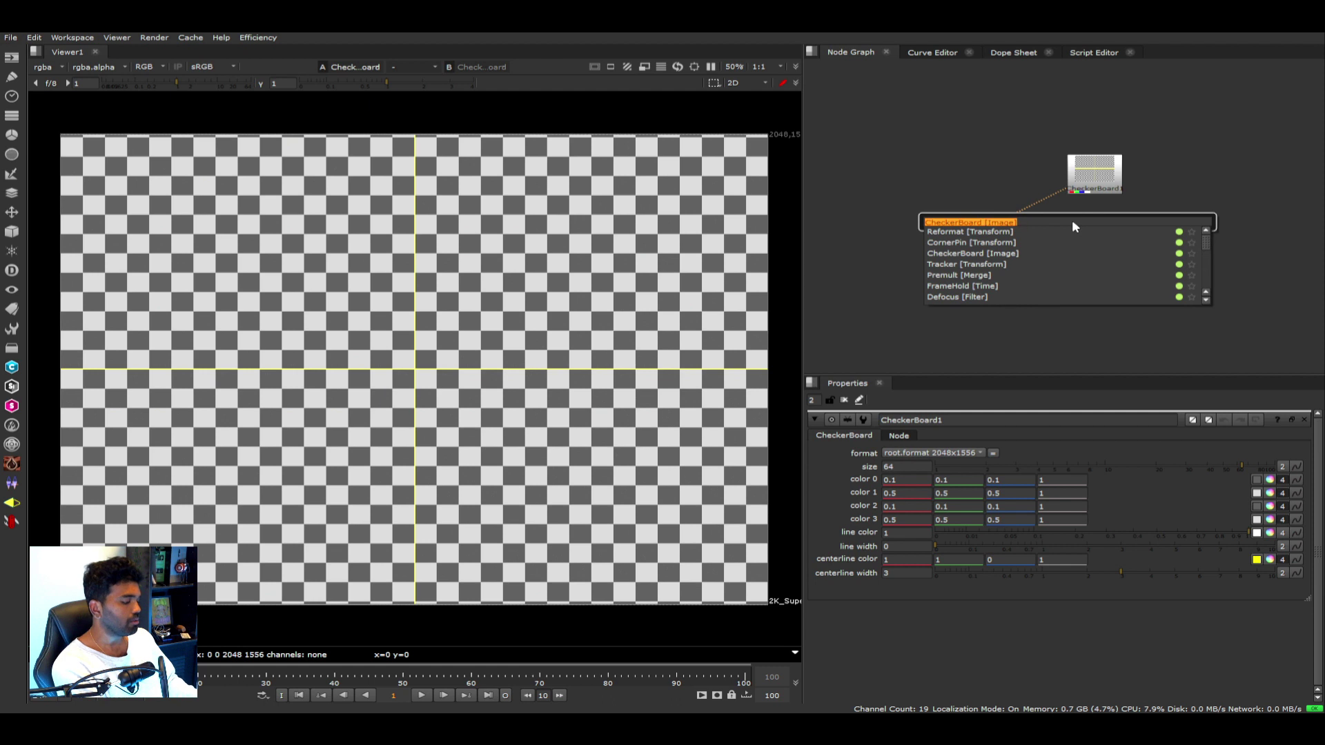
text(Blurr)
key(Return)
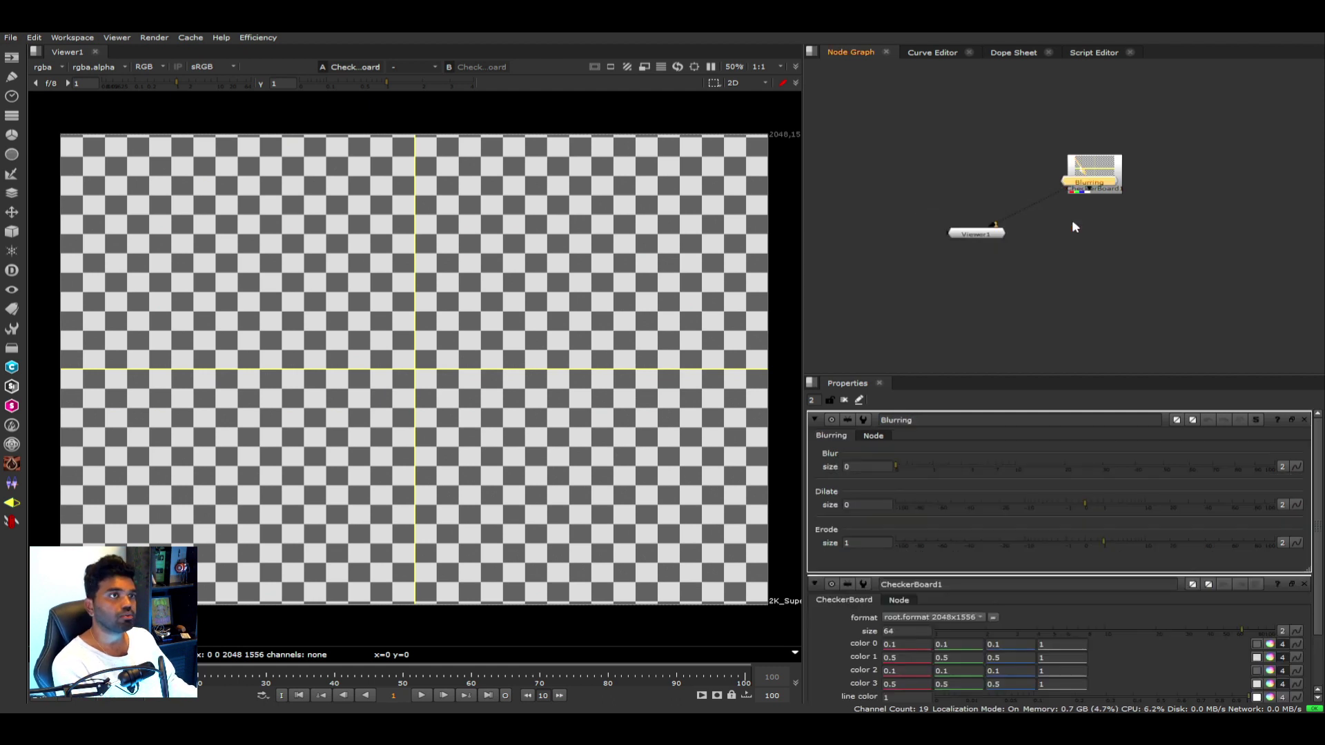
drag(1102, 183, 1107, 243)
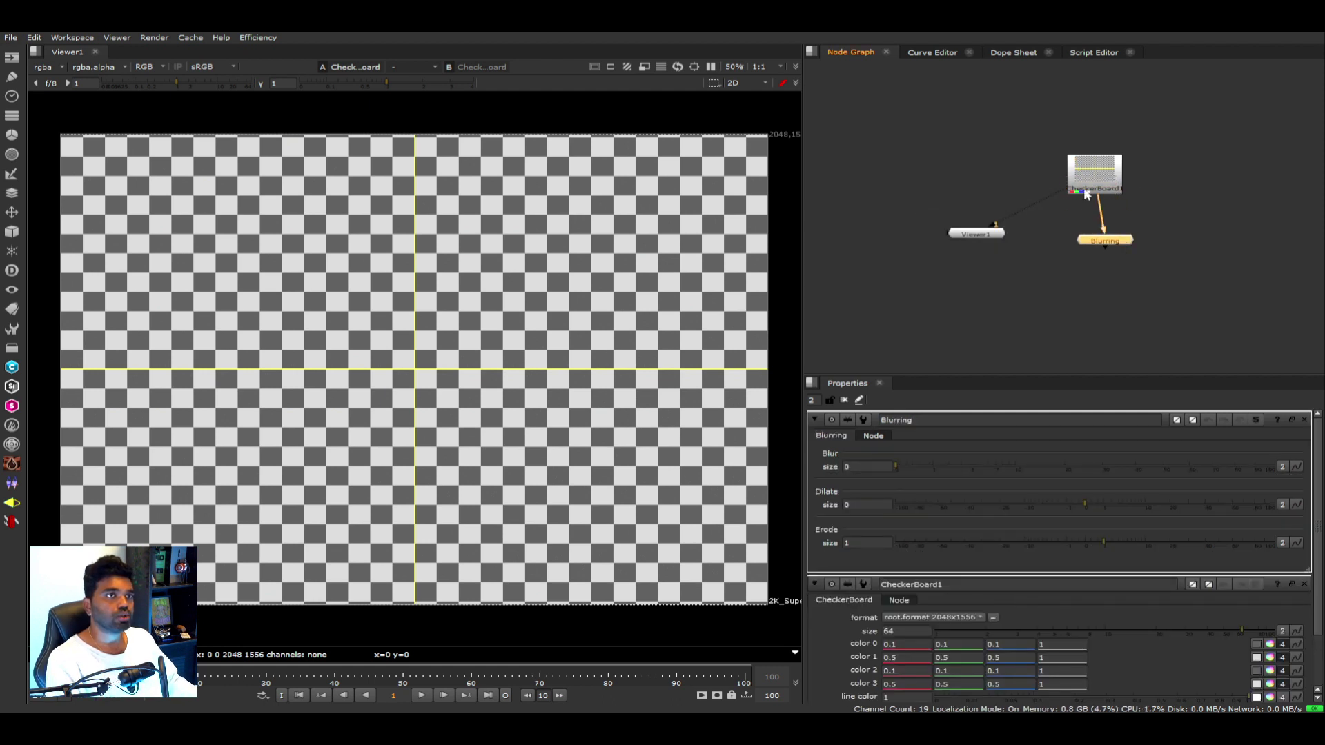
key(1)
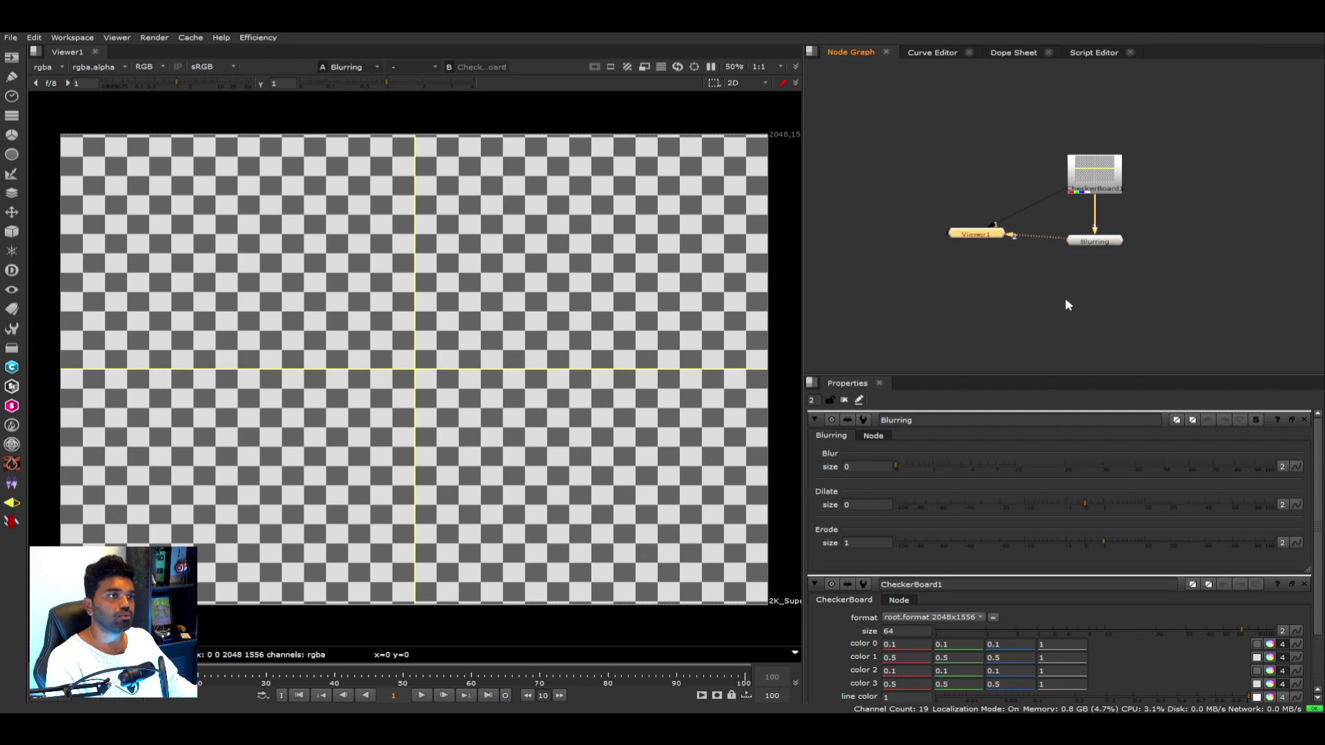
Open the Blurring group's internal node graph, select its Blur, Dilate and FilterErode nodes, and return to the main node graph.
click(1255, 420)
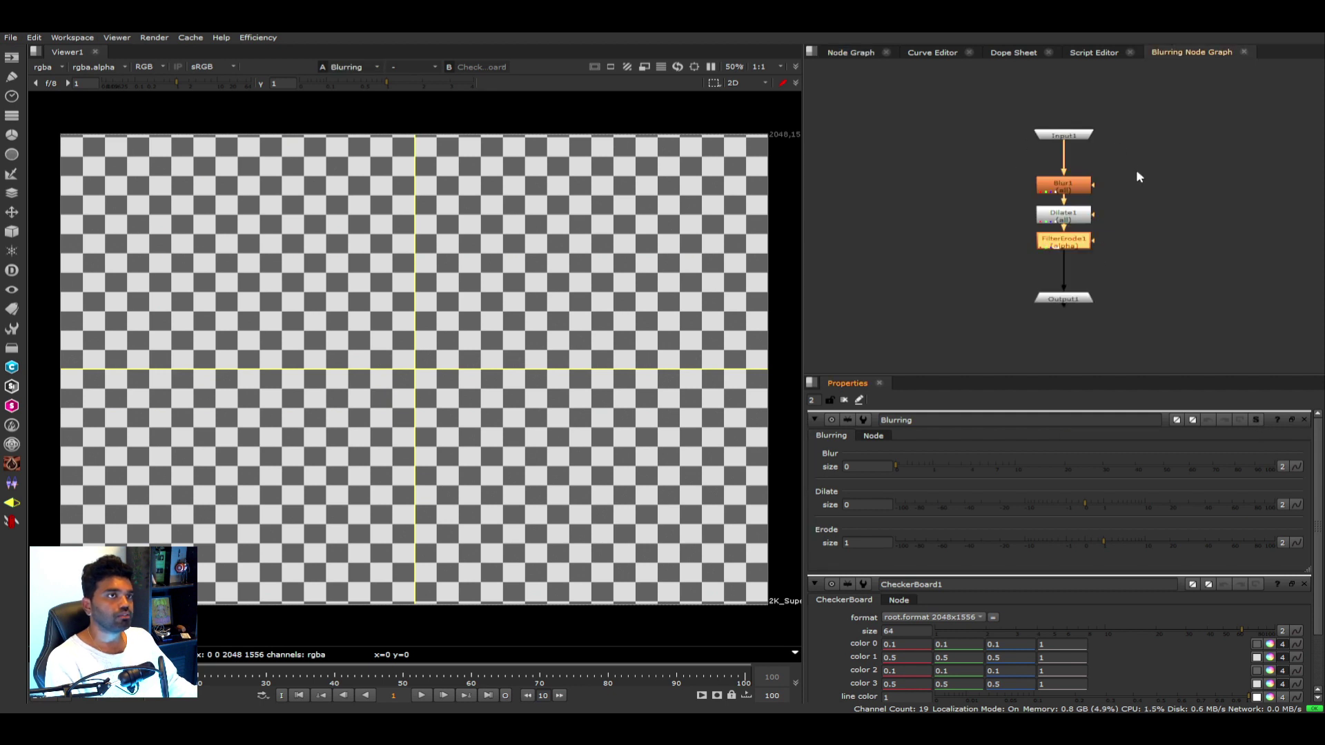
drag(1138, 161, 1010, 259)
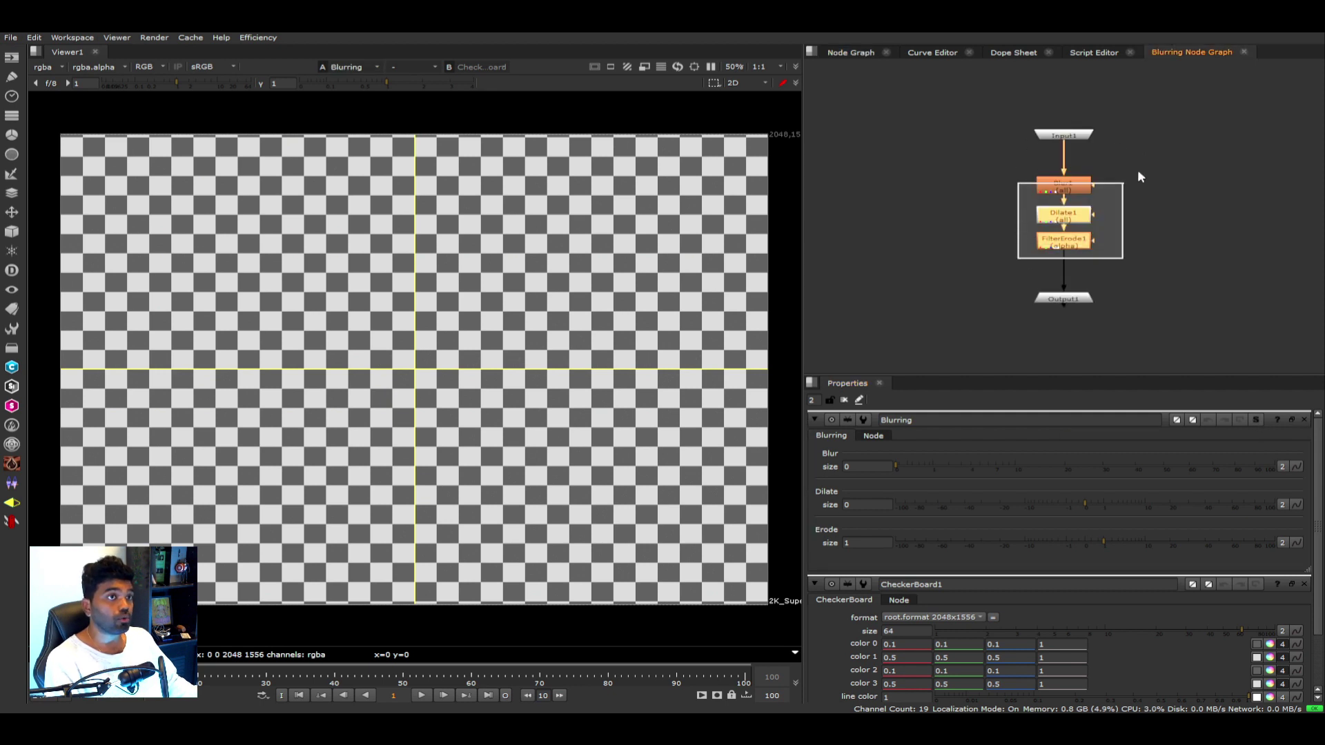
key(ctrl+Return)
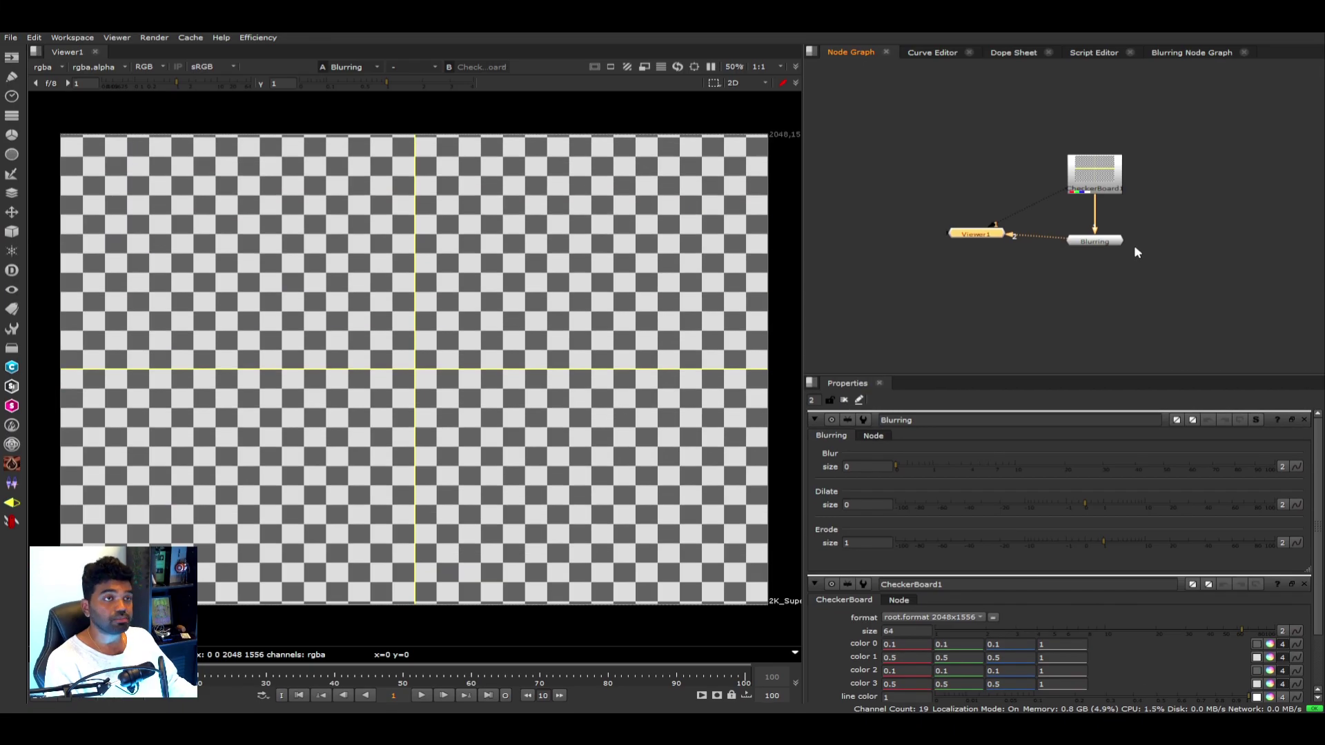